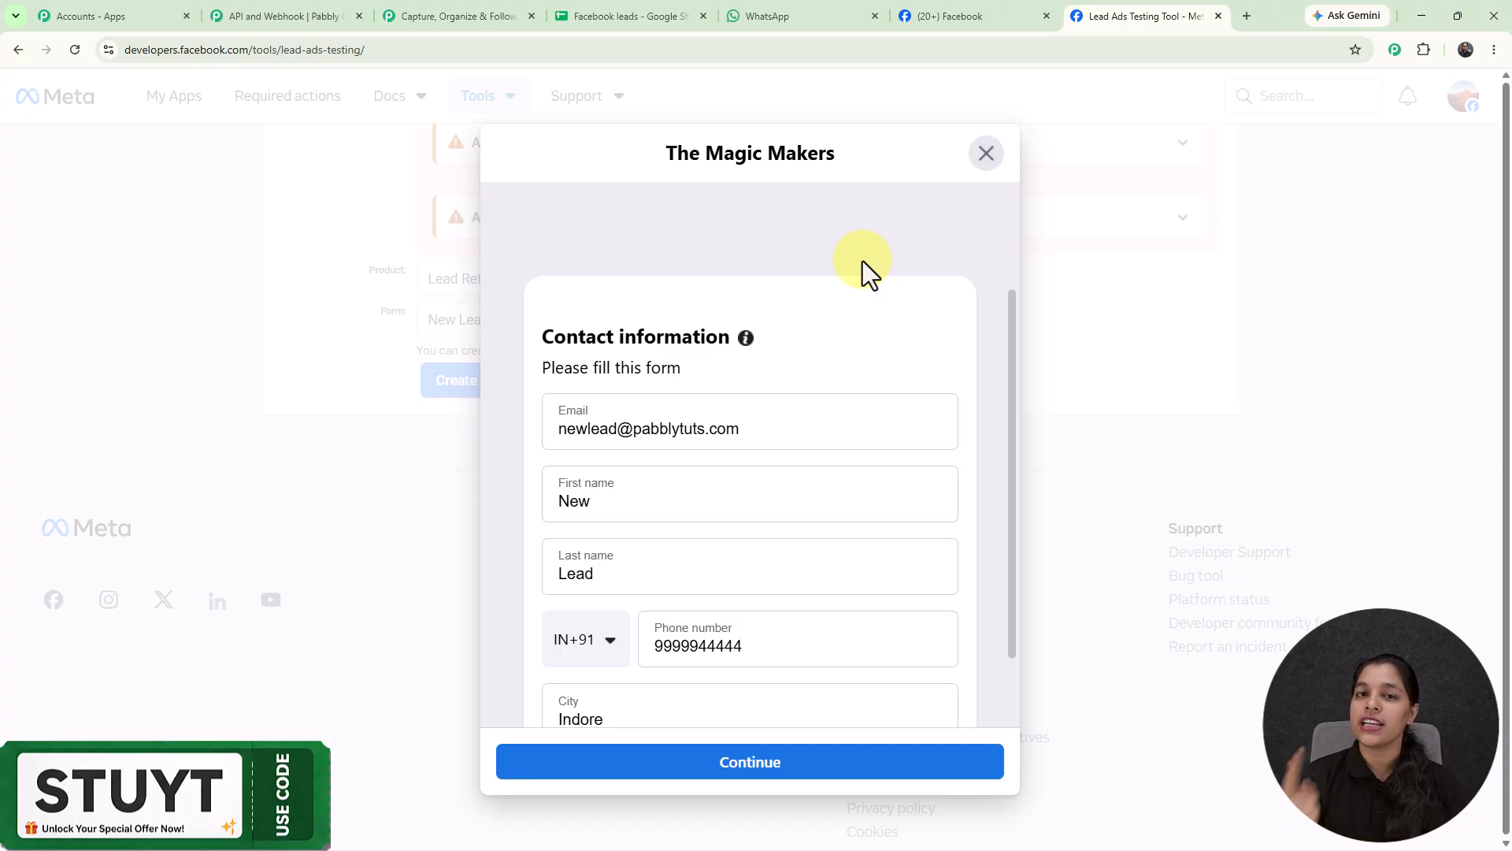
Step: Submit the filled-in test lead form for The Magic Makers
scroll(868, 288, "down", 2)
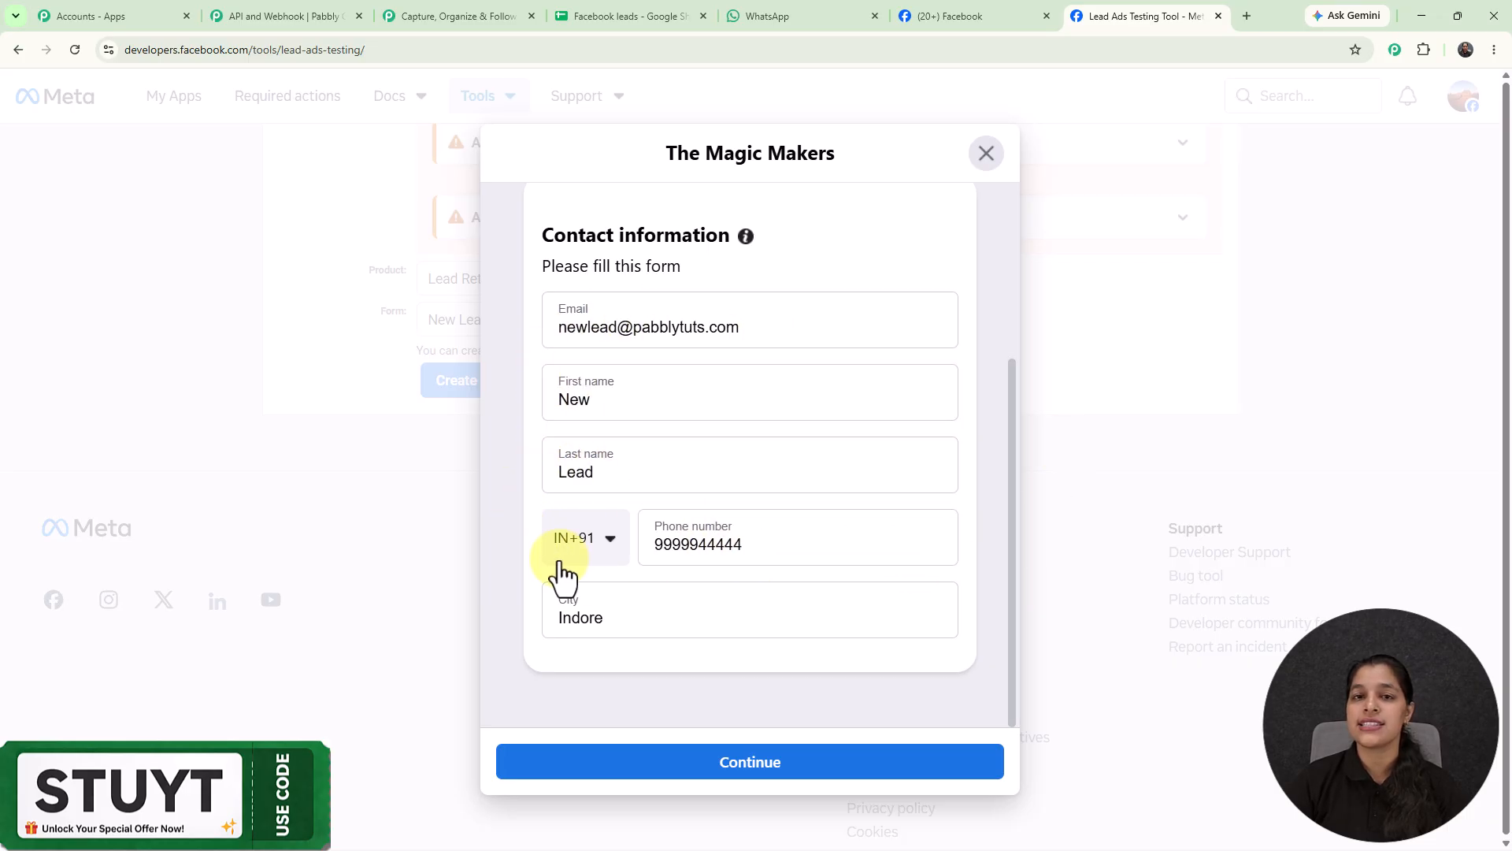
left_click(780, 775)
left_click(752, 673)
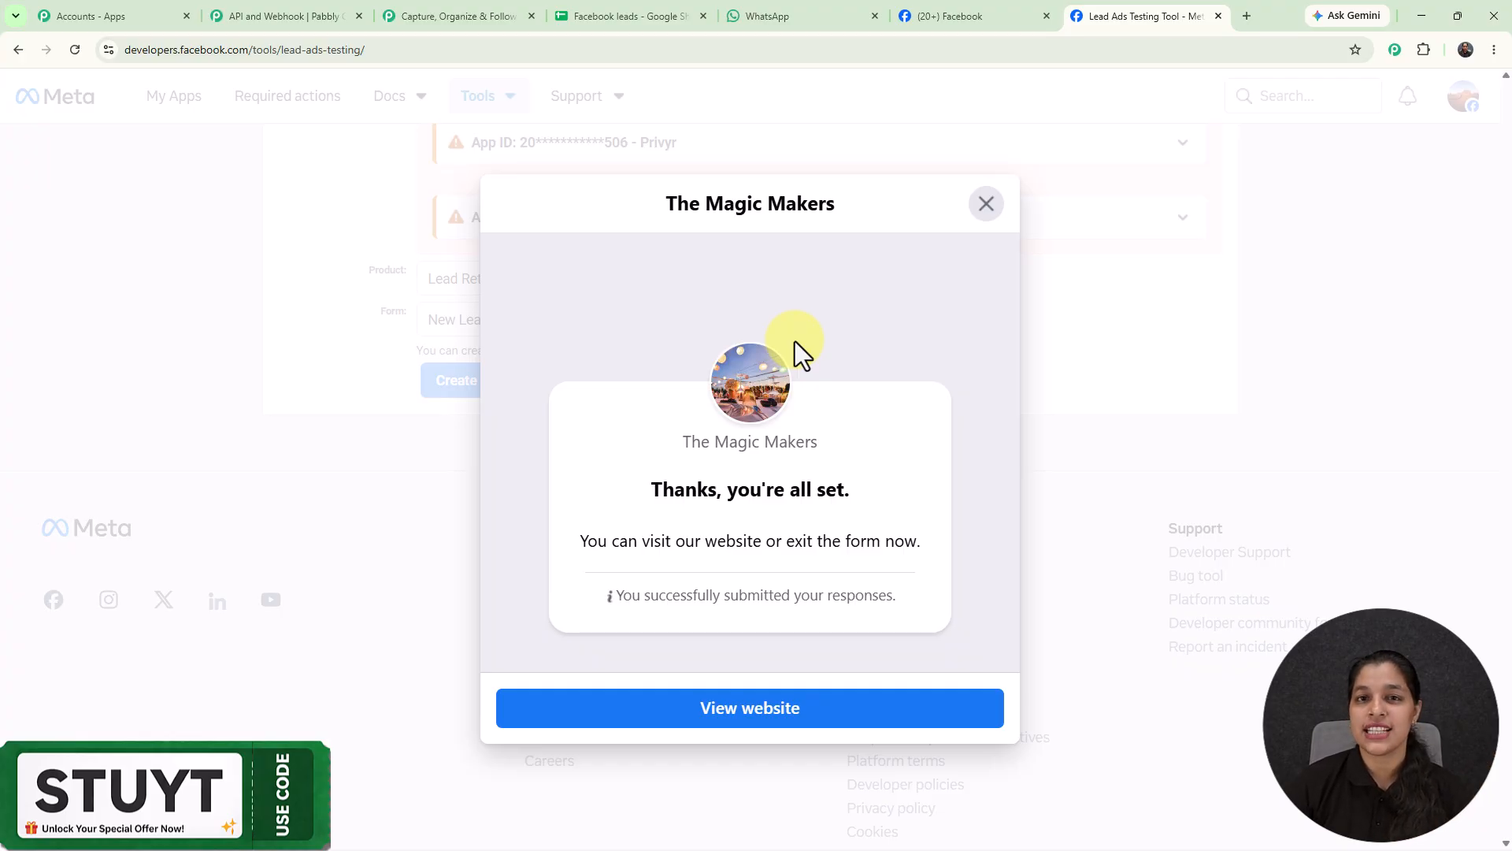
Step: Check the Facebook leads spreadsheet for the submitted lead and the WhatsApp chat for the follow-up message
left_click(627, 24)
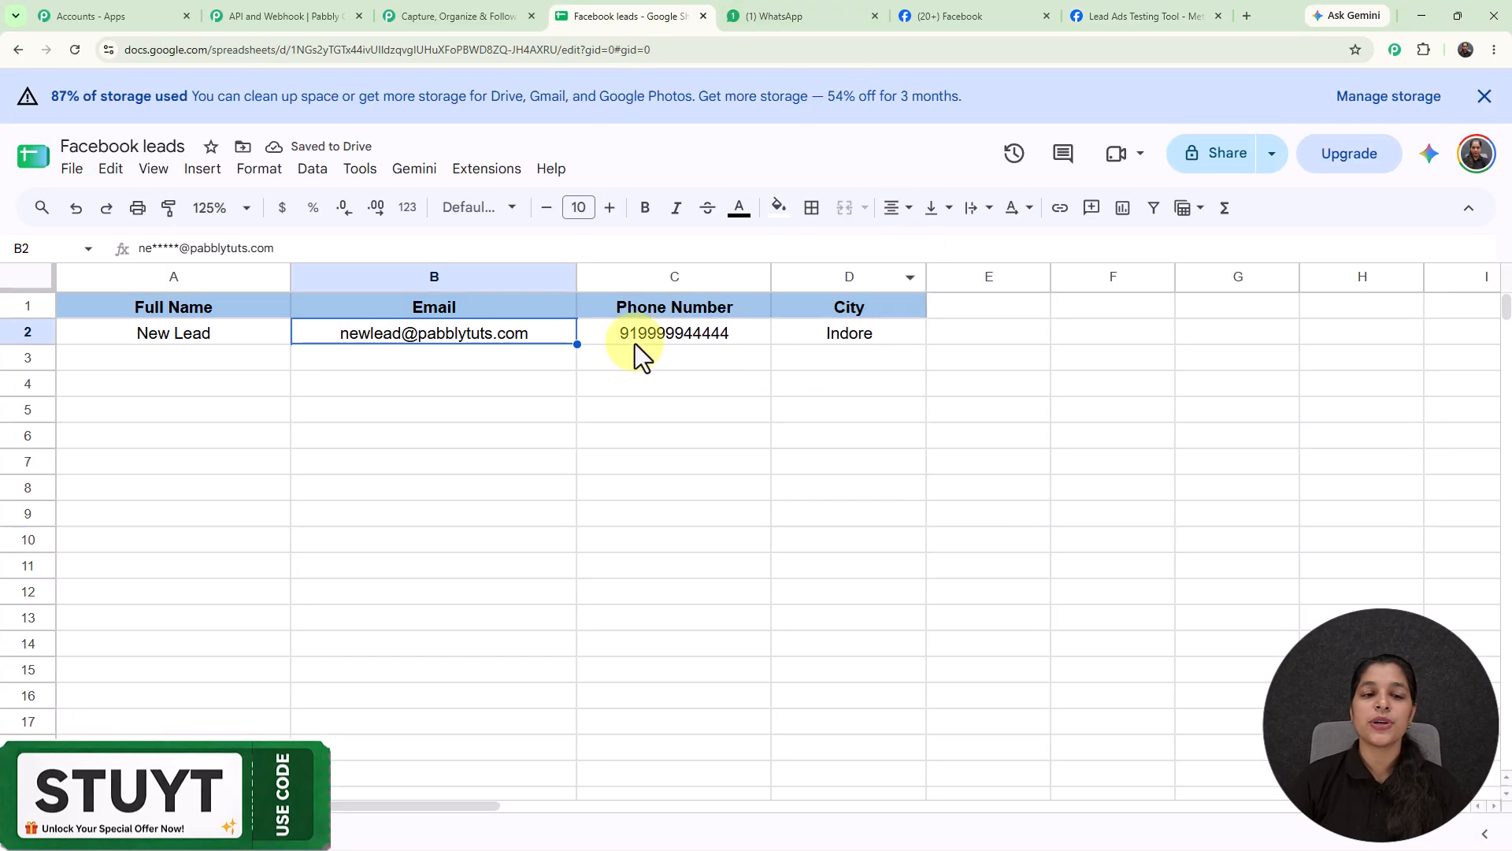
left_click(336, 431)
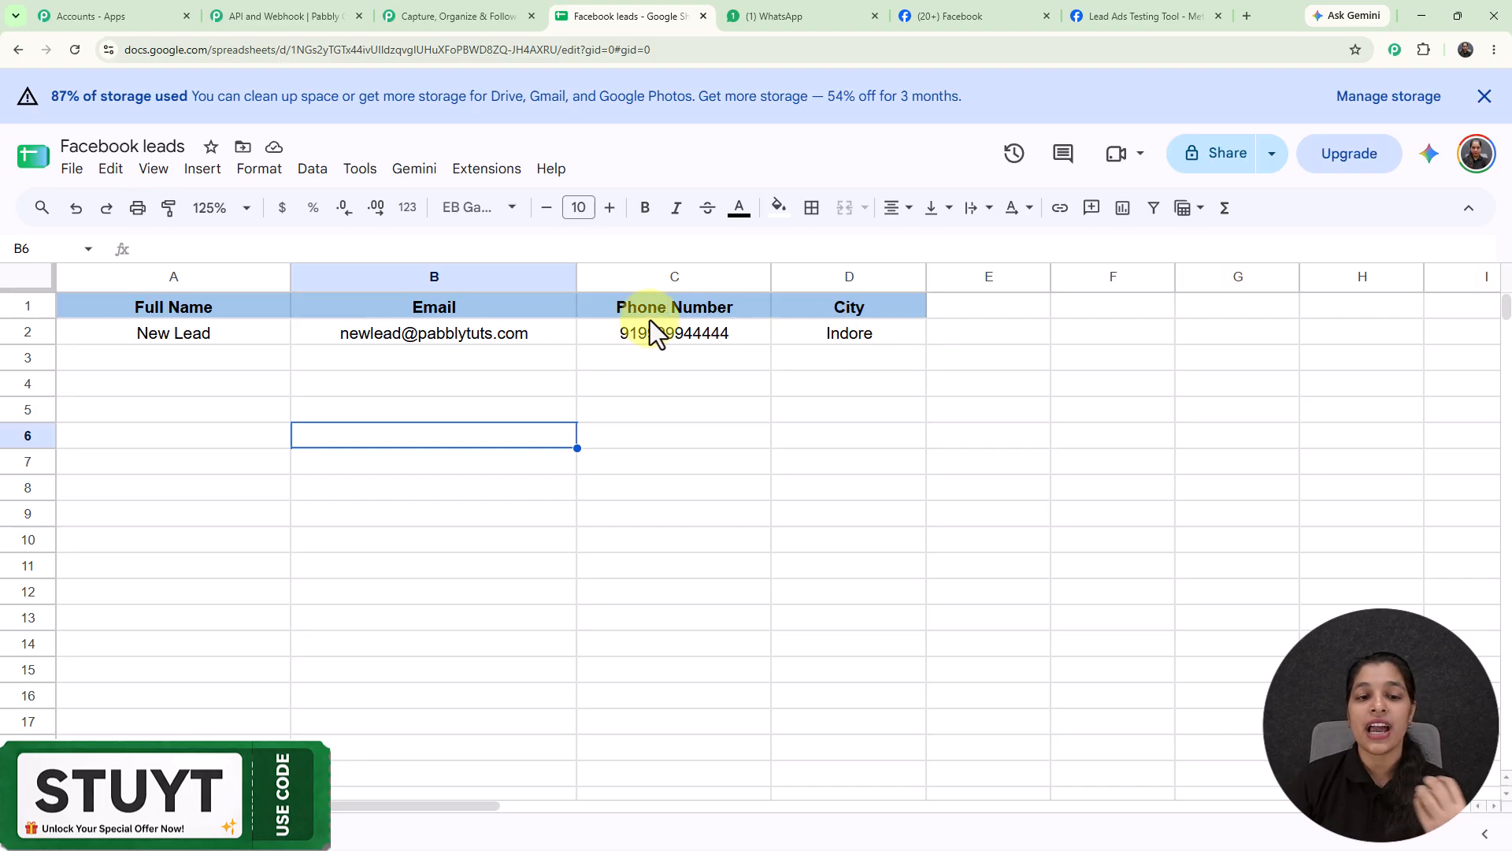
left_click(820, 15)
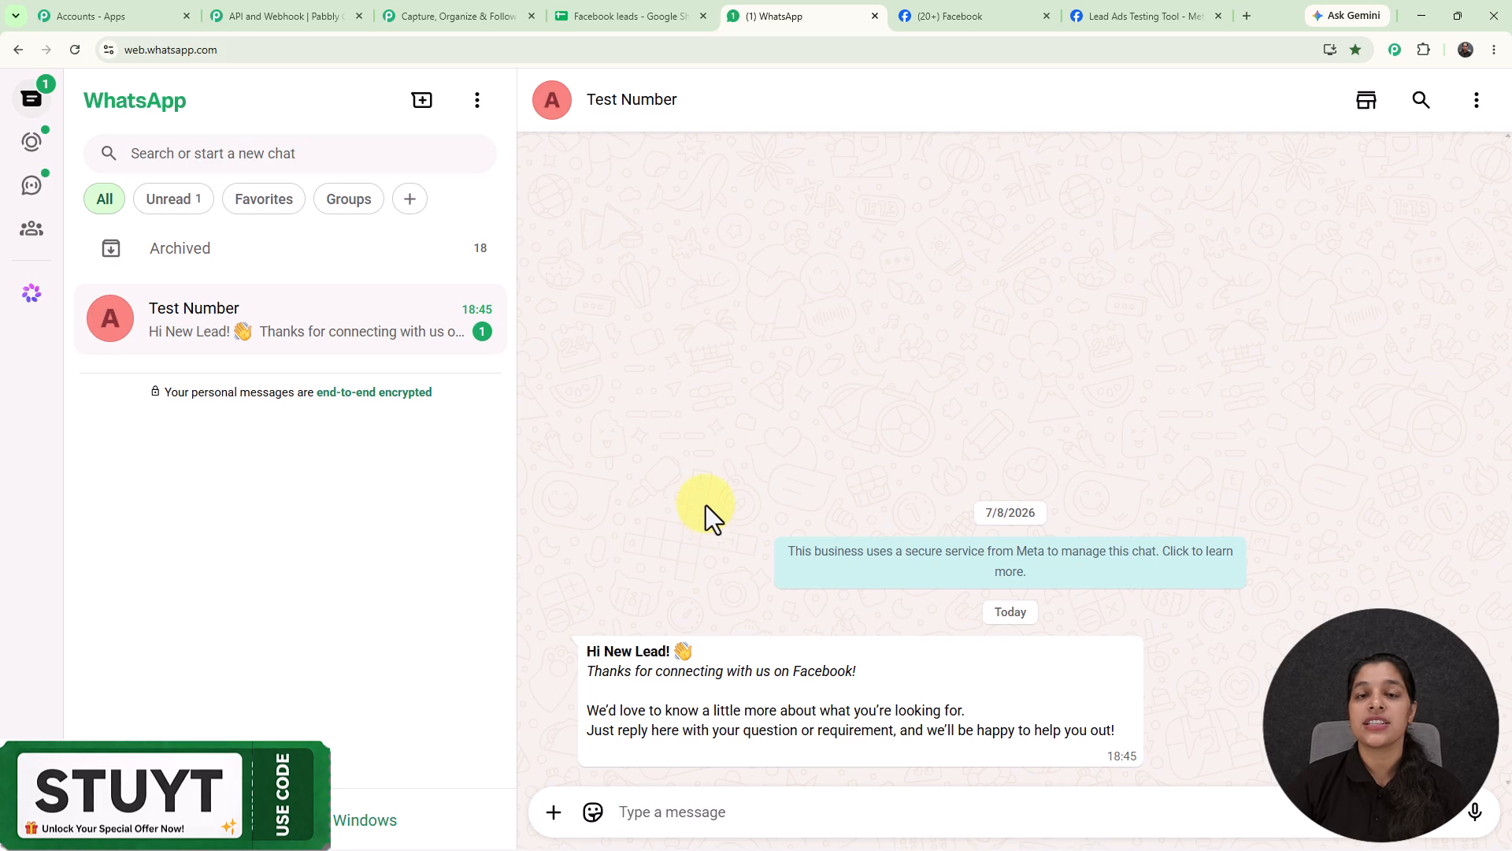
left_click_drag(581, 654, 940, 684)
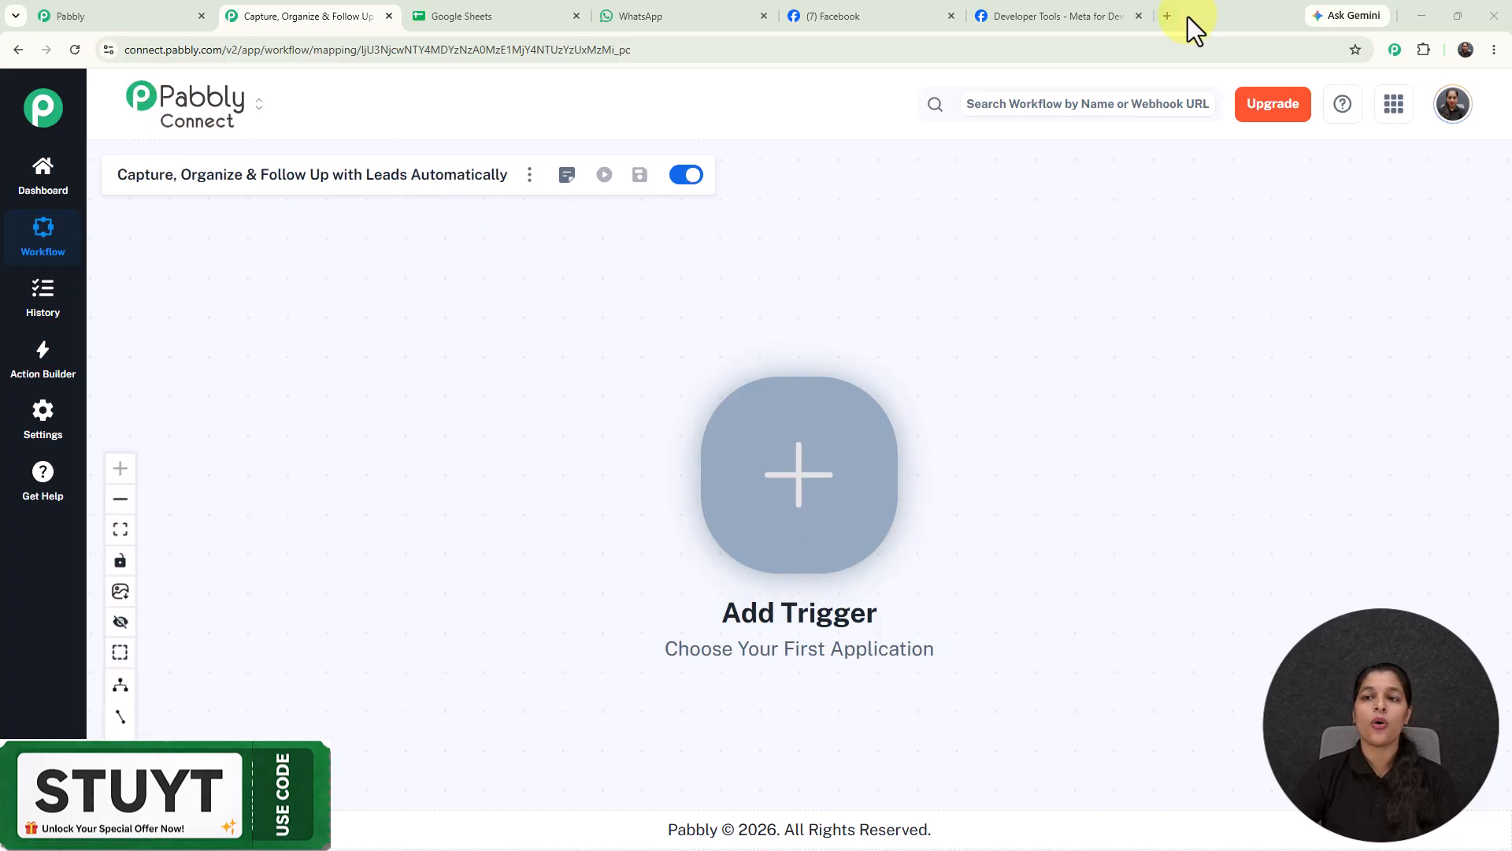
Step: Open pabbly.com/connect in a new browser tab and dismiss the Lifetime Deal popup
left_click(1166, 16)
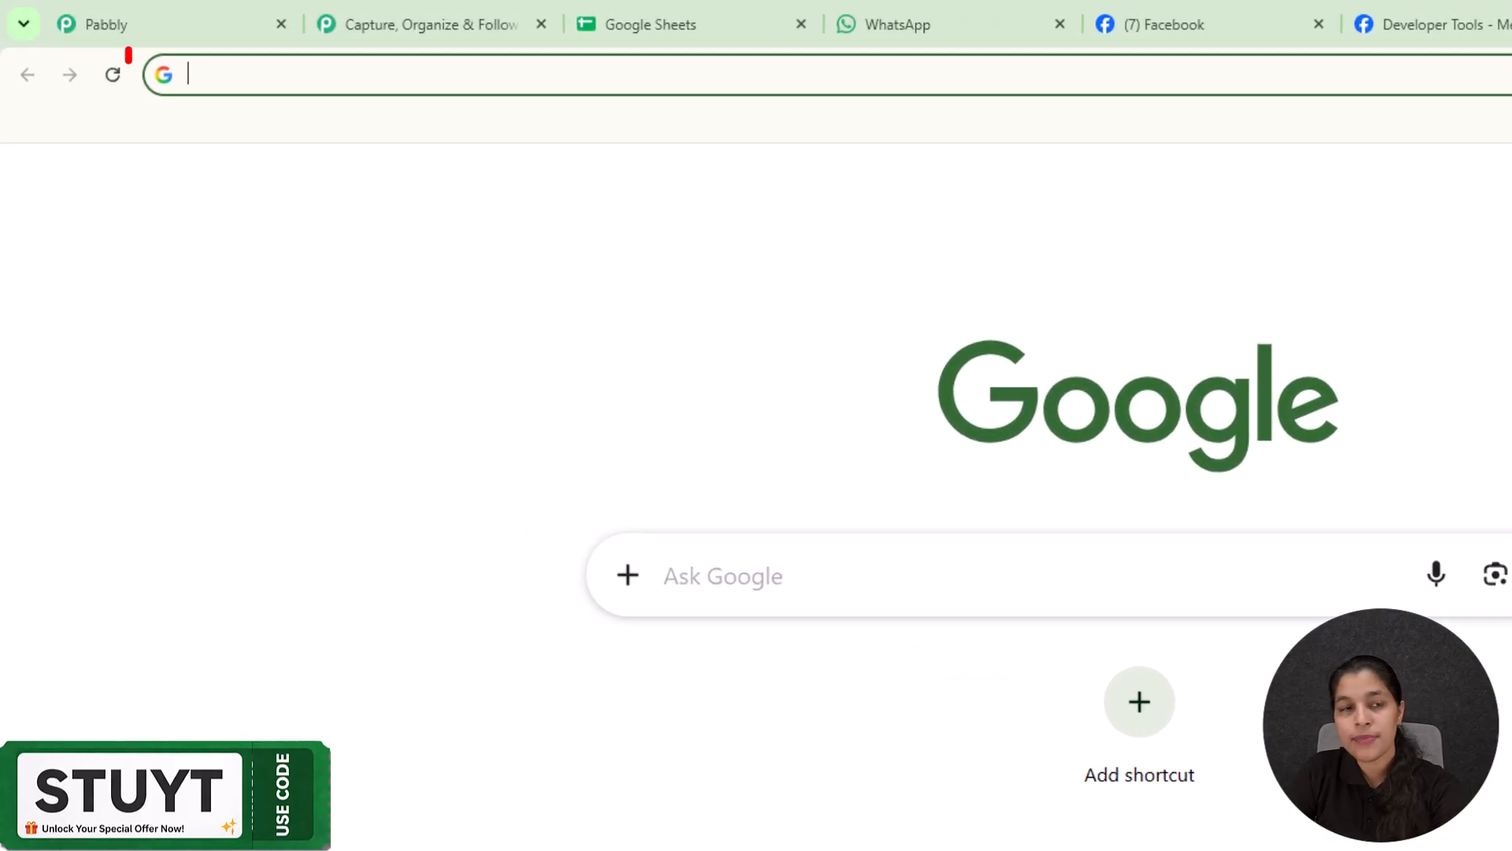
type("pabbly.com/connect")
key("Return")
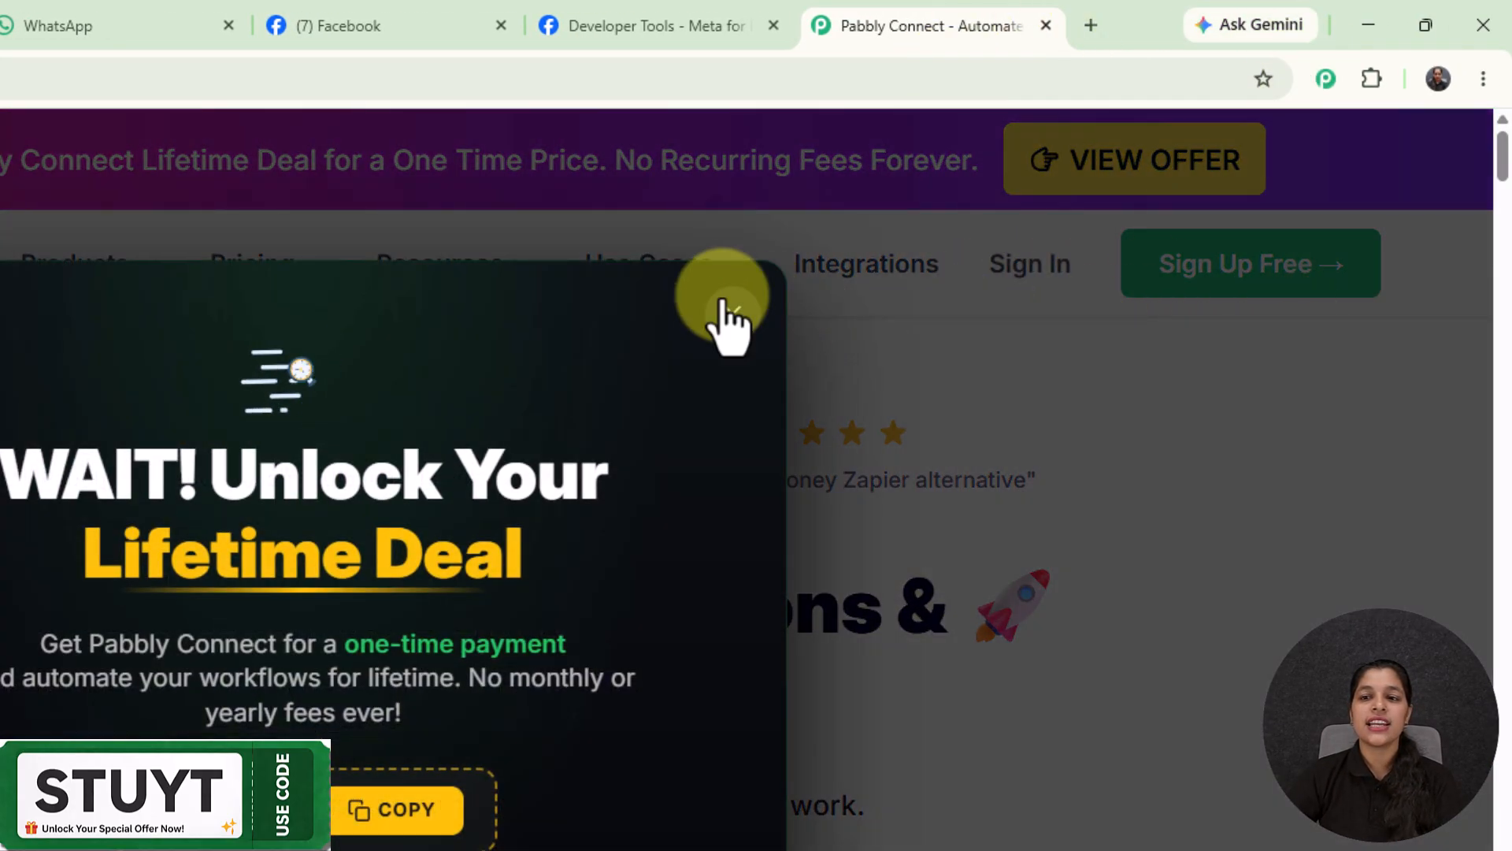
left_click(728, 315)
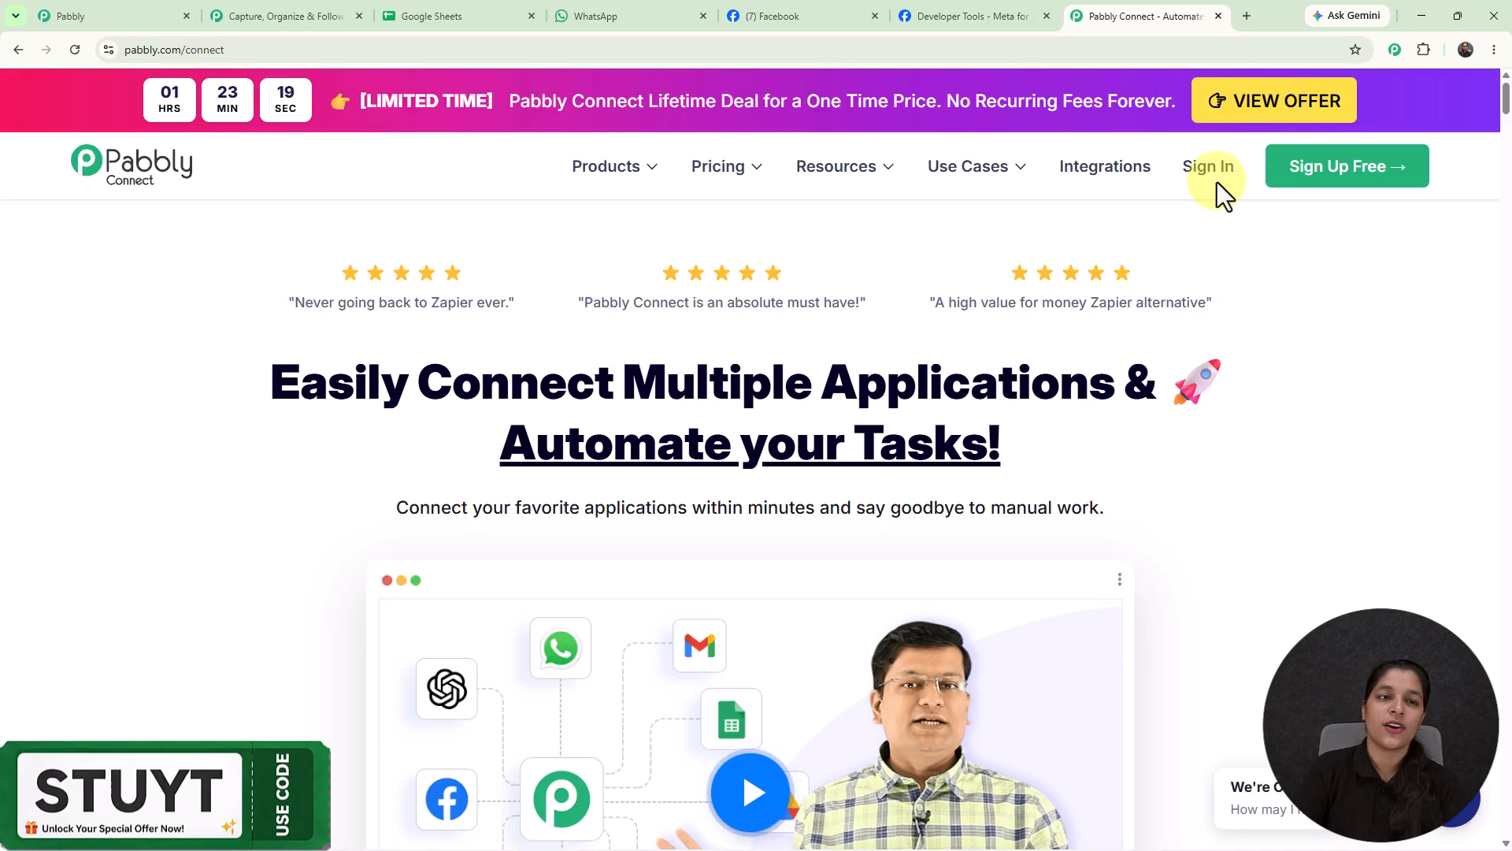
Step: In the Pabbly Connect workflow, set the trigger app to Facebook Lead Ads with the New Lead Instant event
left_click(324, 15)
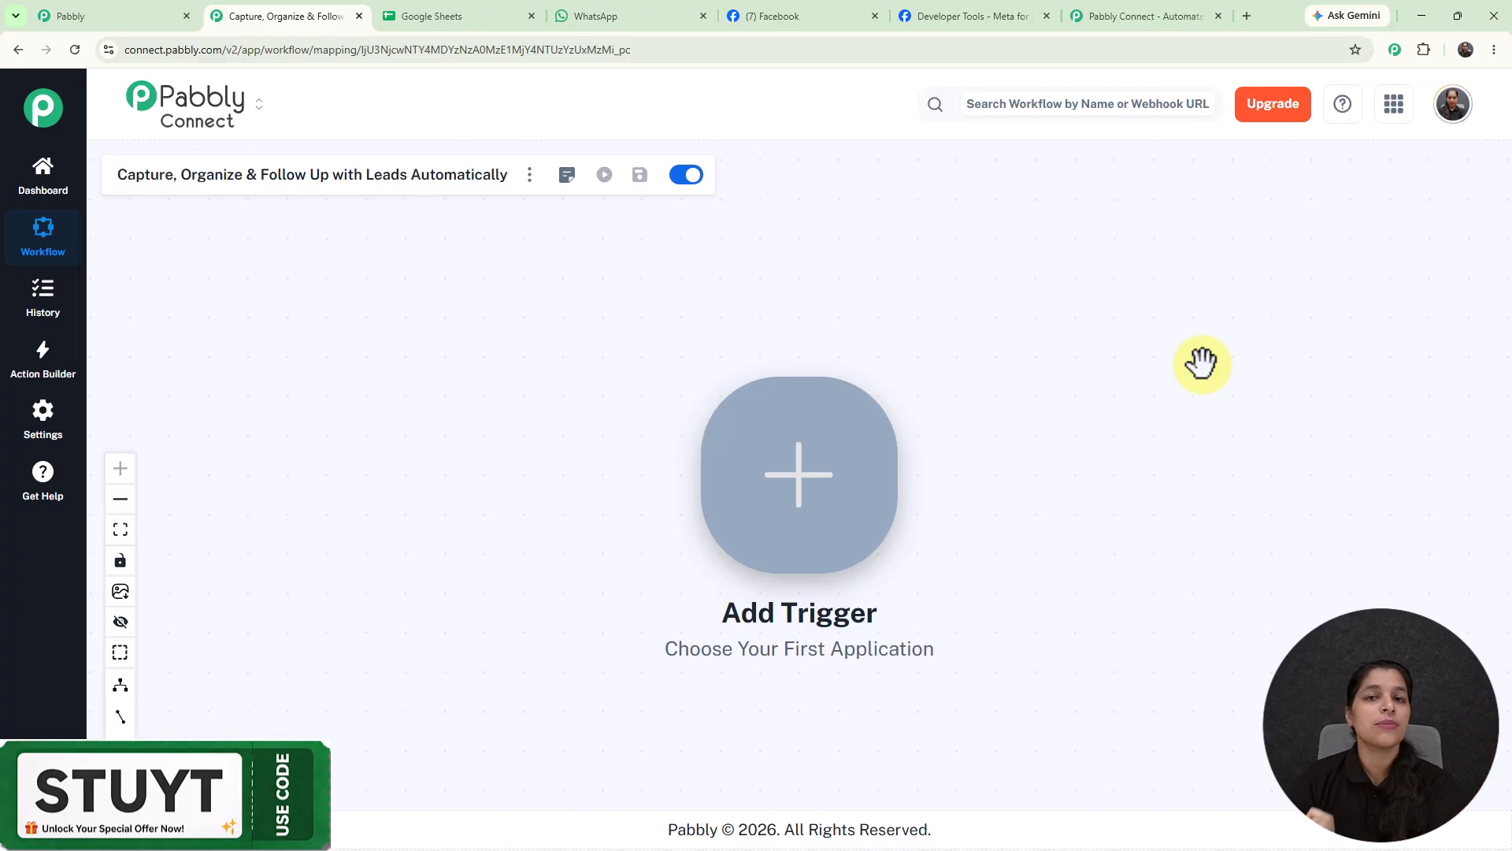
left_click(826, 502)
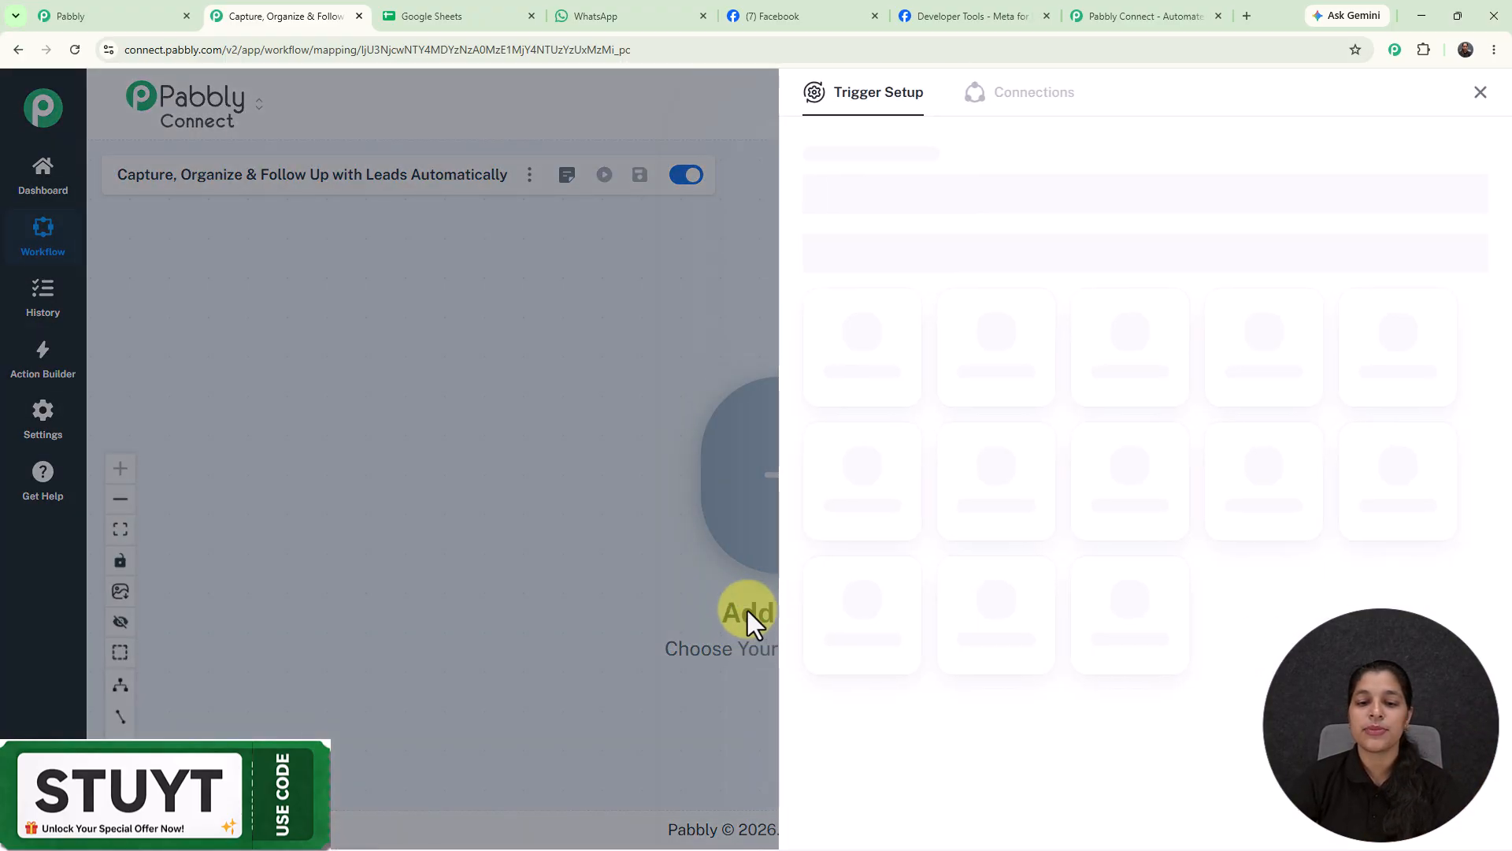
left_click(980, 618)
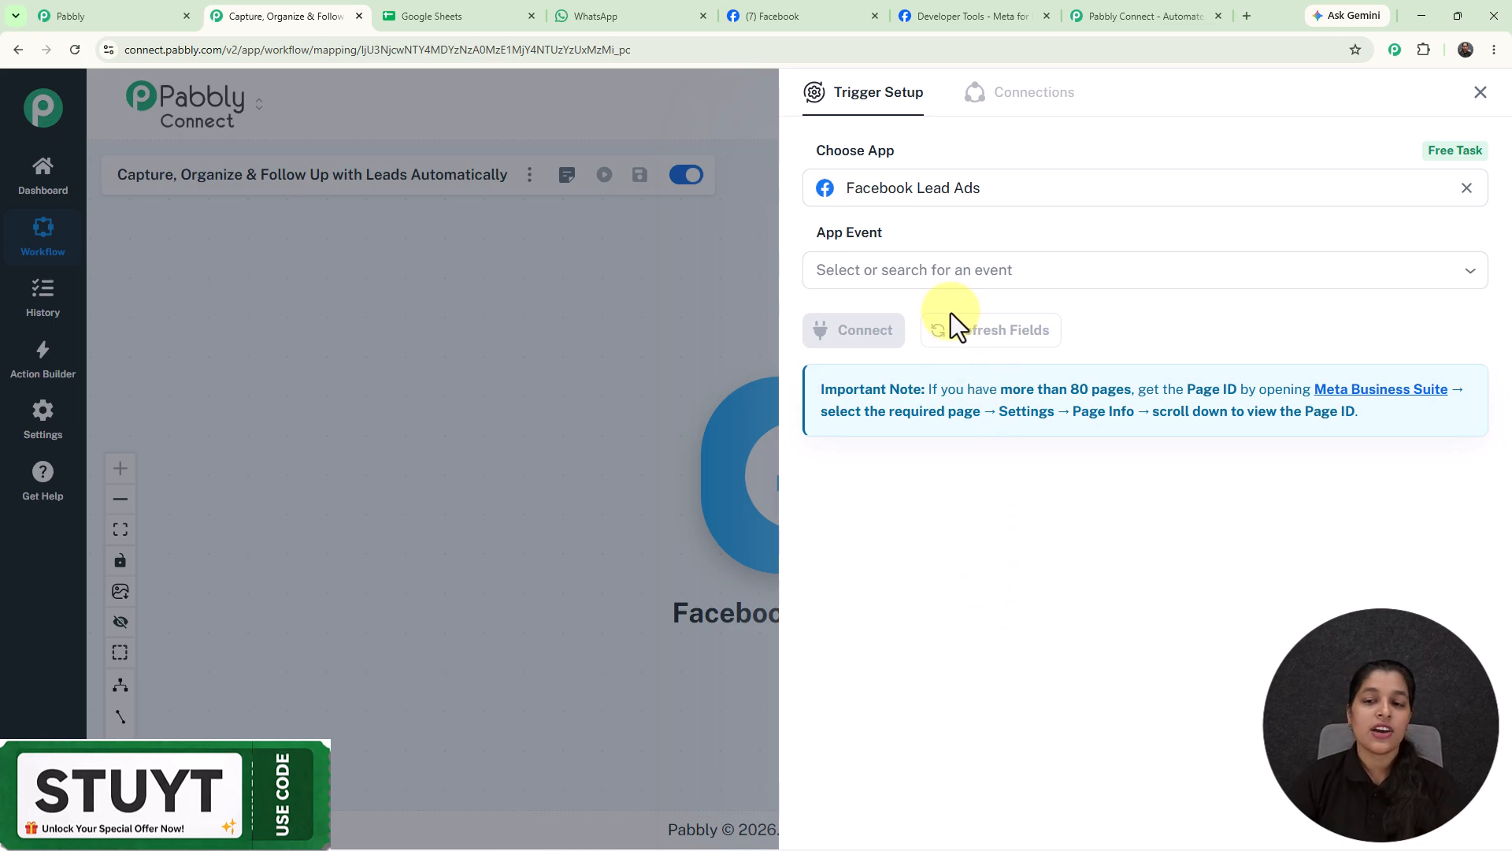
left_click(936, 269)
left_click(918, 331)
Step: Add a new Facebook Lead Ads connection and authorize Pabbly Connect with the existing Facebook account
left_click(864, 335)
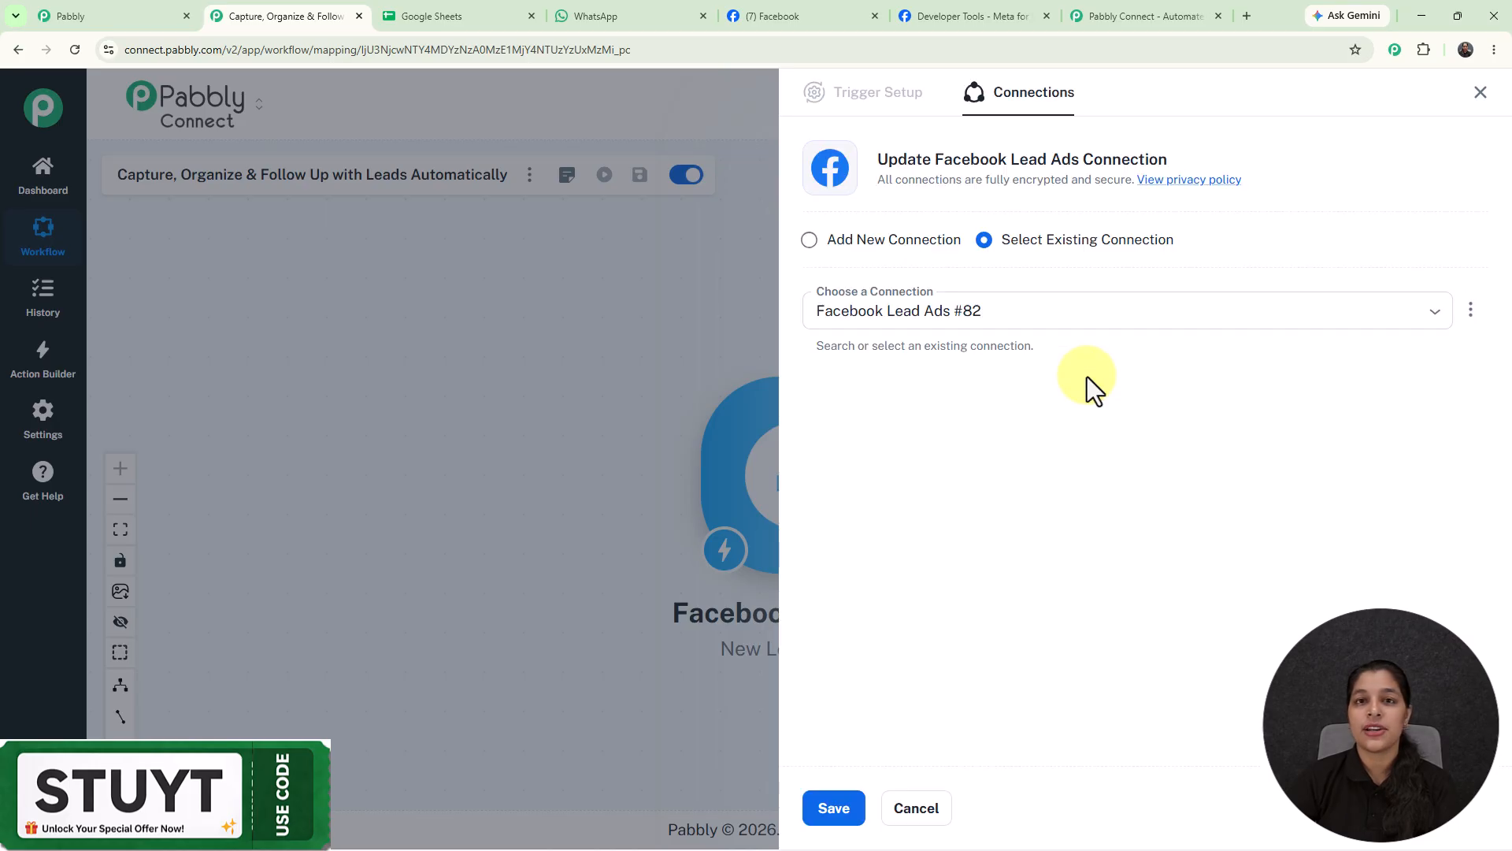
left_click(820, 245)
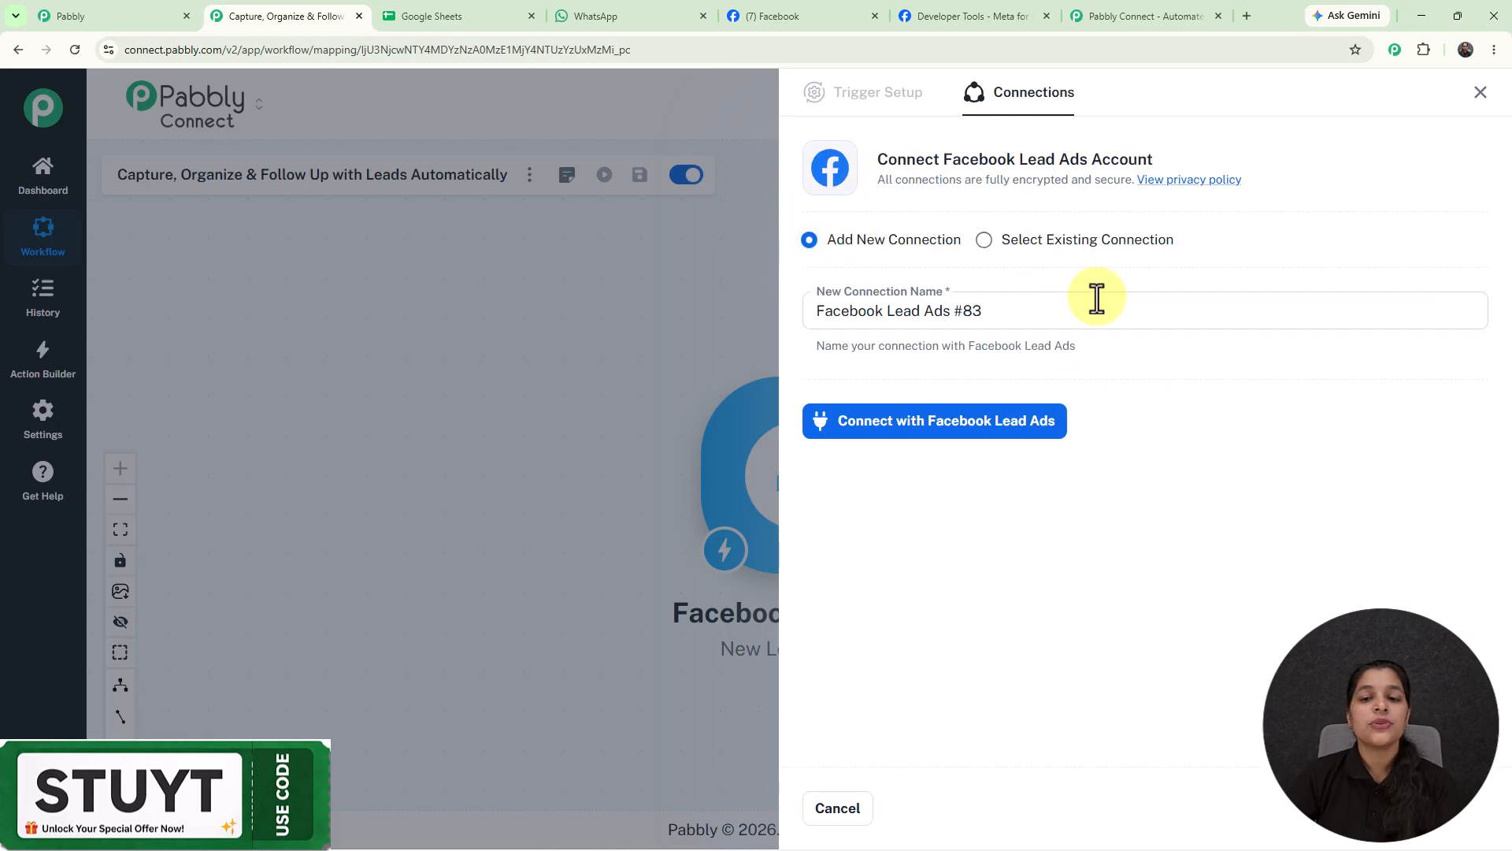
left_click(922, 441)
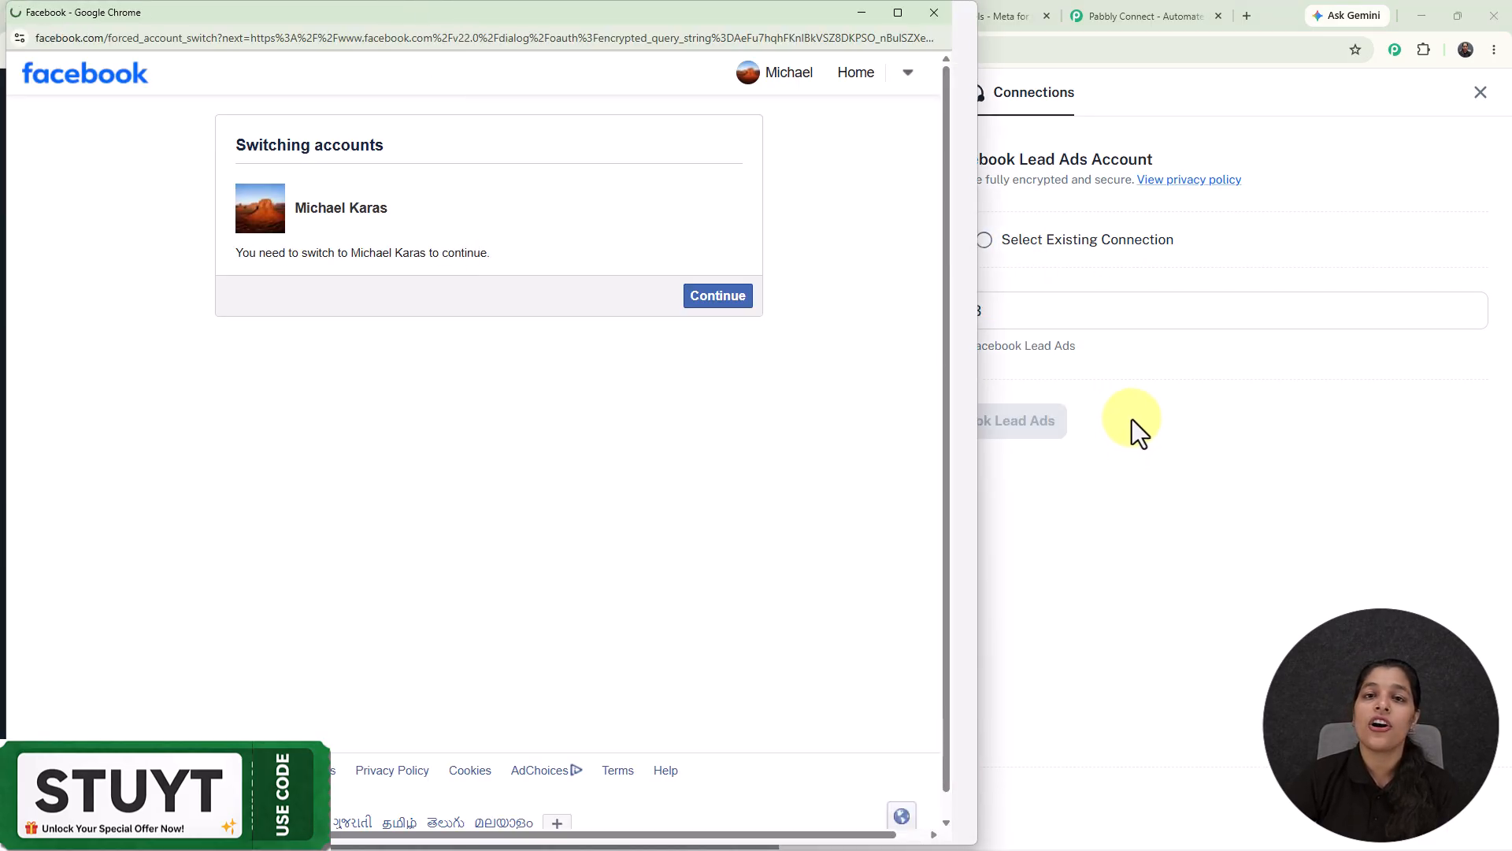
left_click(713, 299)
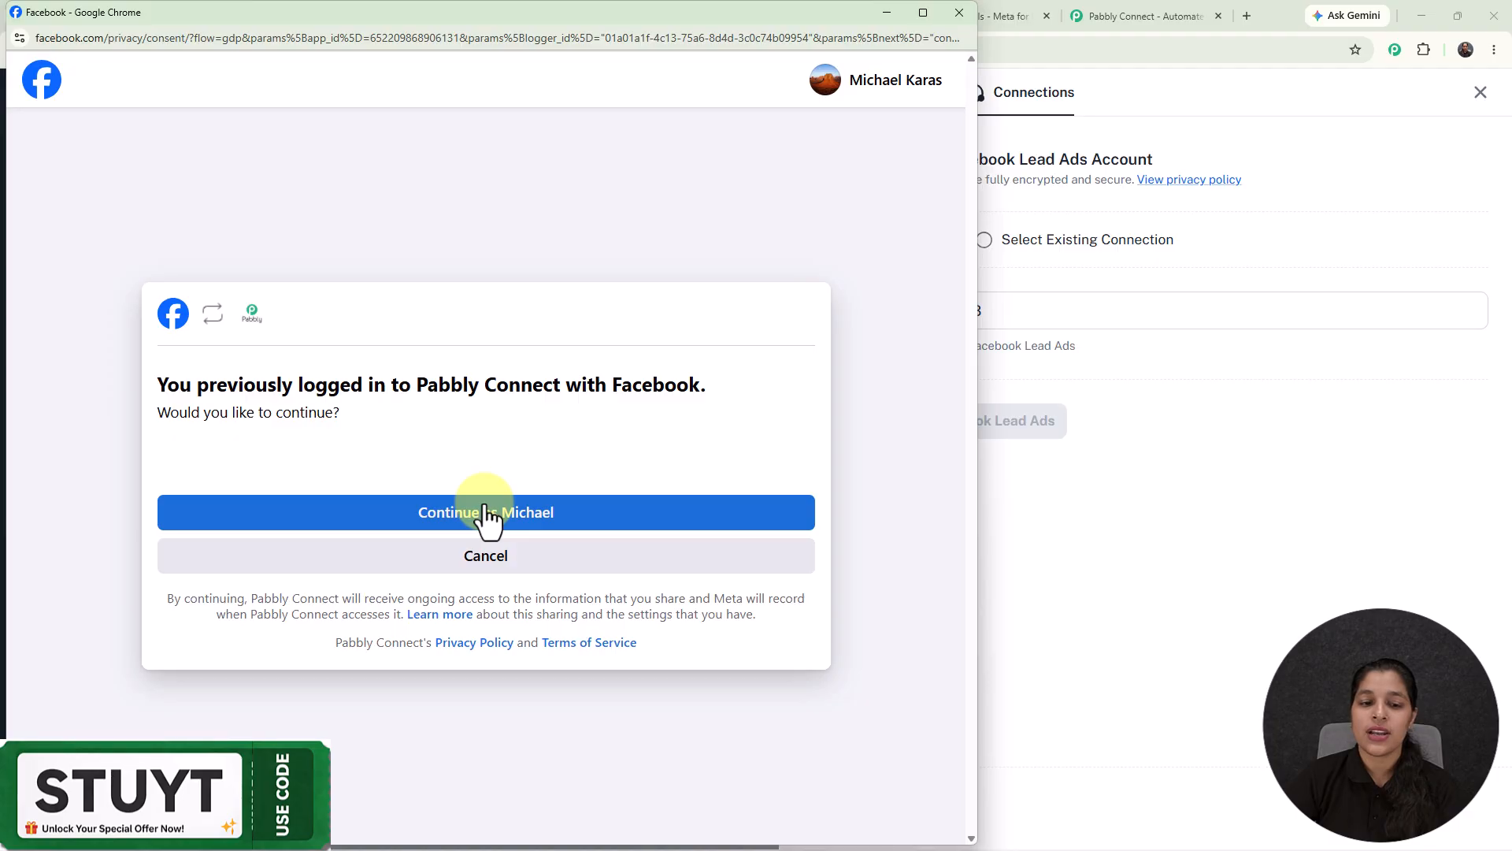
left_click(488, 514)
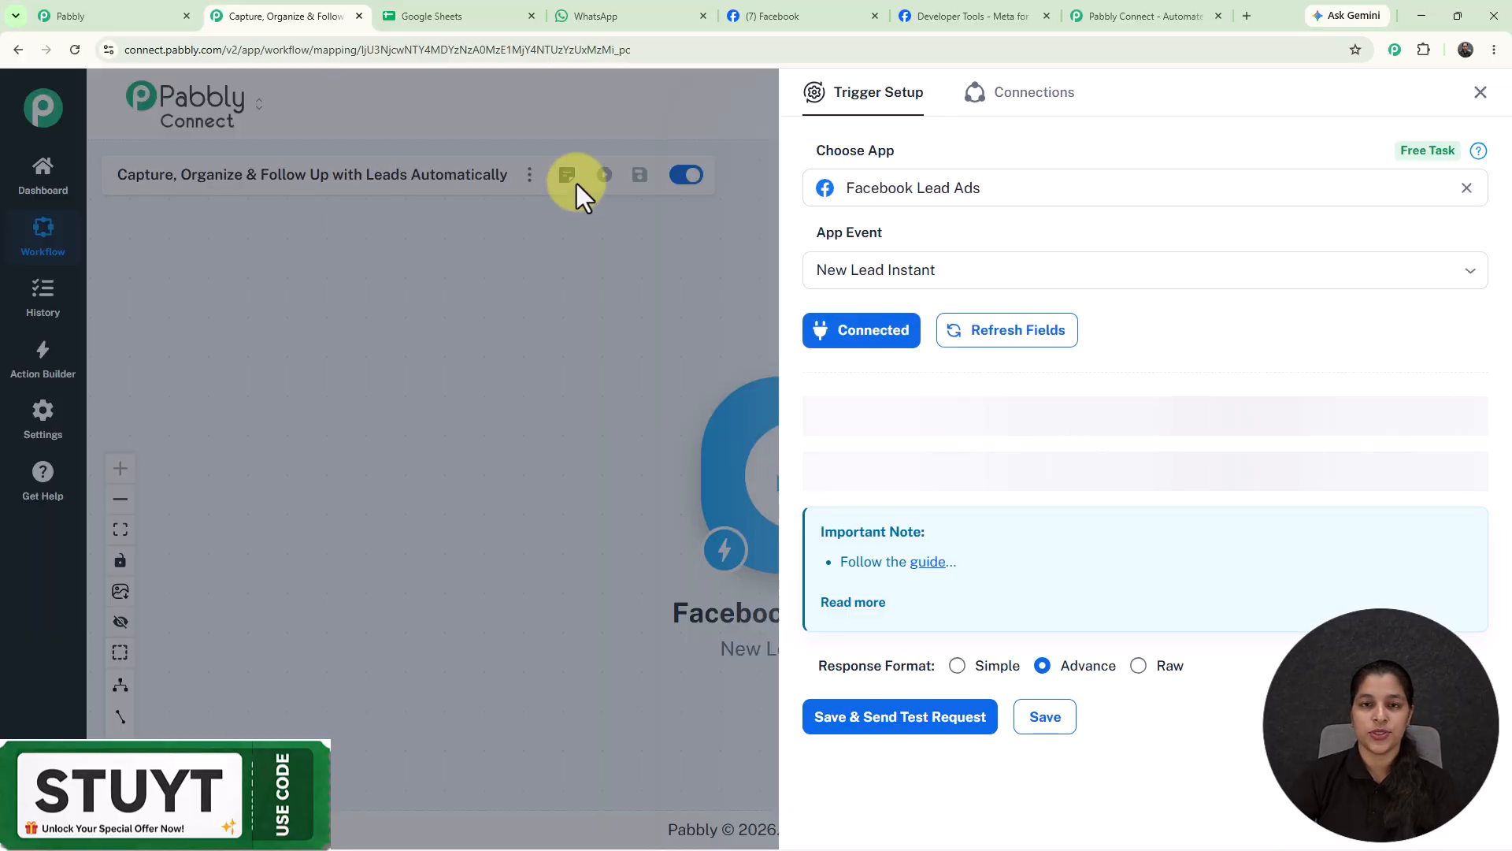
Step: Reload and look over The Magic Makers page on Facebook
left_click(767, 16)
key("F5")
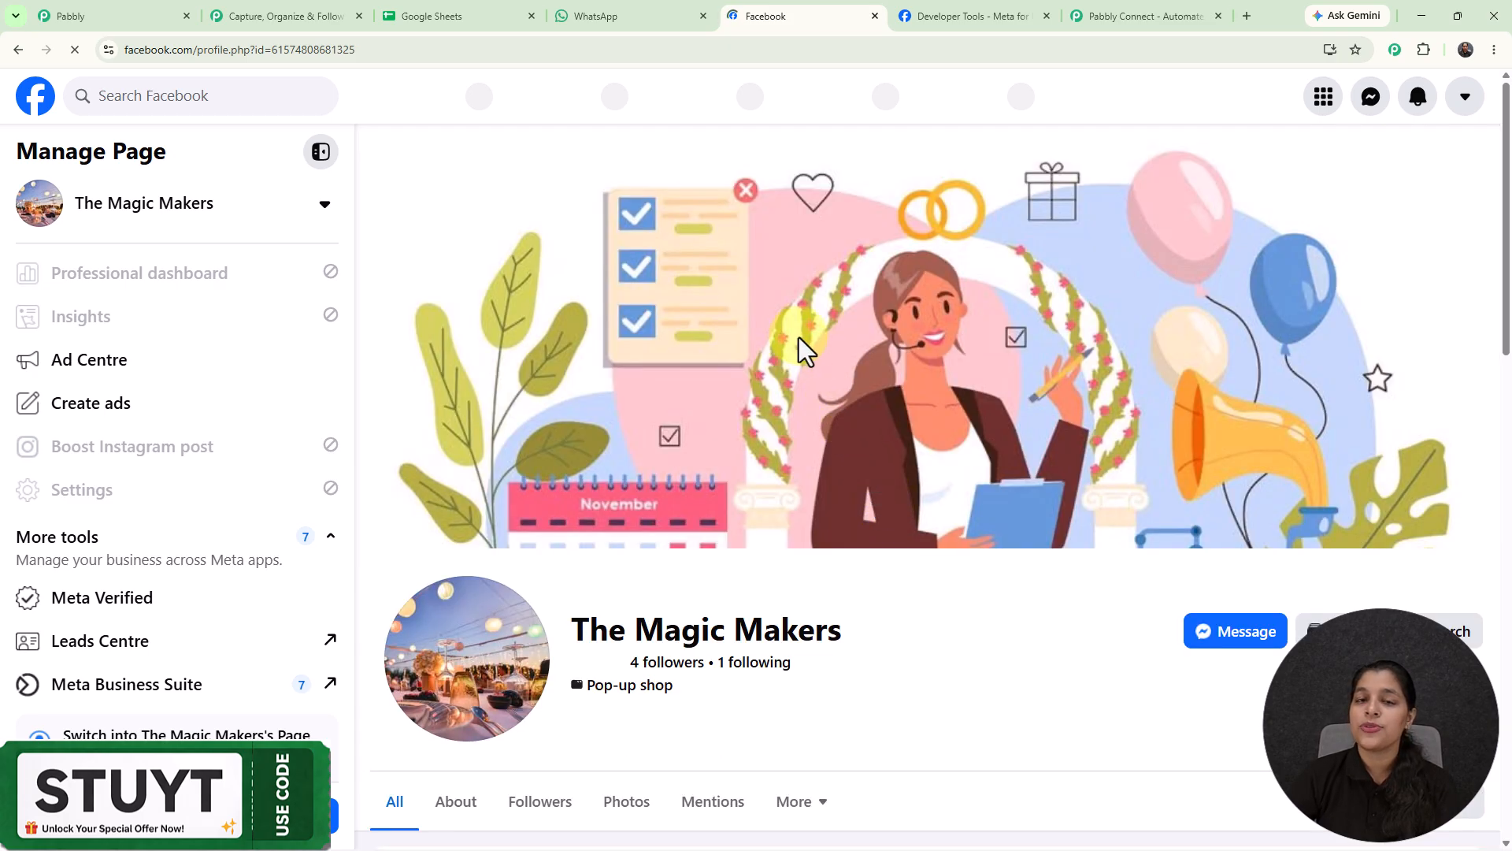
scroll(801, 347, "down", 5)
scroll(780, 366, "up", 5)
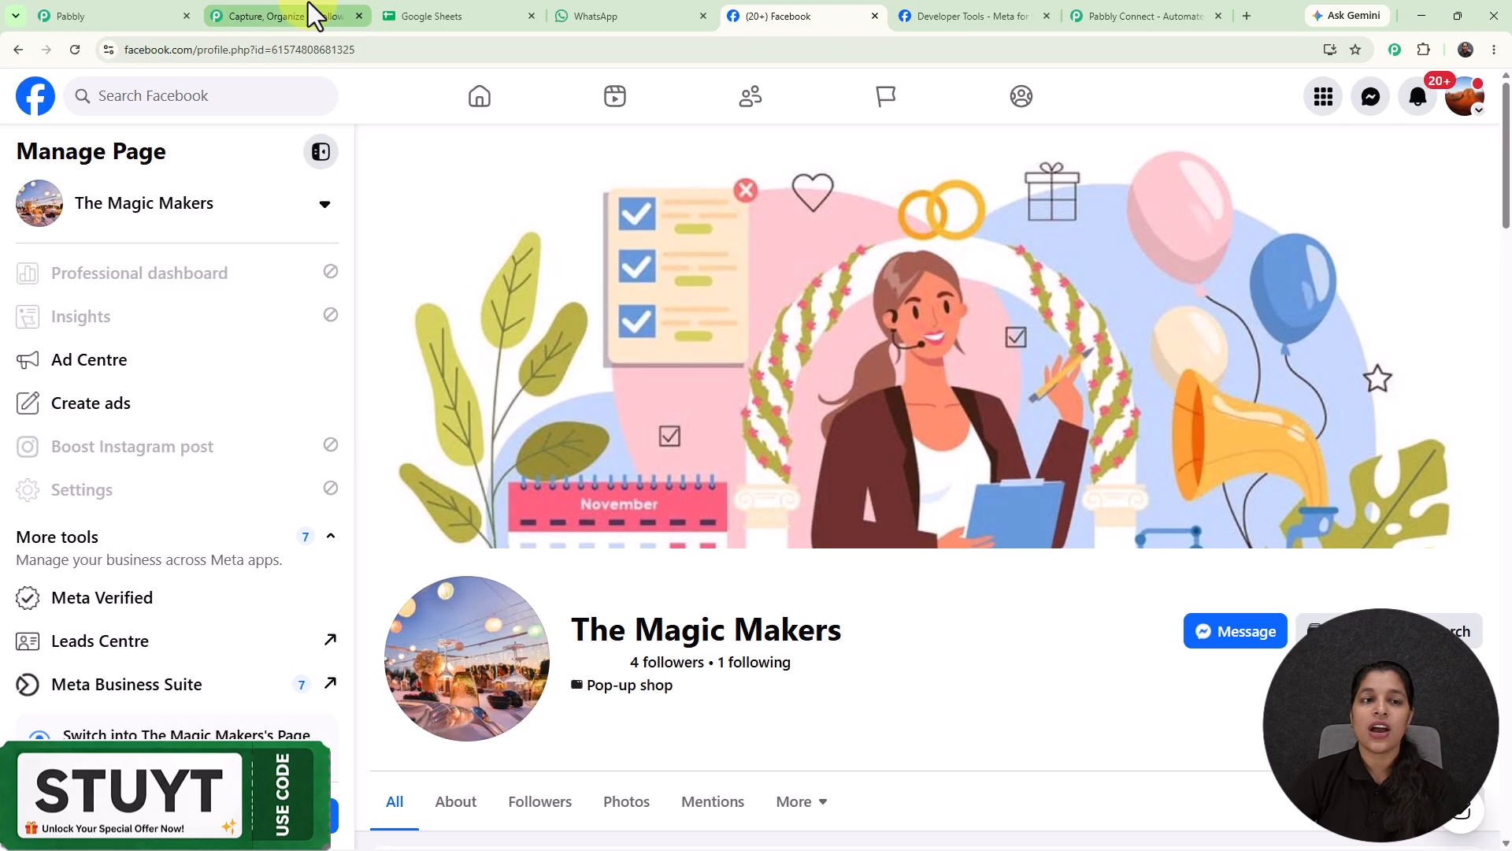
Step: Back in the Pabbly Connect trigger setup, choose The Magic Makers as the page and New Leads as the lead gen form
left_click(309, 15)
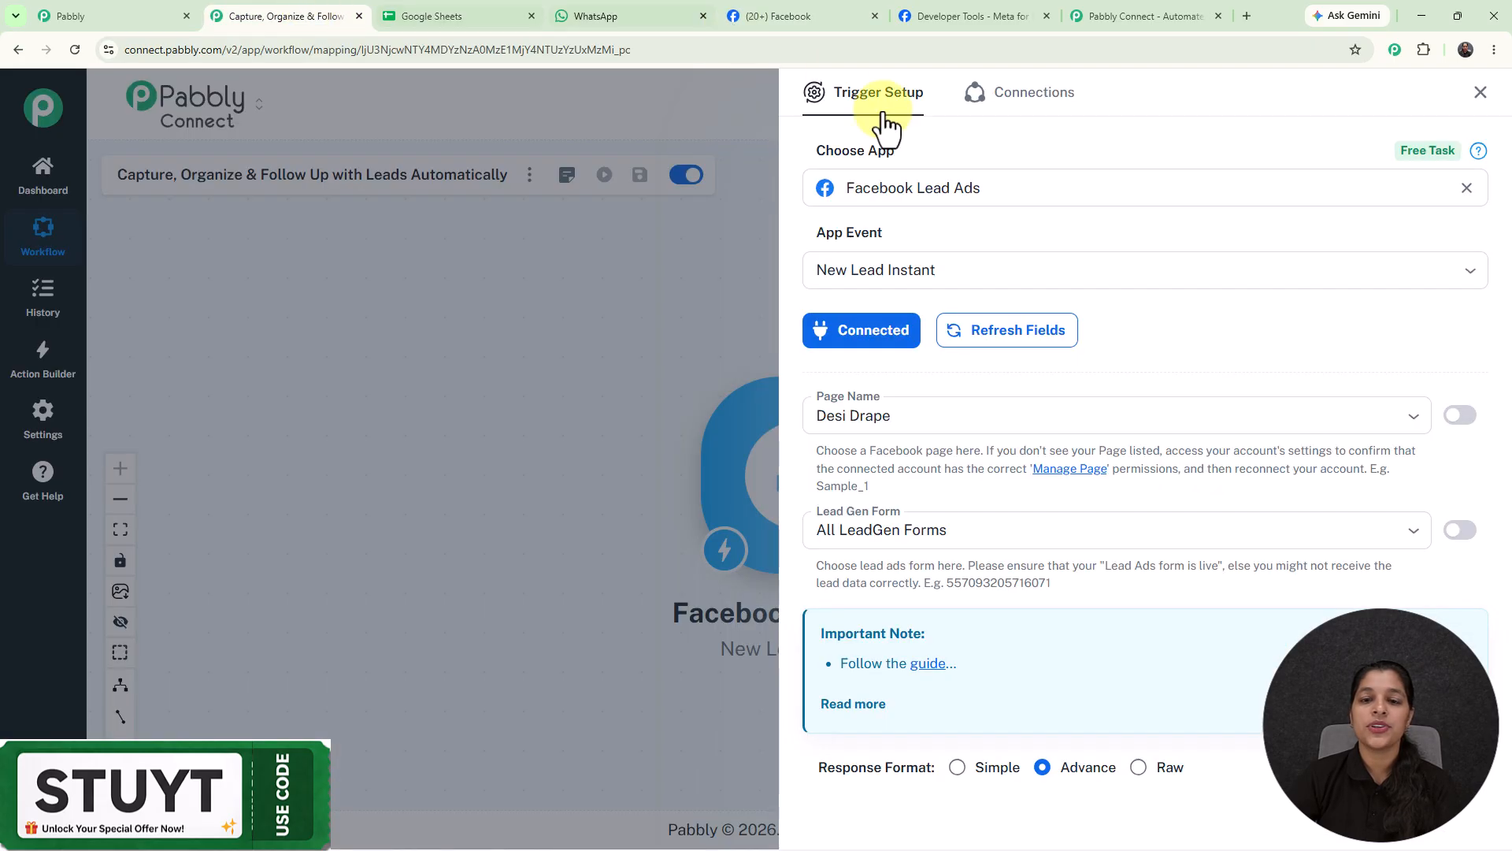
left_click(935, 413)
left_click(926, 568)
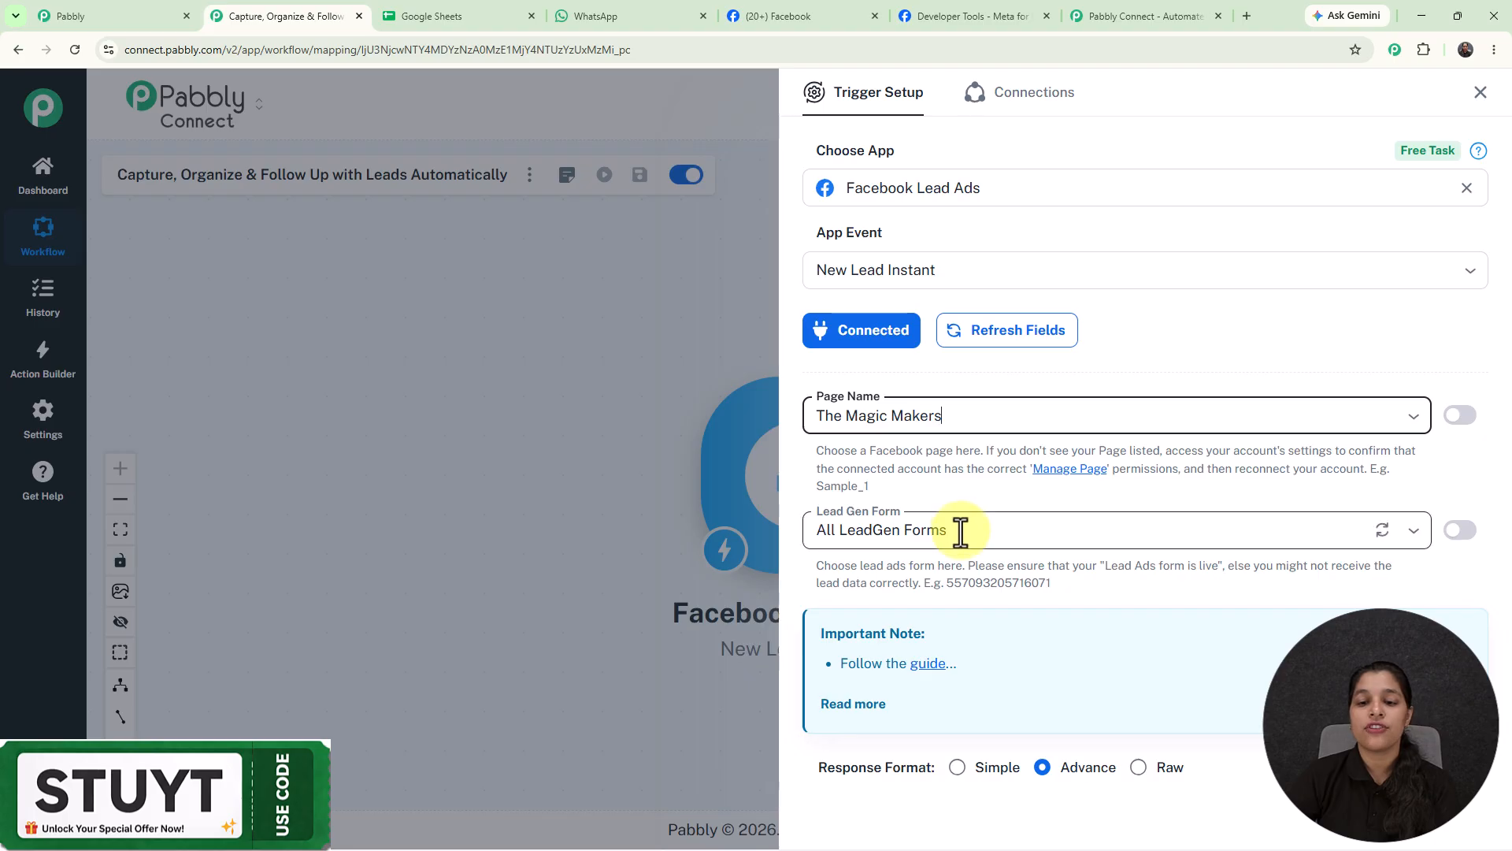
left_click(960, 531)
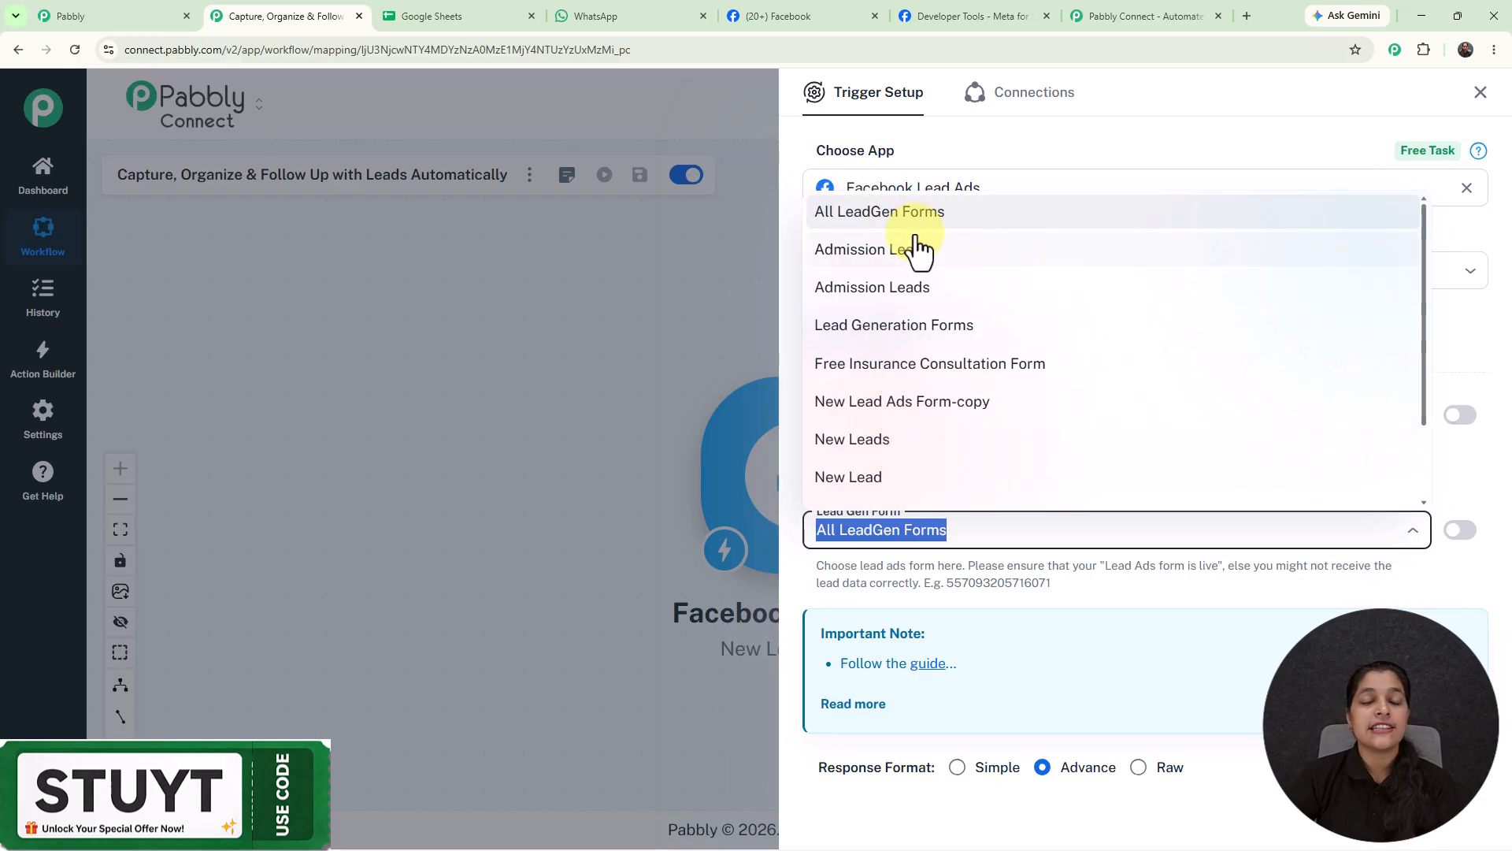
left_click(852, 441)
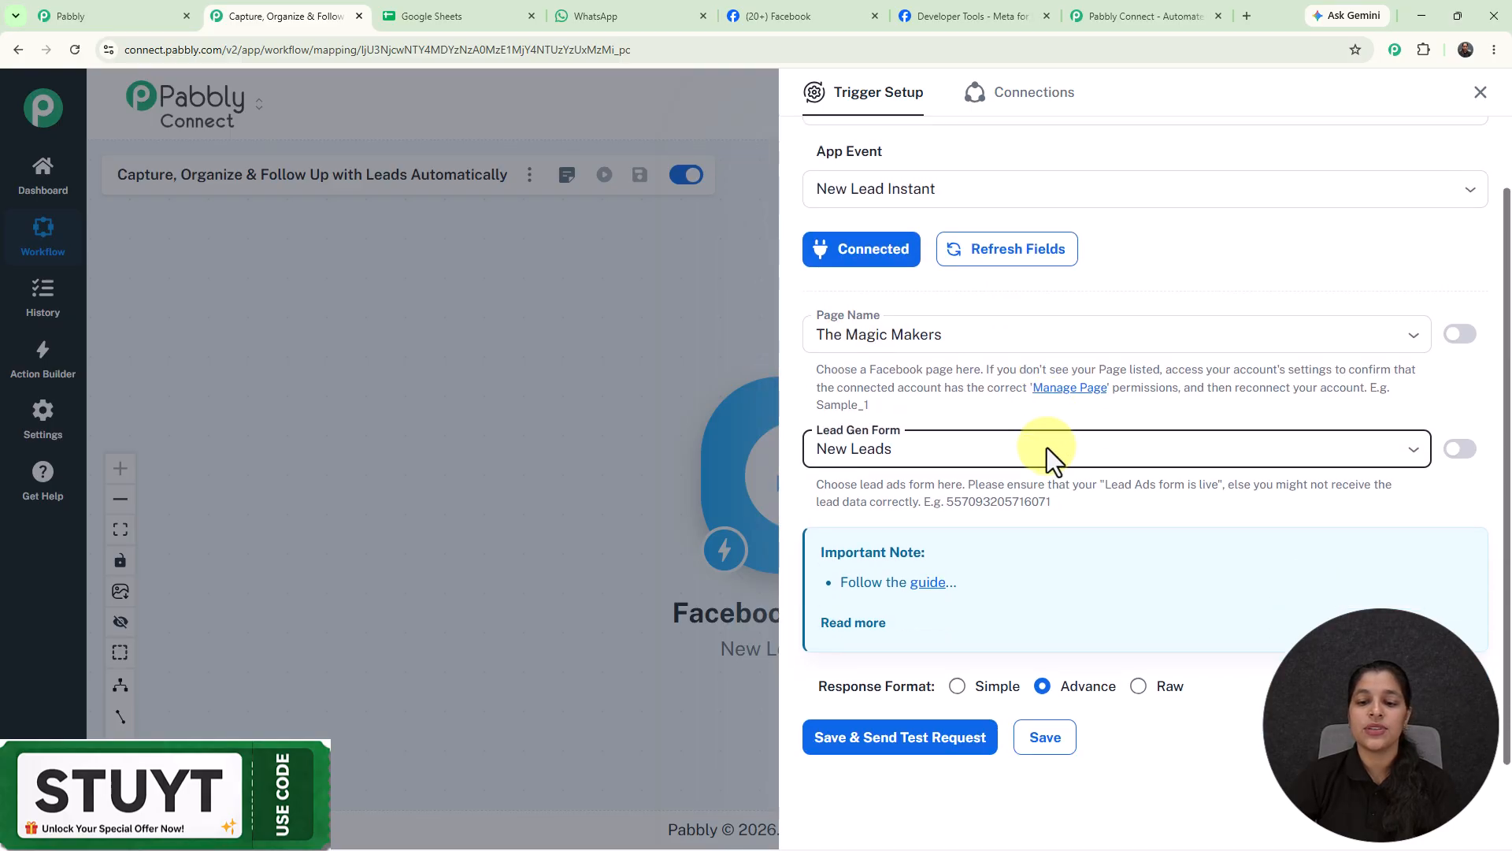
Step: Set the trigger's response format to Simple, save it with a test request, and review the received response
left_click(957, 659)
left_click(847, 713)
scroll(1007, 432, "up", 1)
scroll(1006, 432, "down", 4)
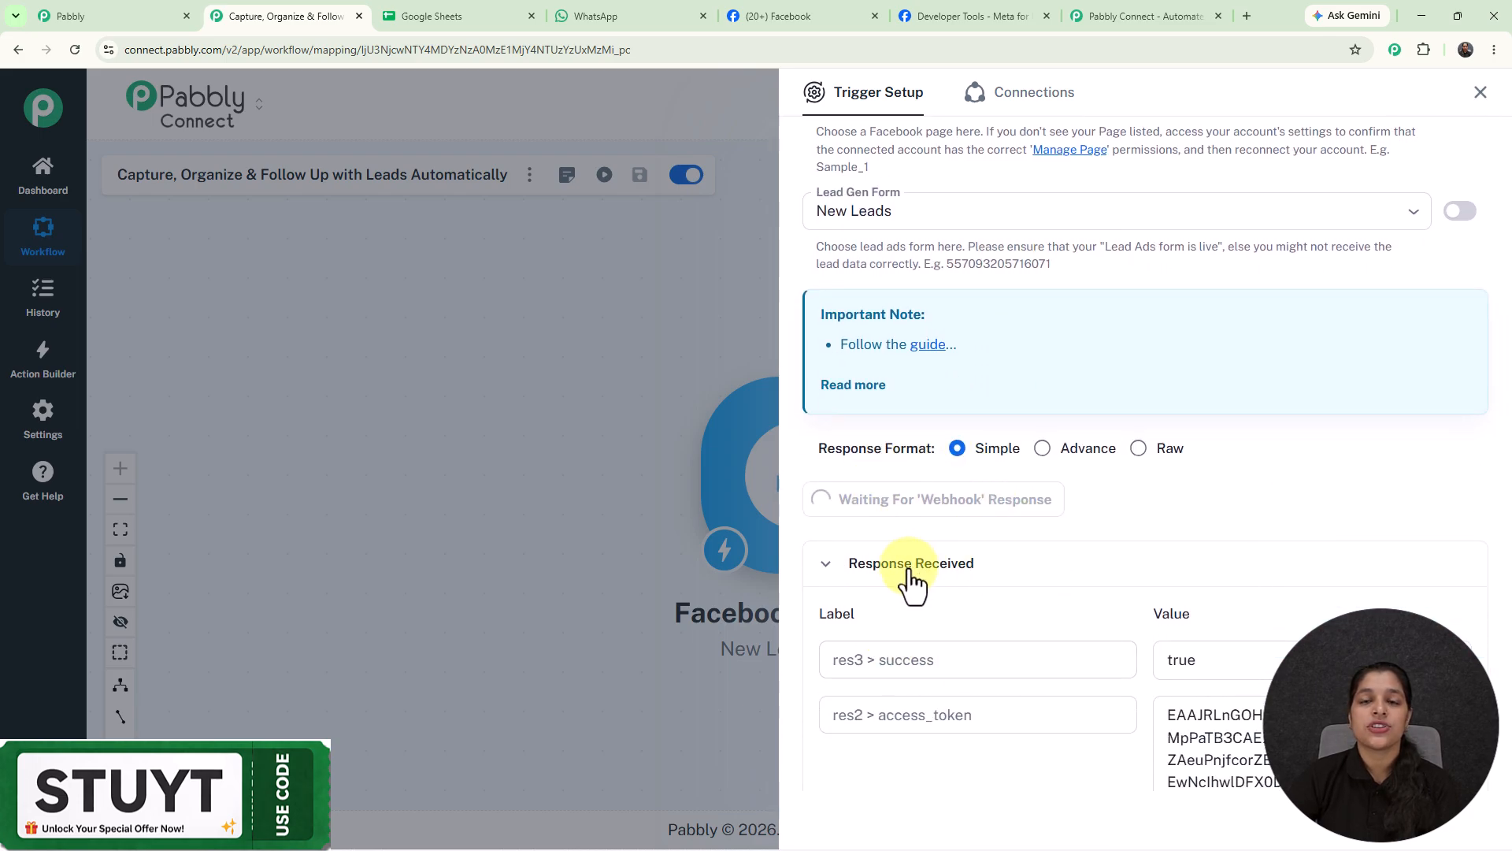
scroll(912, 583, "down", 2)
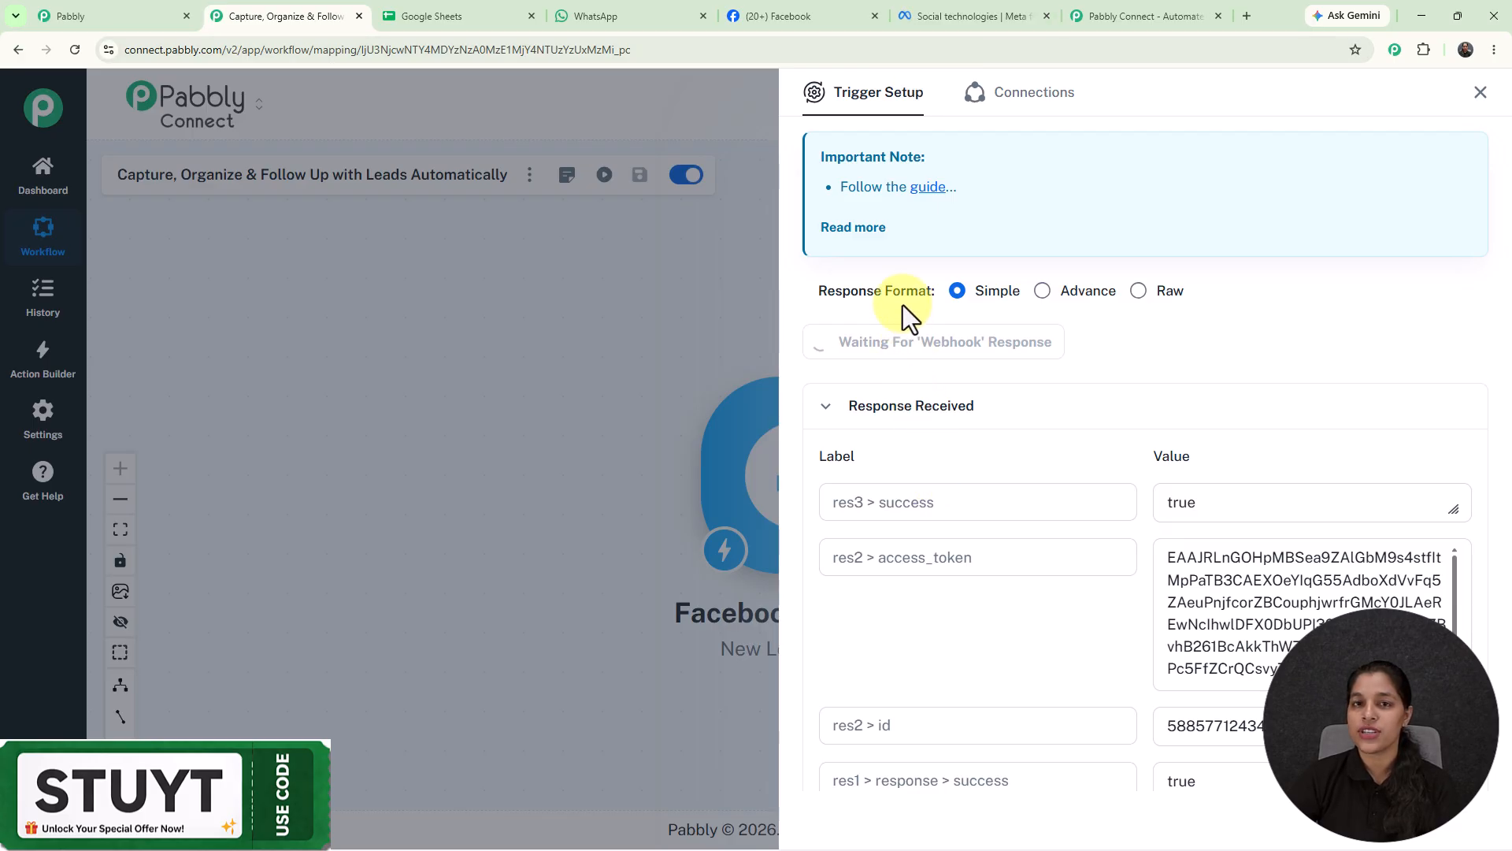
Step: On the Meta for Developers site, go to the developer tools and open the Lead Ads RTU Debug Tool
left_click(939, 11)
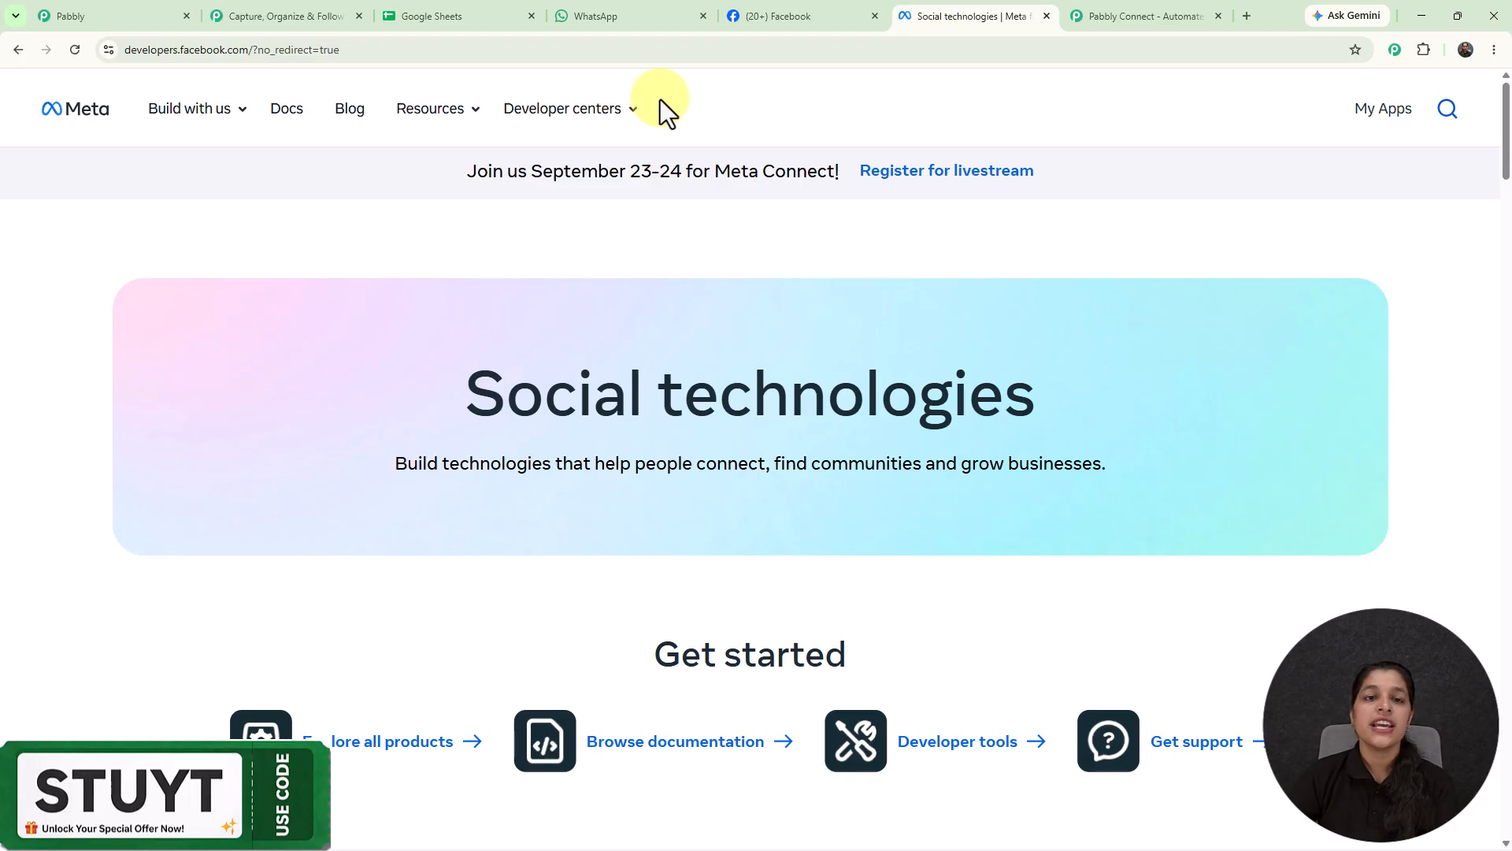
left_click(455, 112)
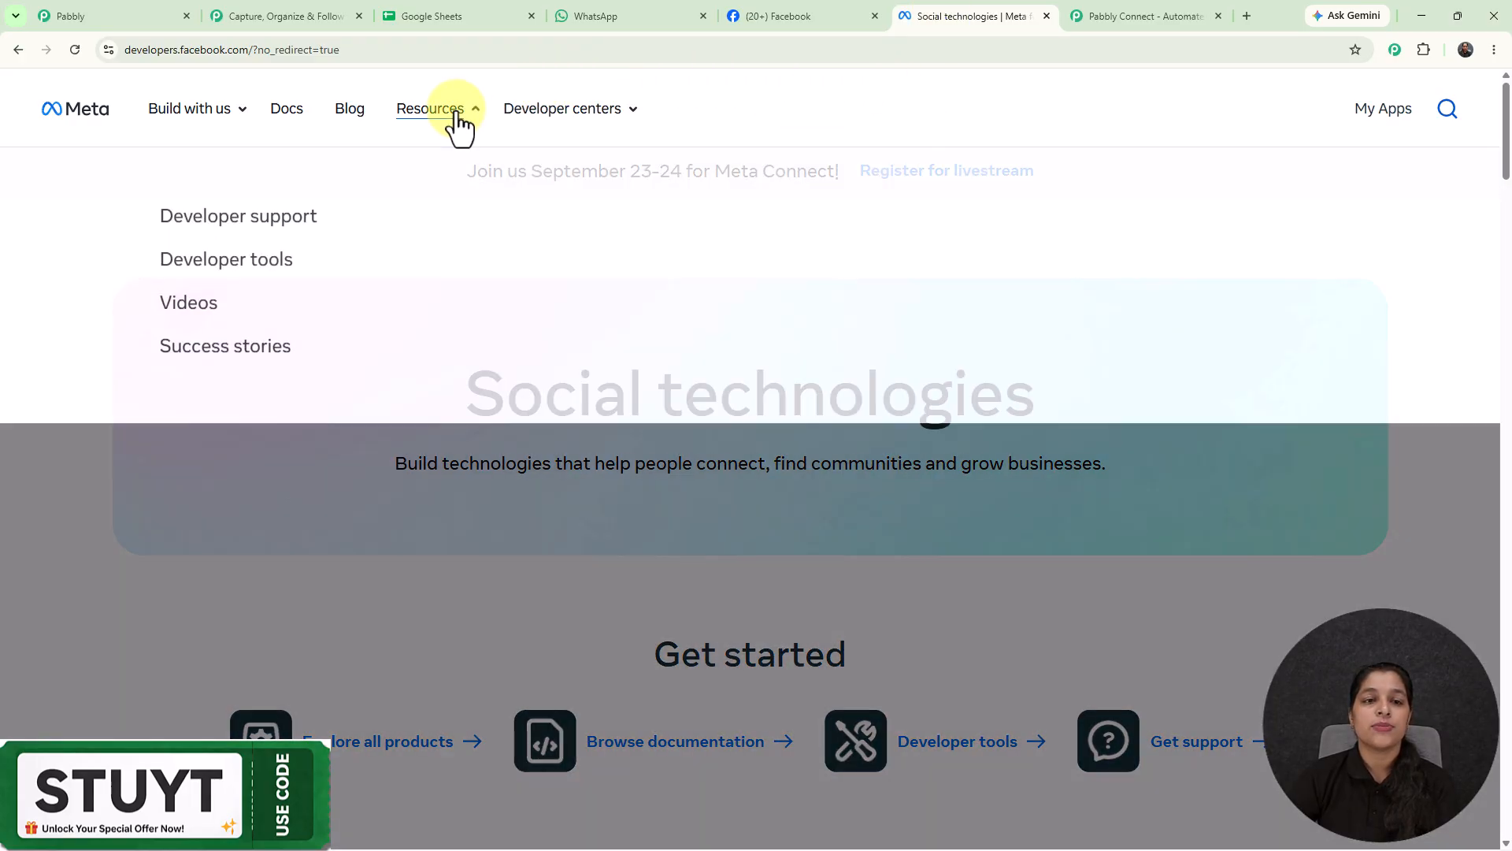
left_click(268, 272)
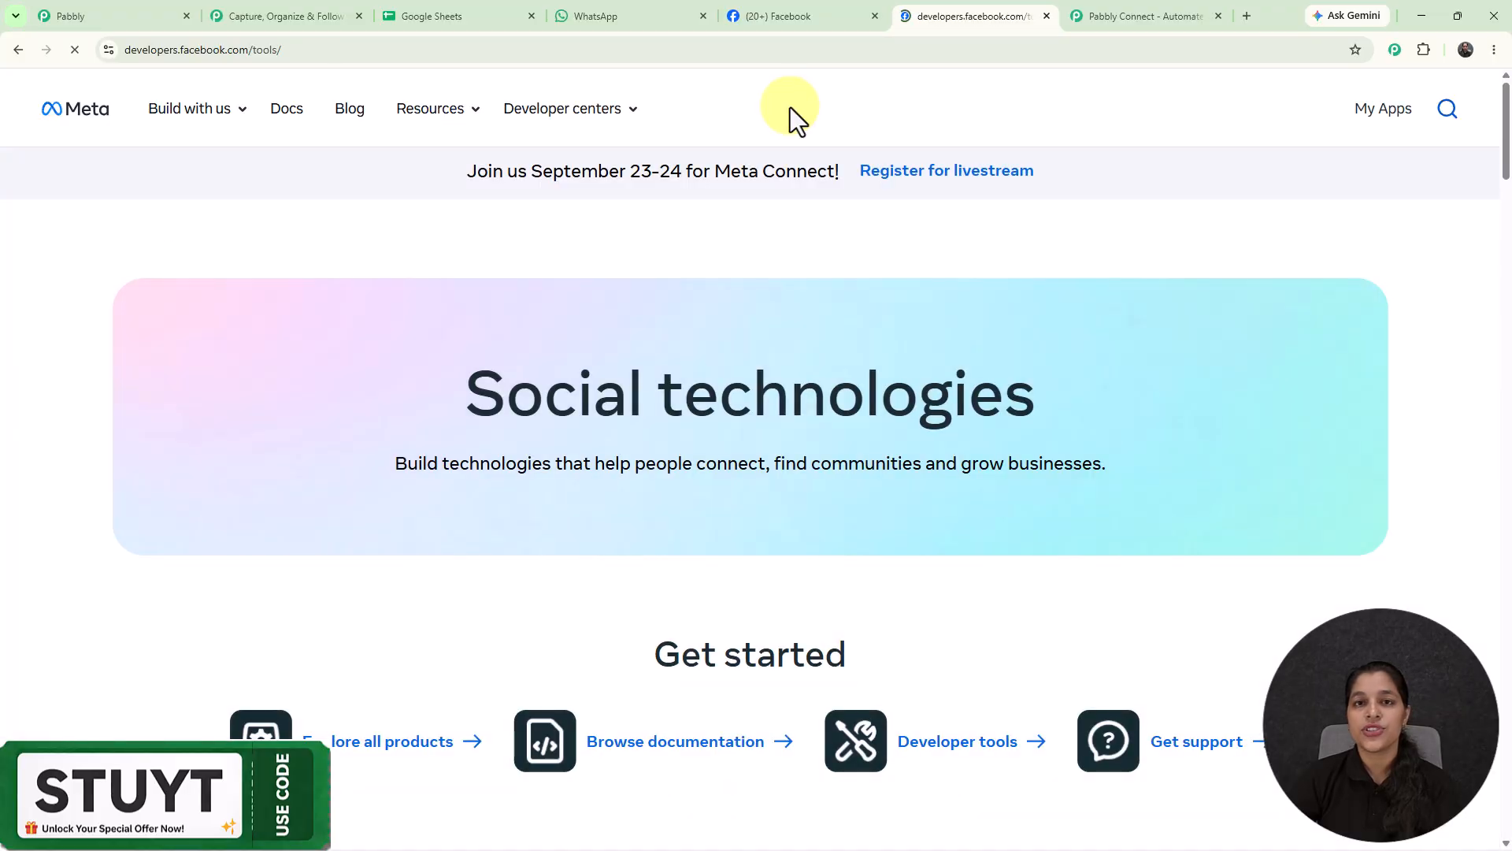
scroll(505, 429, "down", 10)
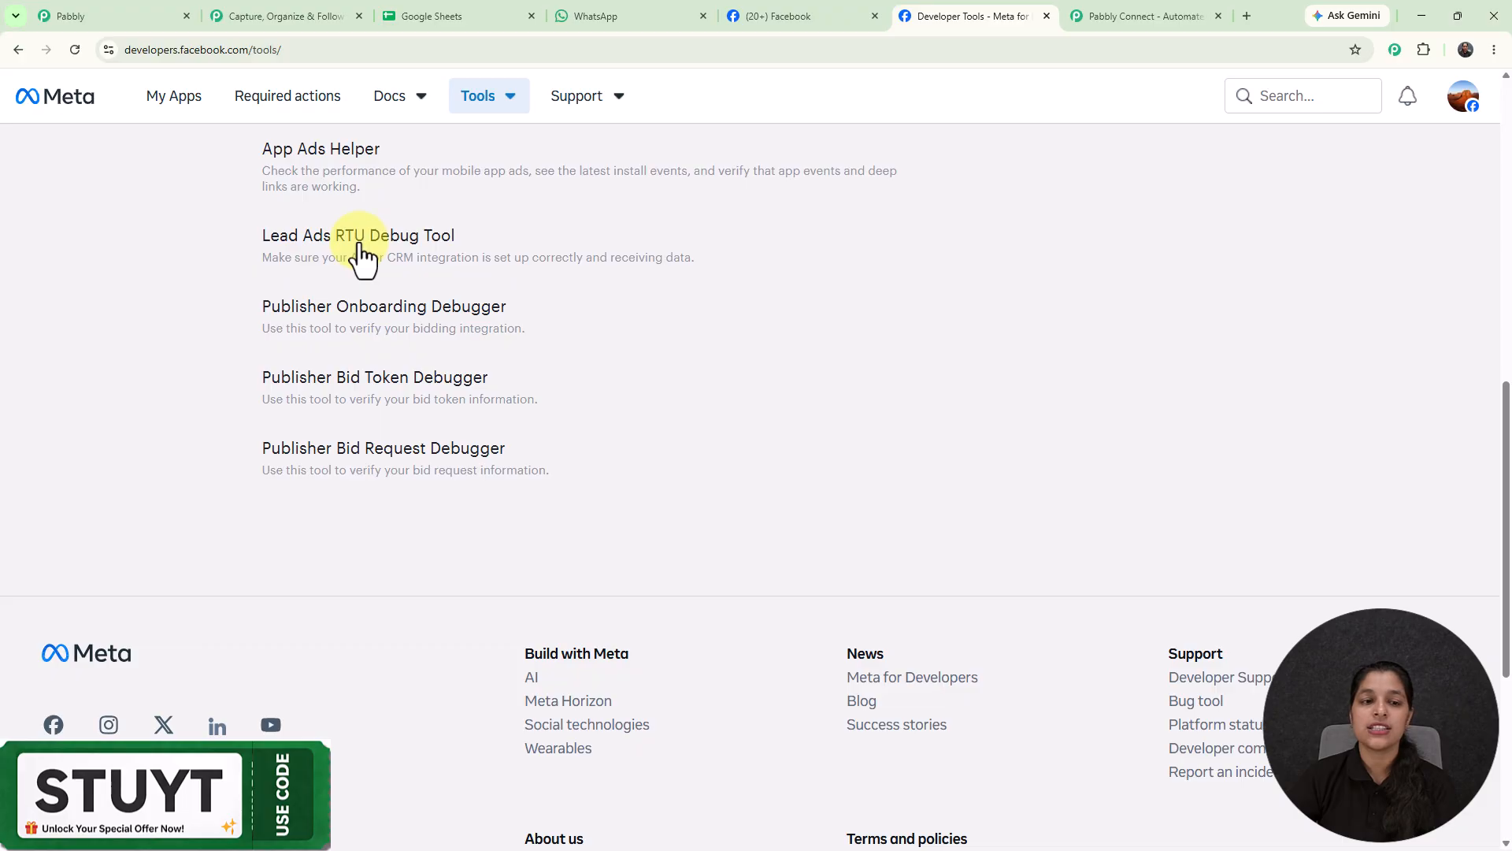
left_click(360, 246)
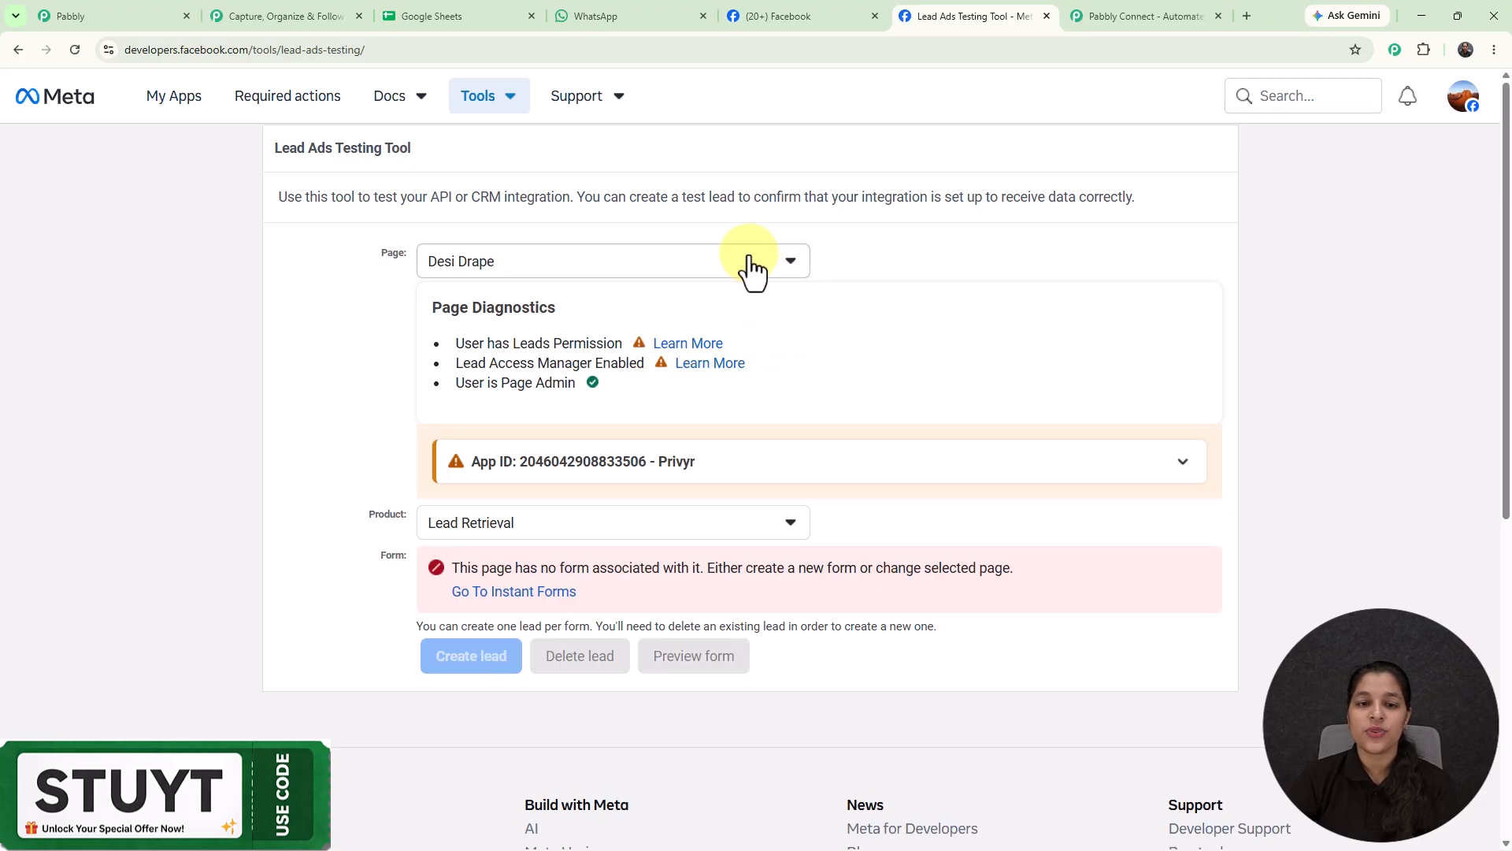
Step: Select The Magic Makers page and the New Leads form in the Lead Ads Testing Tool
left_click(748, 268)
left_click(568, 432)
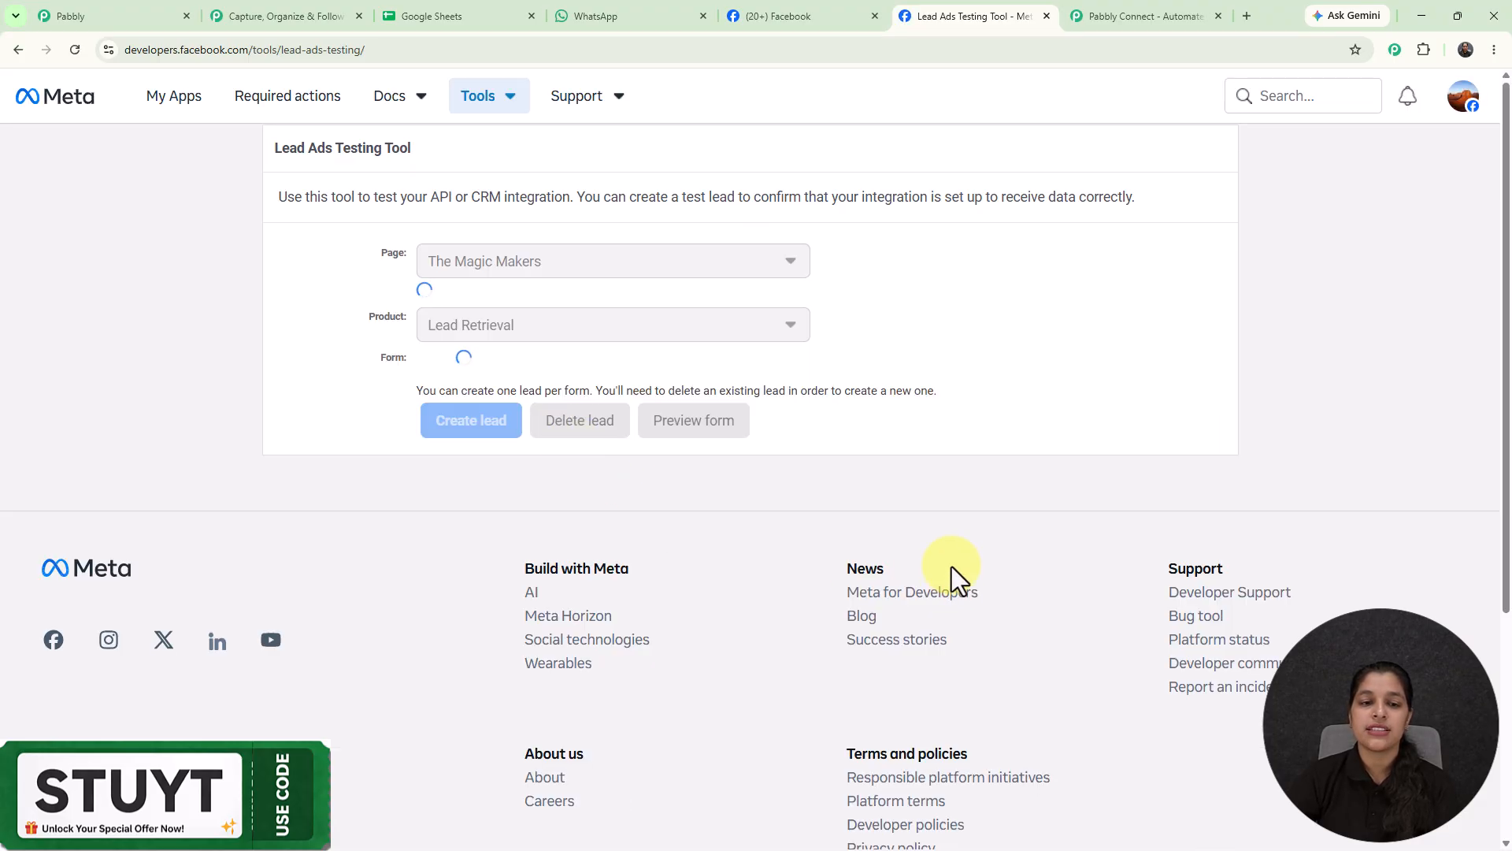
left_click(560, 707)
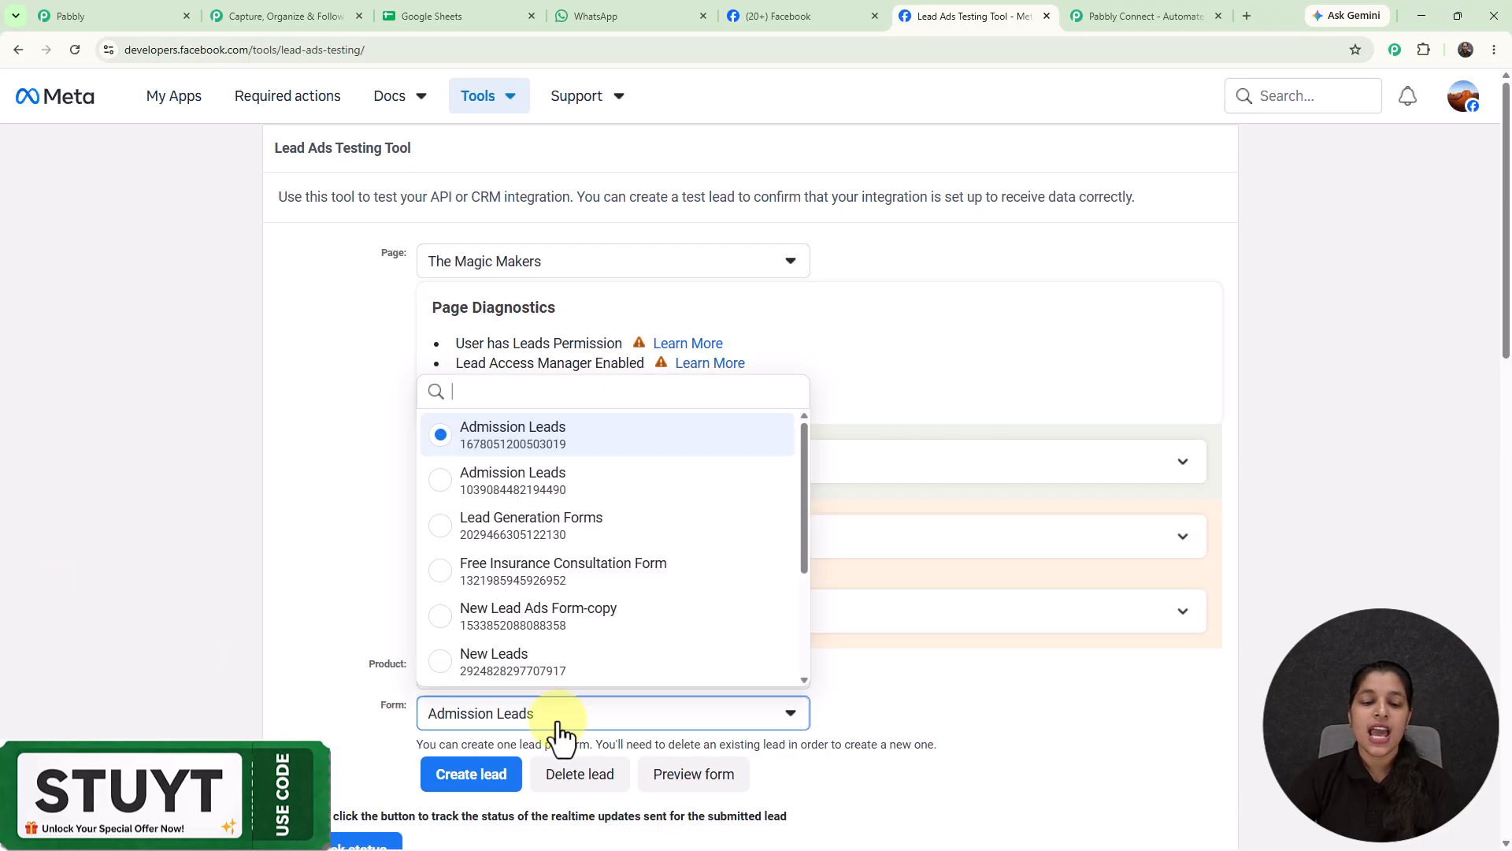
left_click(543, 658)
Step: Delete the existing test lead of the New Leads form and open the form's preview
scroll(679, 457, "down", 1)
scroll(694, 466, "down", 2)
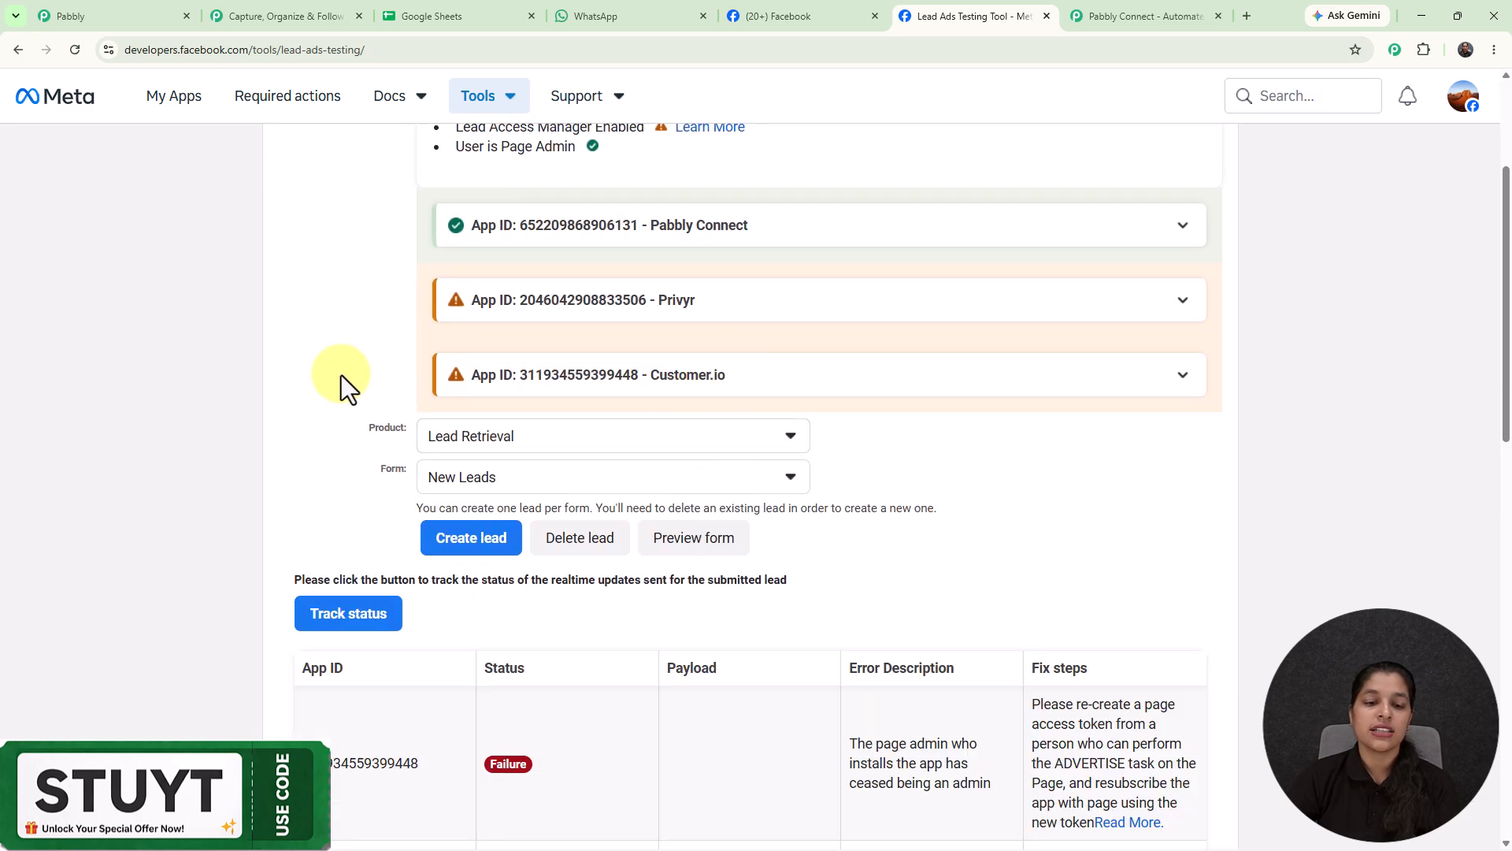
left_click(569, 528)
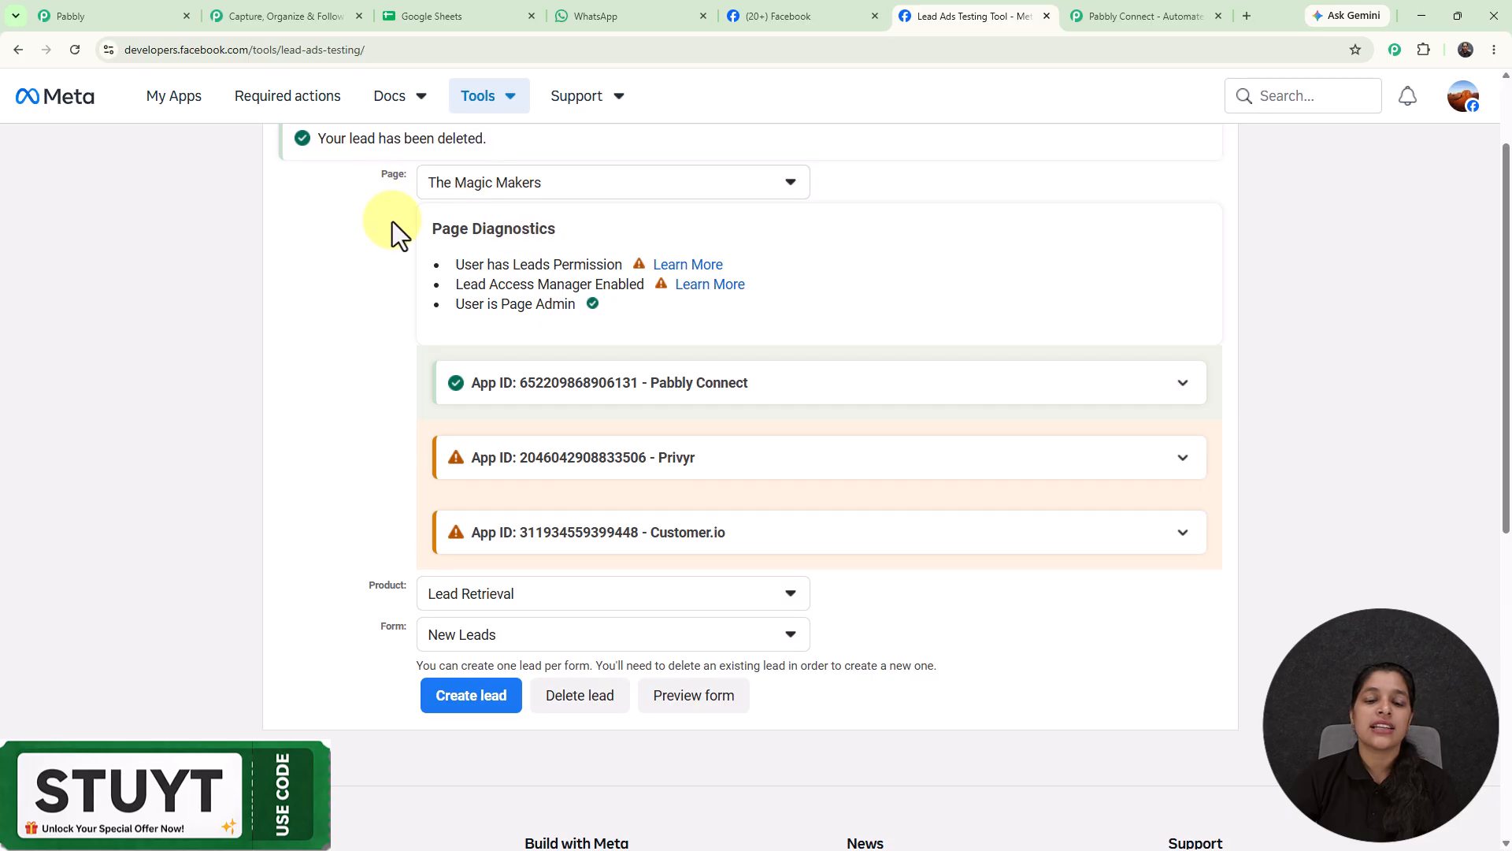
left_click(694, 696)
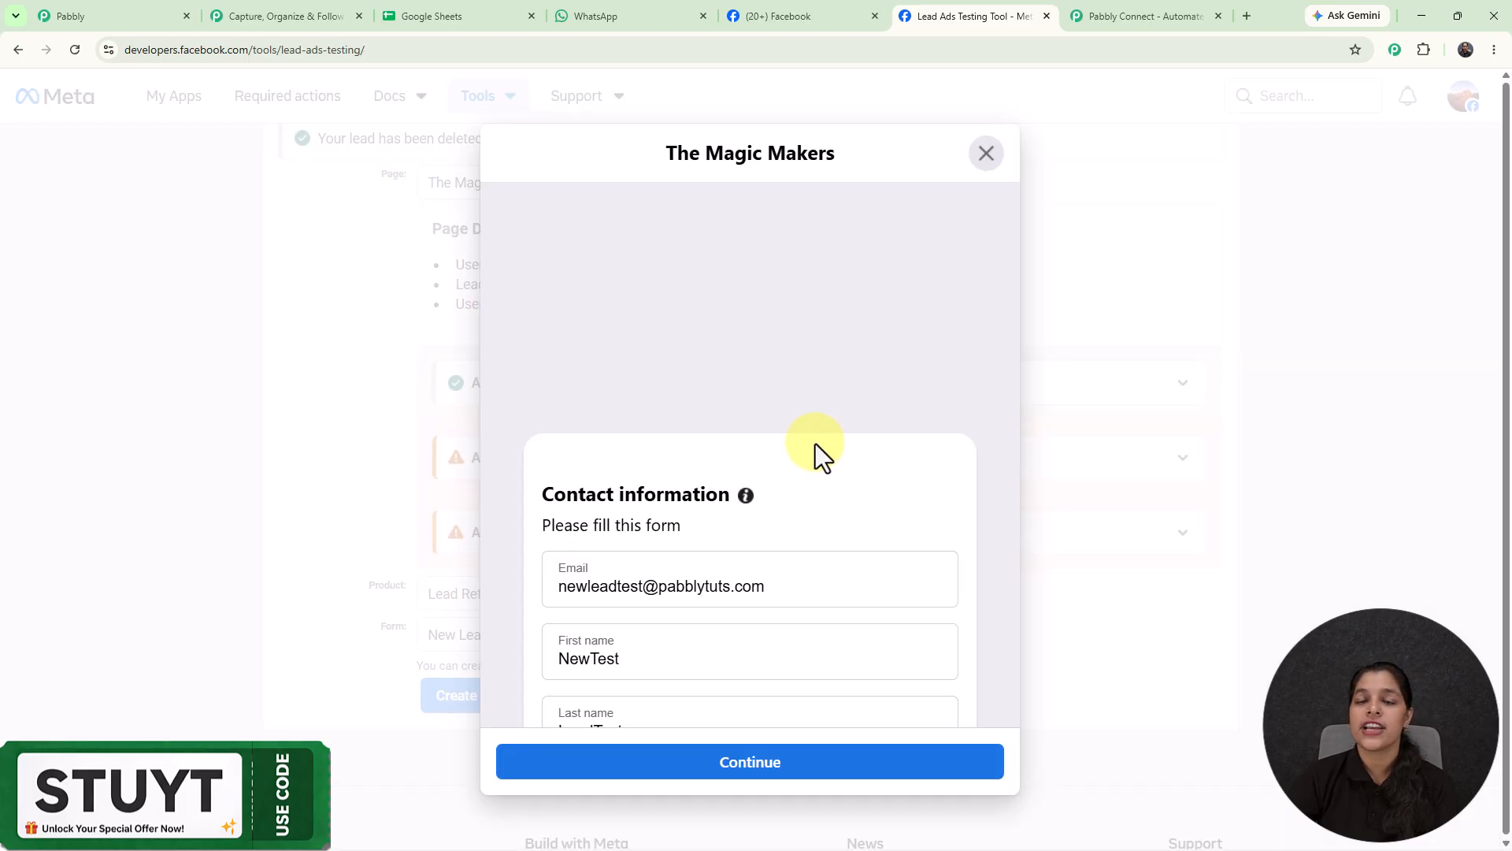
Step: Change the sample lead's email, first name and last name in the form preview and submit the form
scroll(796, 437, "down", 2)
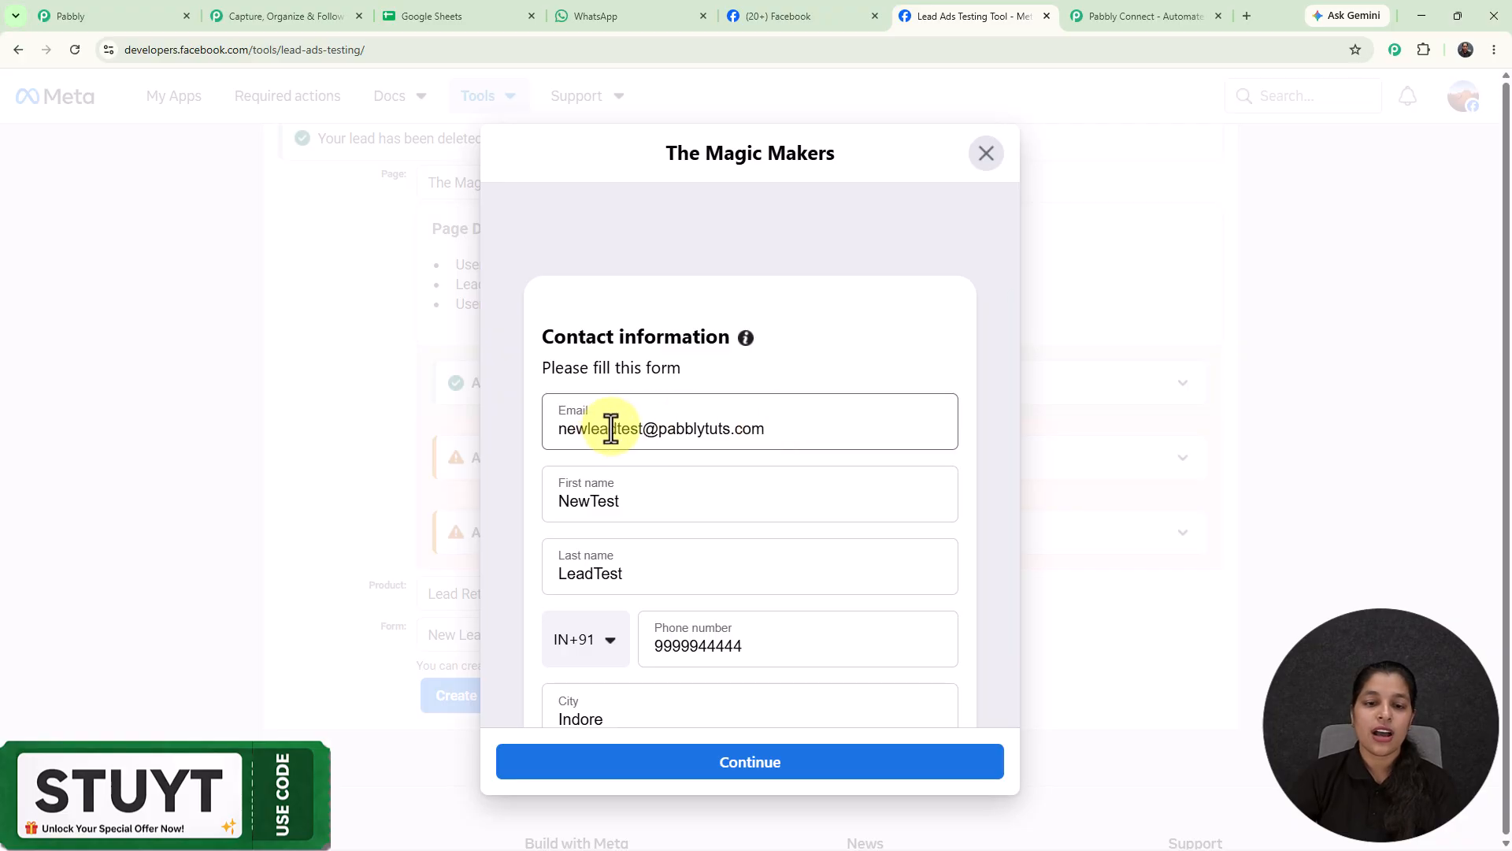
left_click_drag(617, 429, 415, 442)
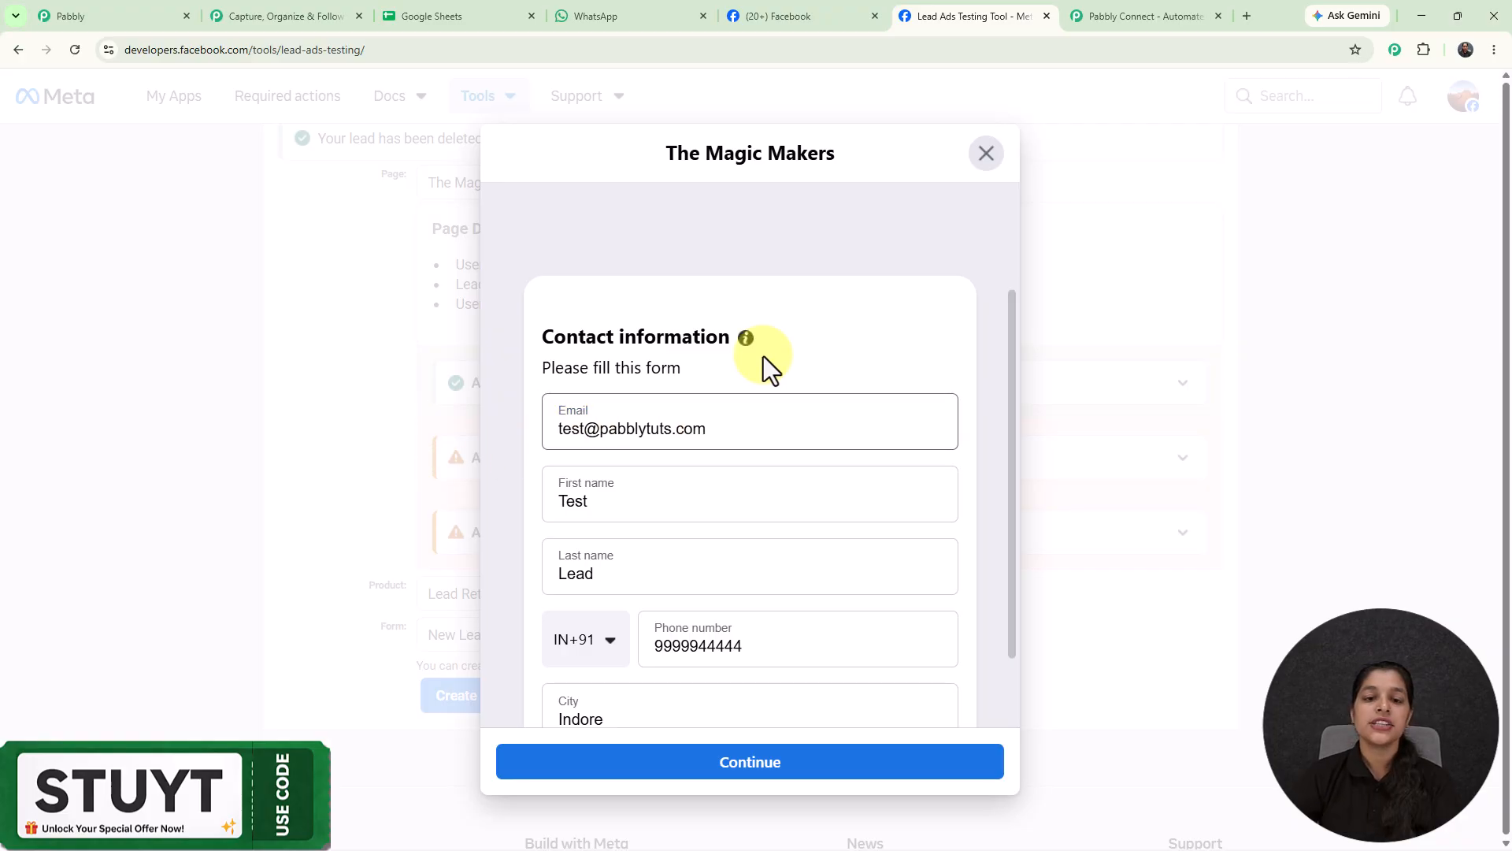
scroll(736, 417, "down", 1)
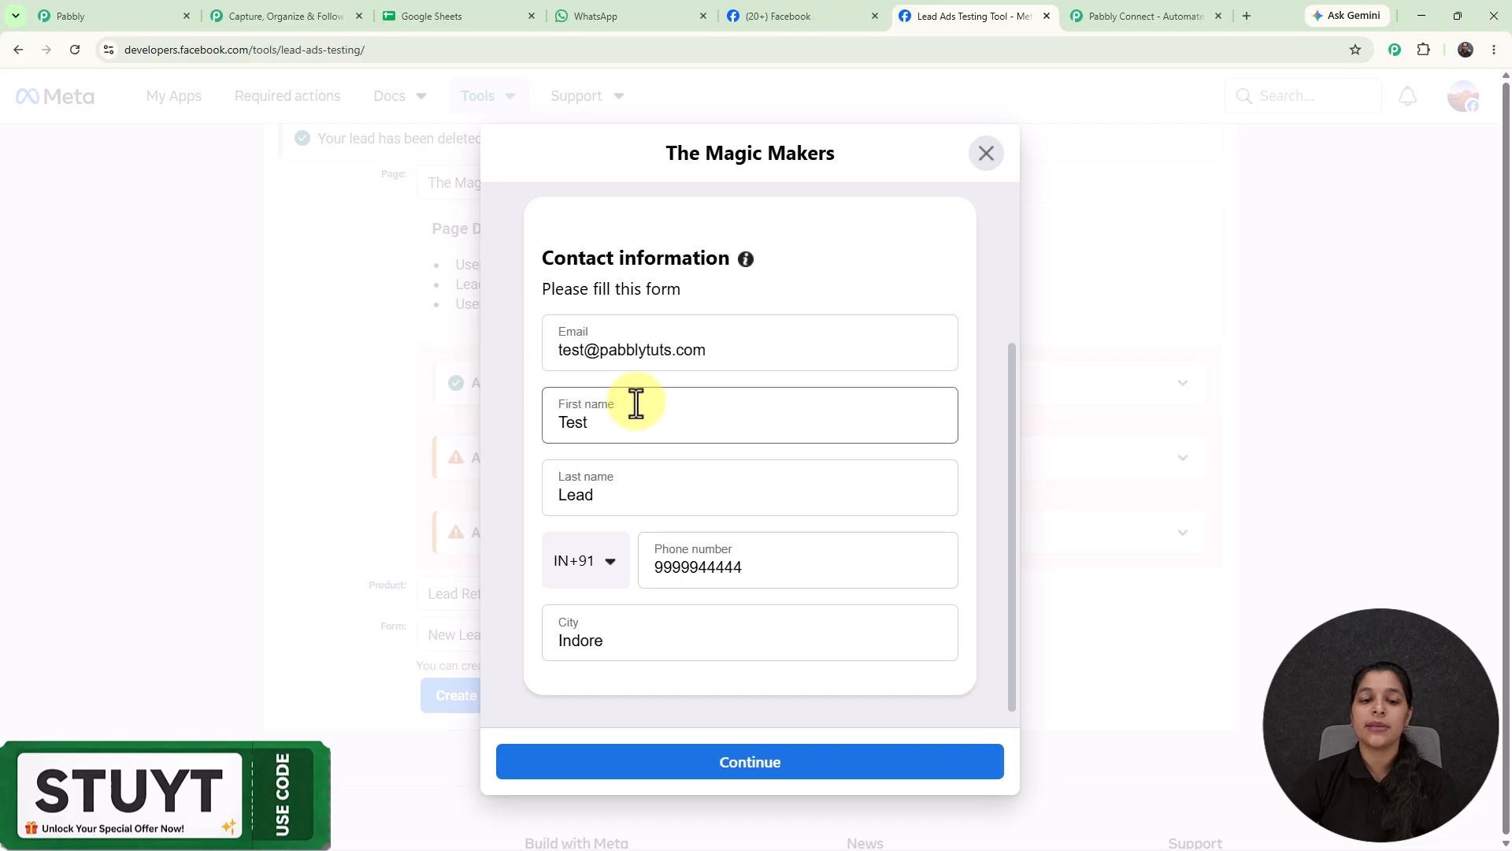
left_click(675, 772)
left_click(658, 674)
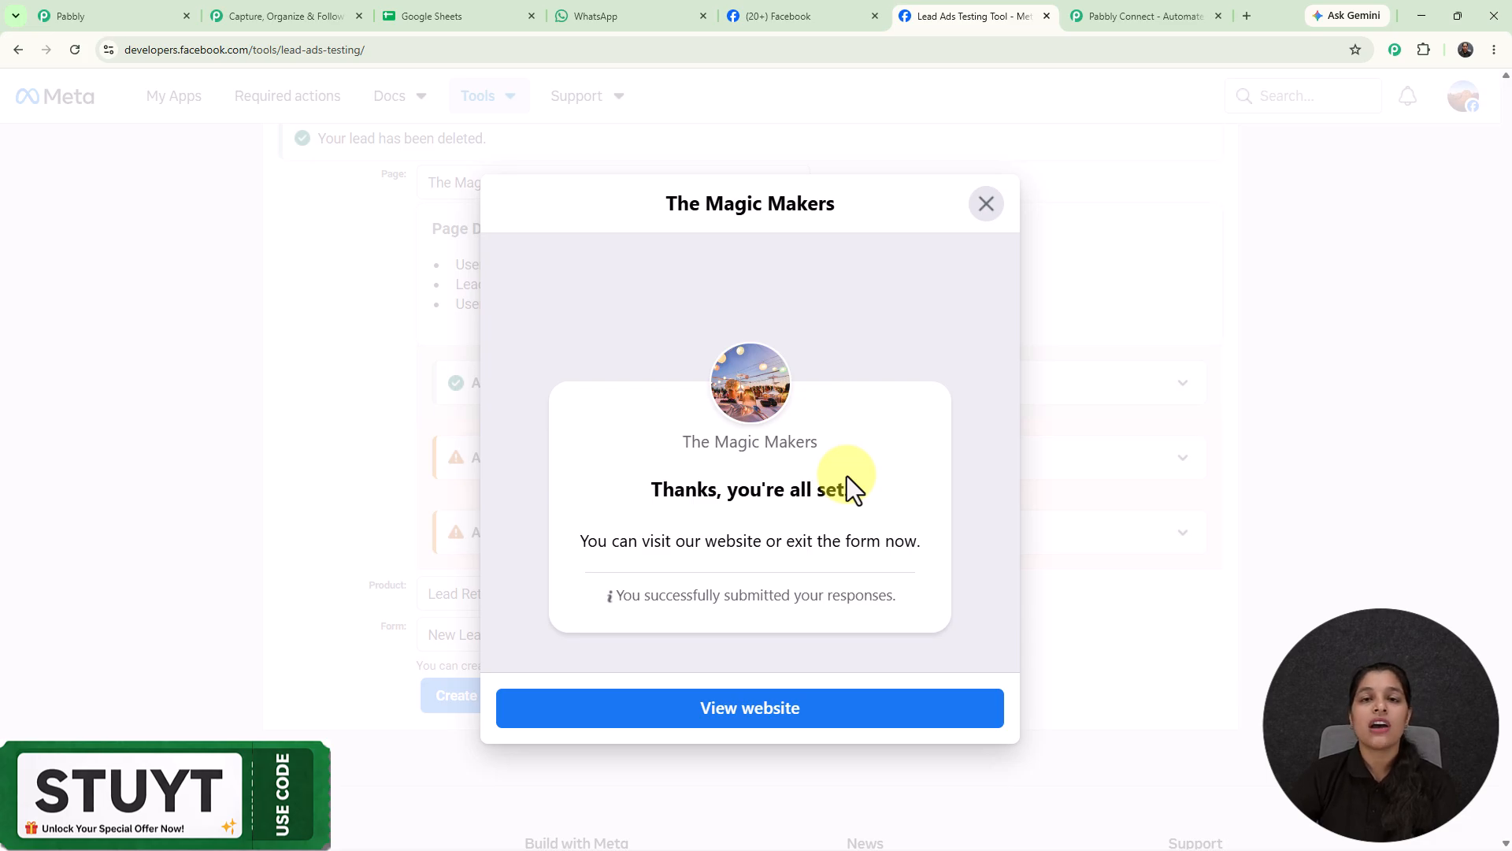
Step: Return to the Pabbly Connect workflow, review the captured lead's response data and close the trigger setup
left_click(326, 17)
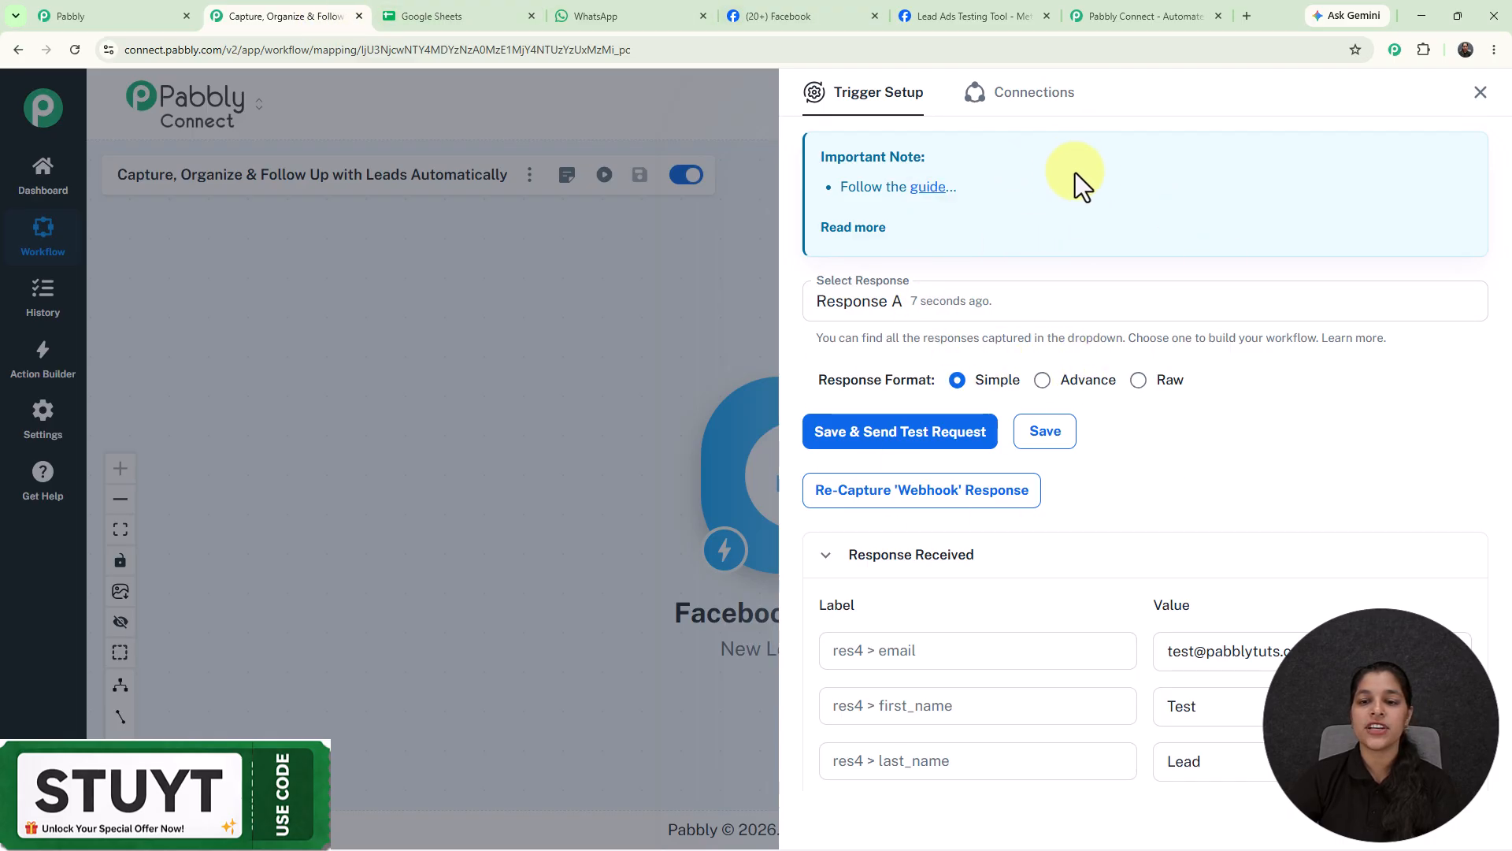
scroll(1095, 183, "down", 3)
scroll(1102, 327, "down", 1)
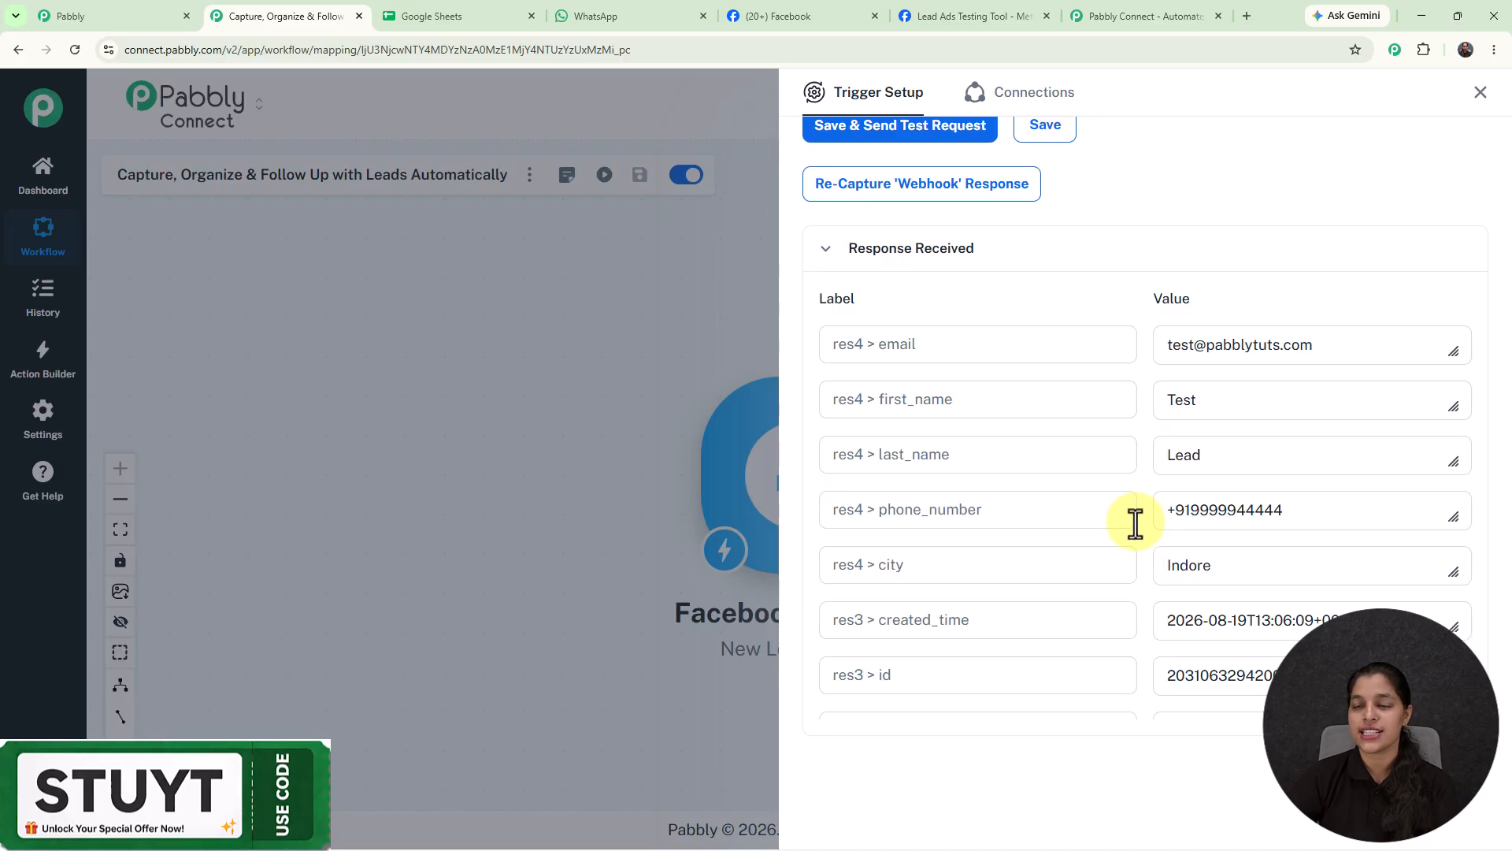
left_click(1481, 92)
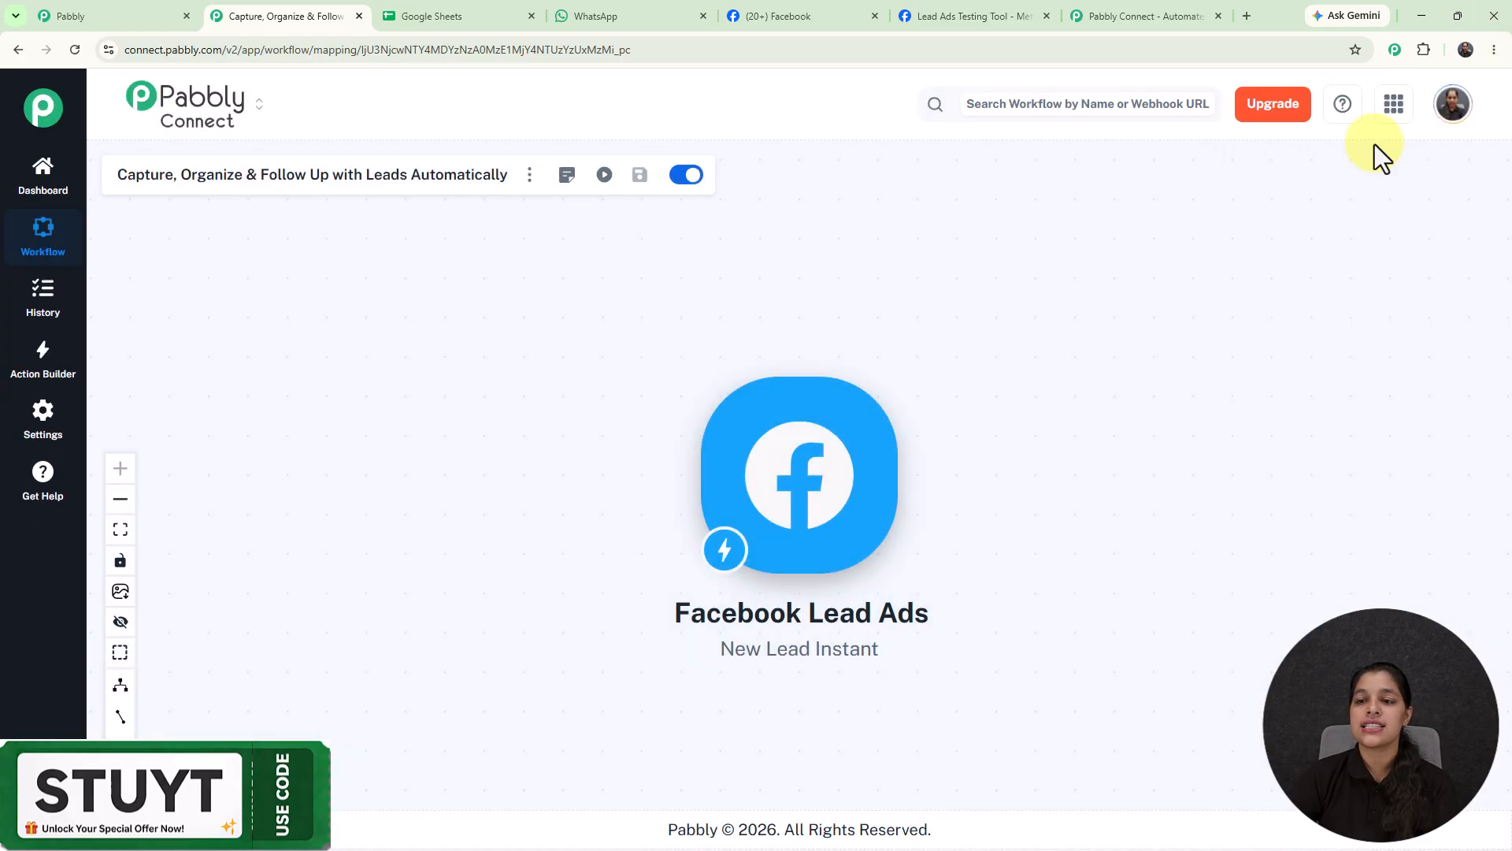
Step: Add a Google Sheets action after the Facebook Lead Ads trigger with the Add New Row event
left_click(505, 476)
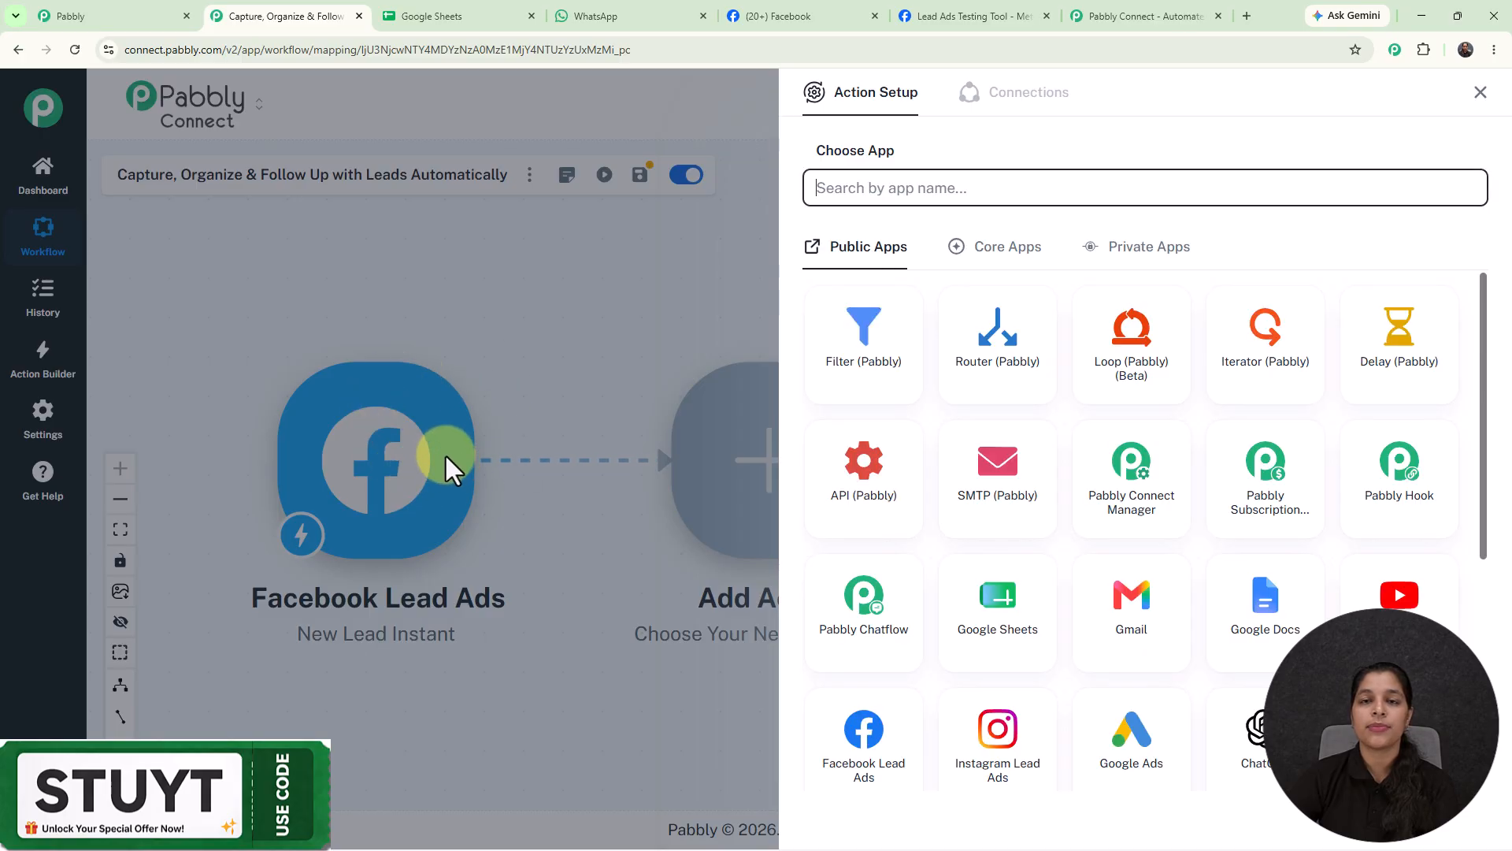
left_click(991, 630)
left_click(935, 267)
left_click(994, 311)
Step: Connect the Google Sheets action through the existing connection Google Sheets #16 and save the connection
left_click(847, 328)
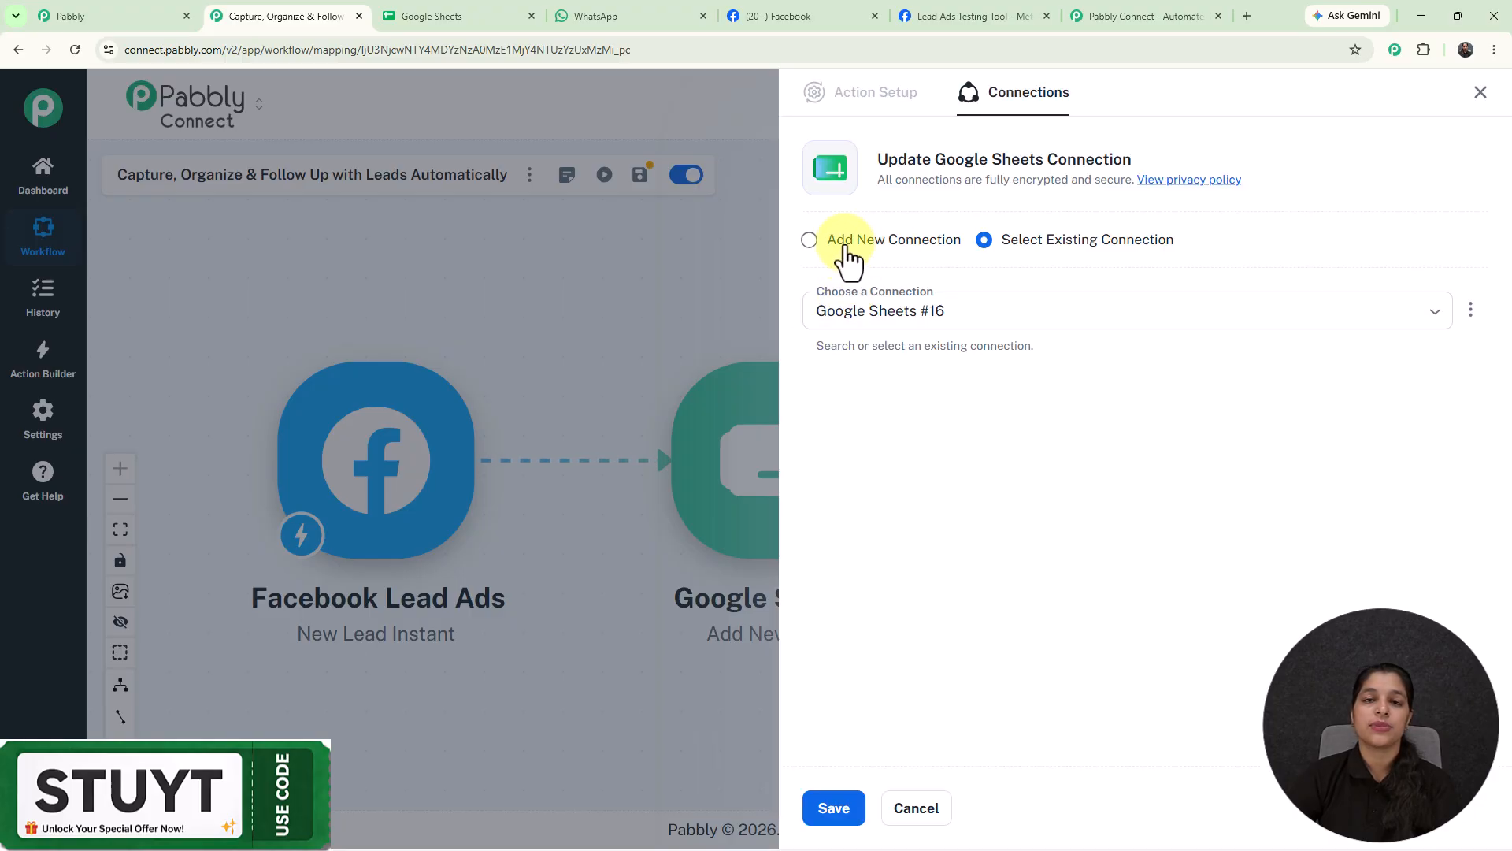
left_click(810, 241)
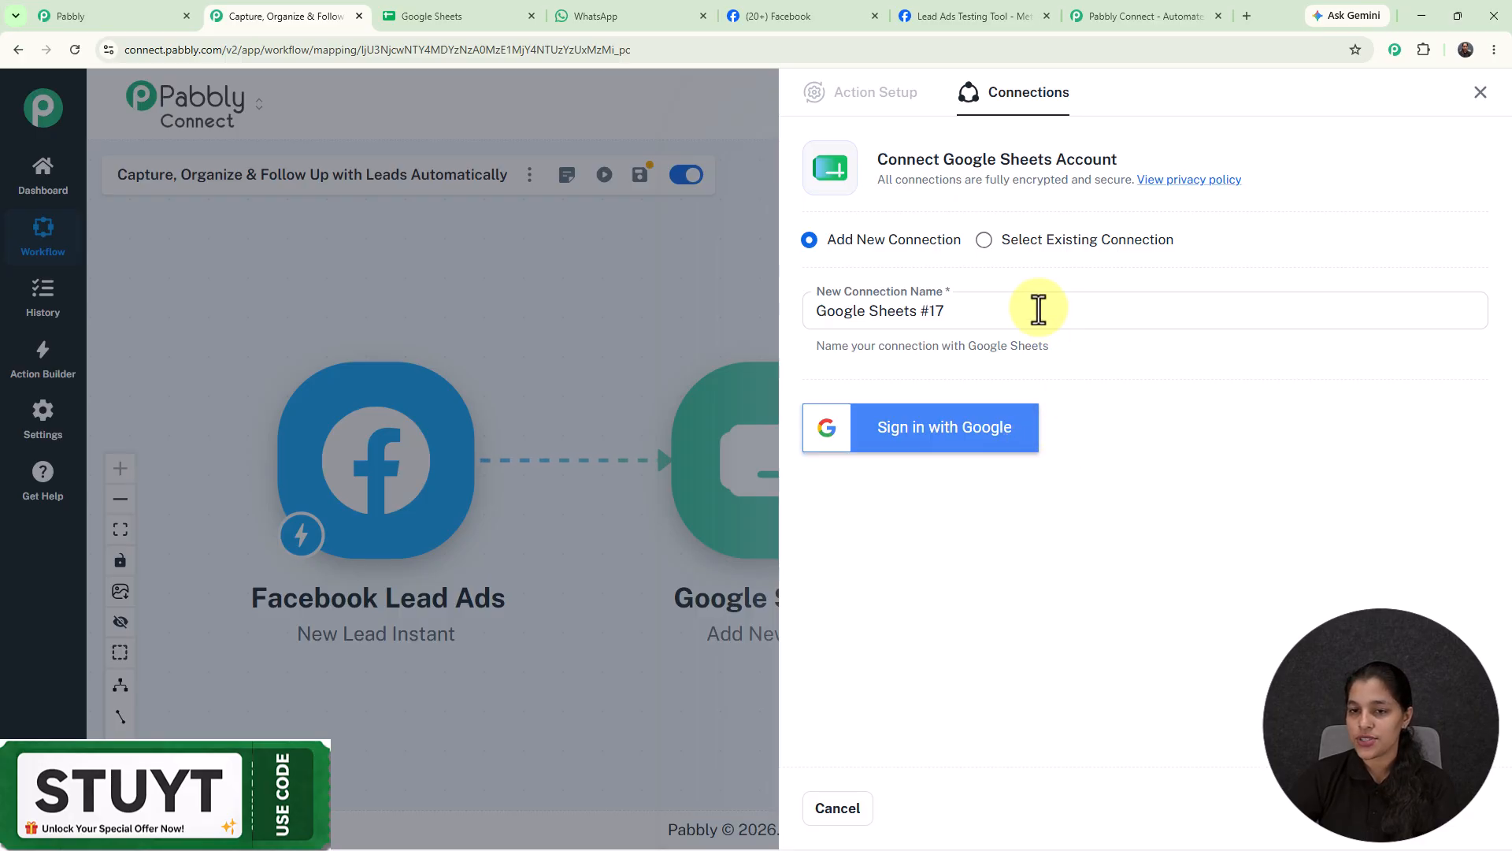
left_click(984, 240)
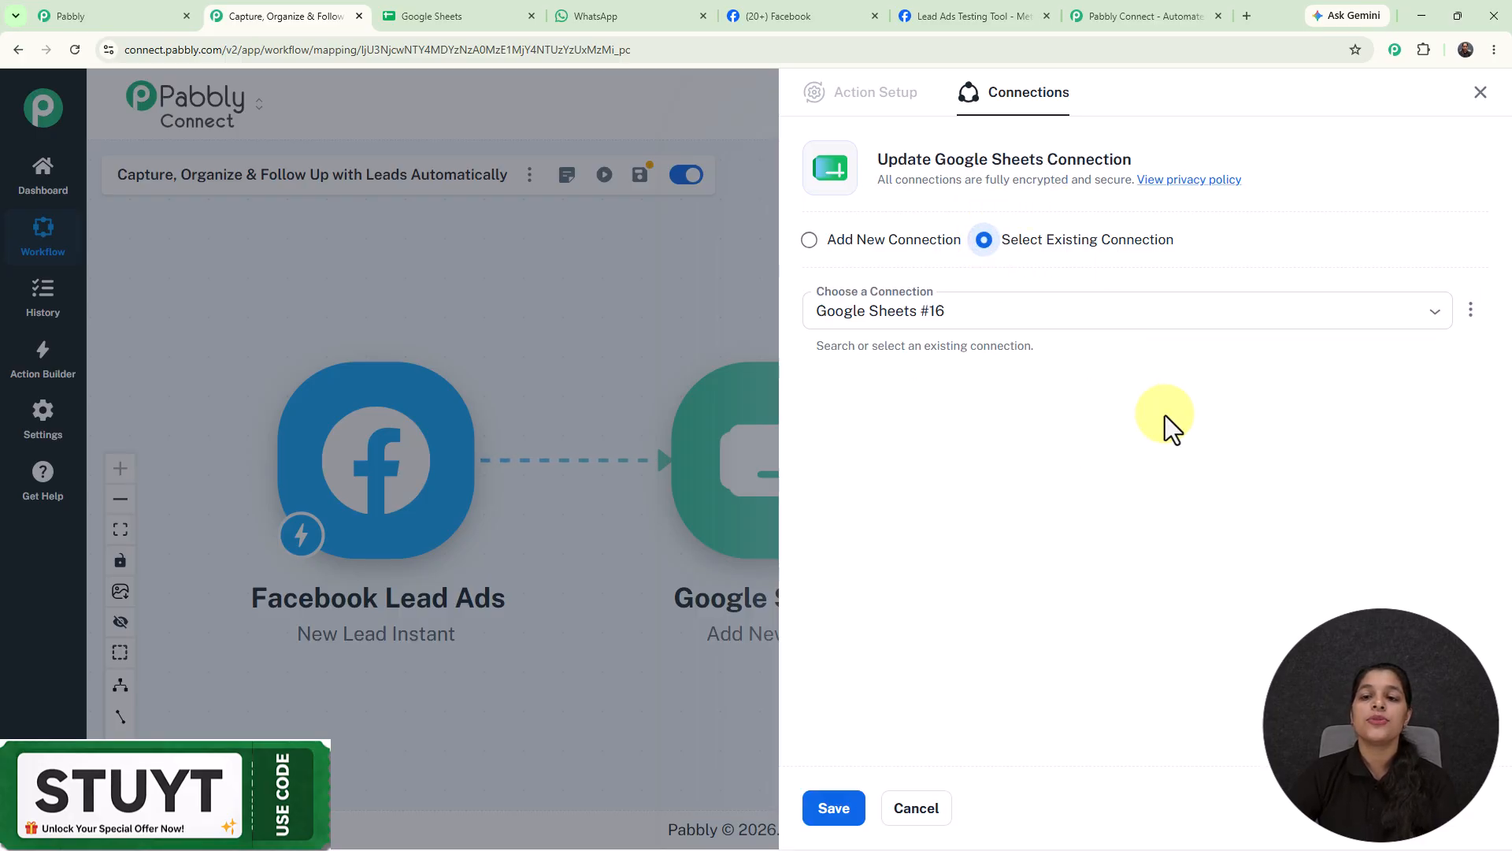
left_click(835, 809)
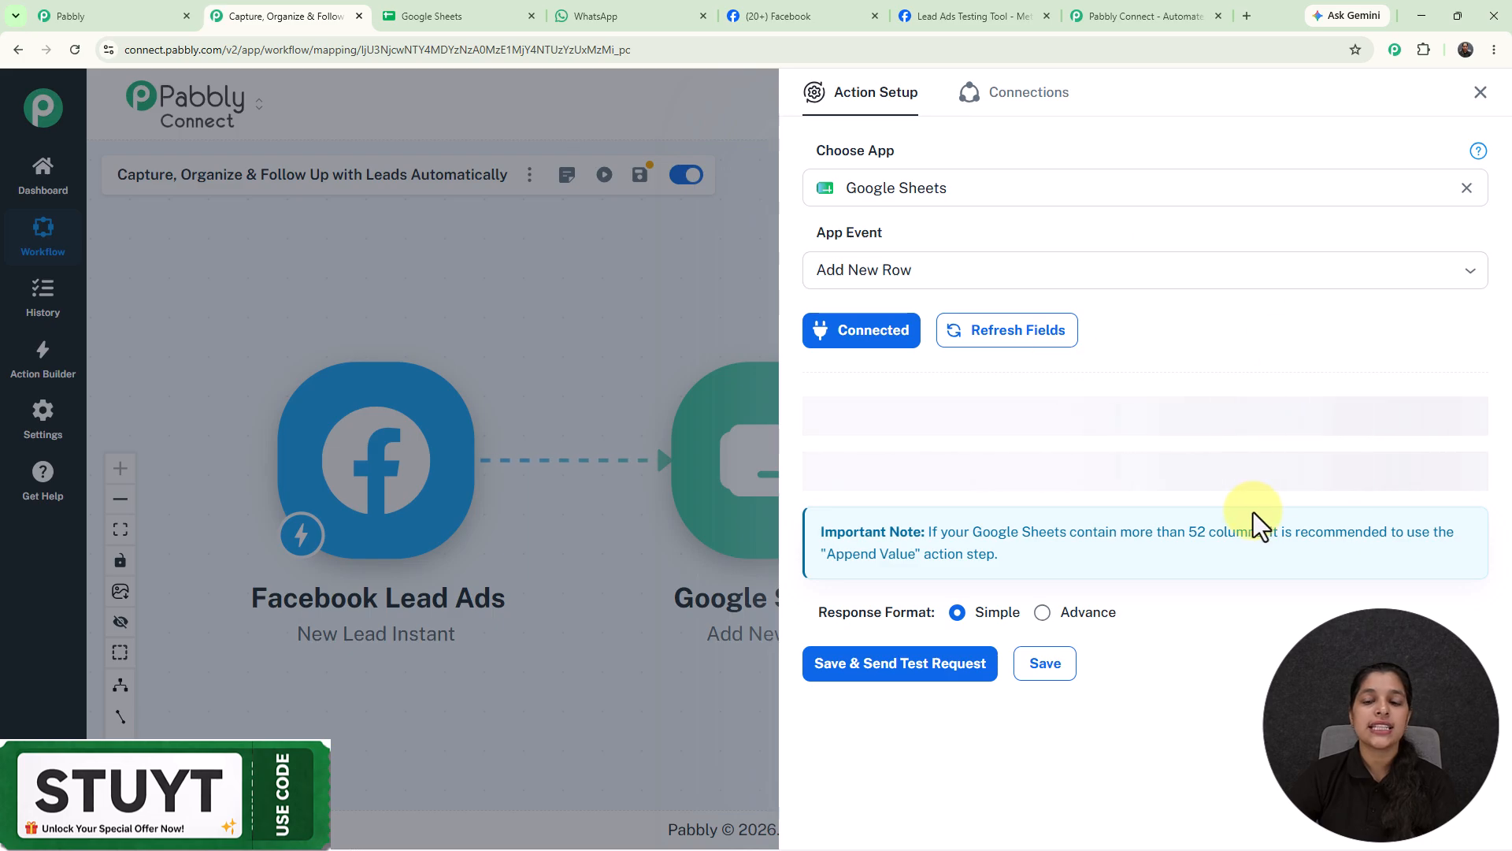
Step: Choose the Facebook leads spreadsheet as the target for the new row
left_click(1418, 438)
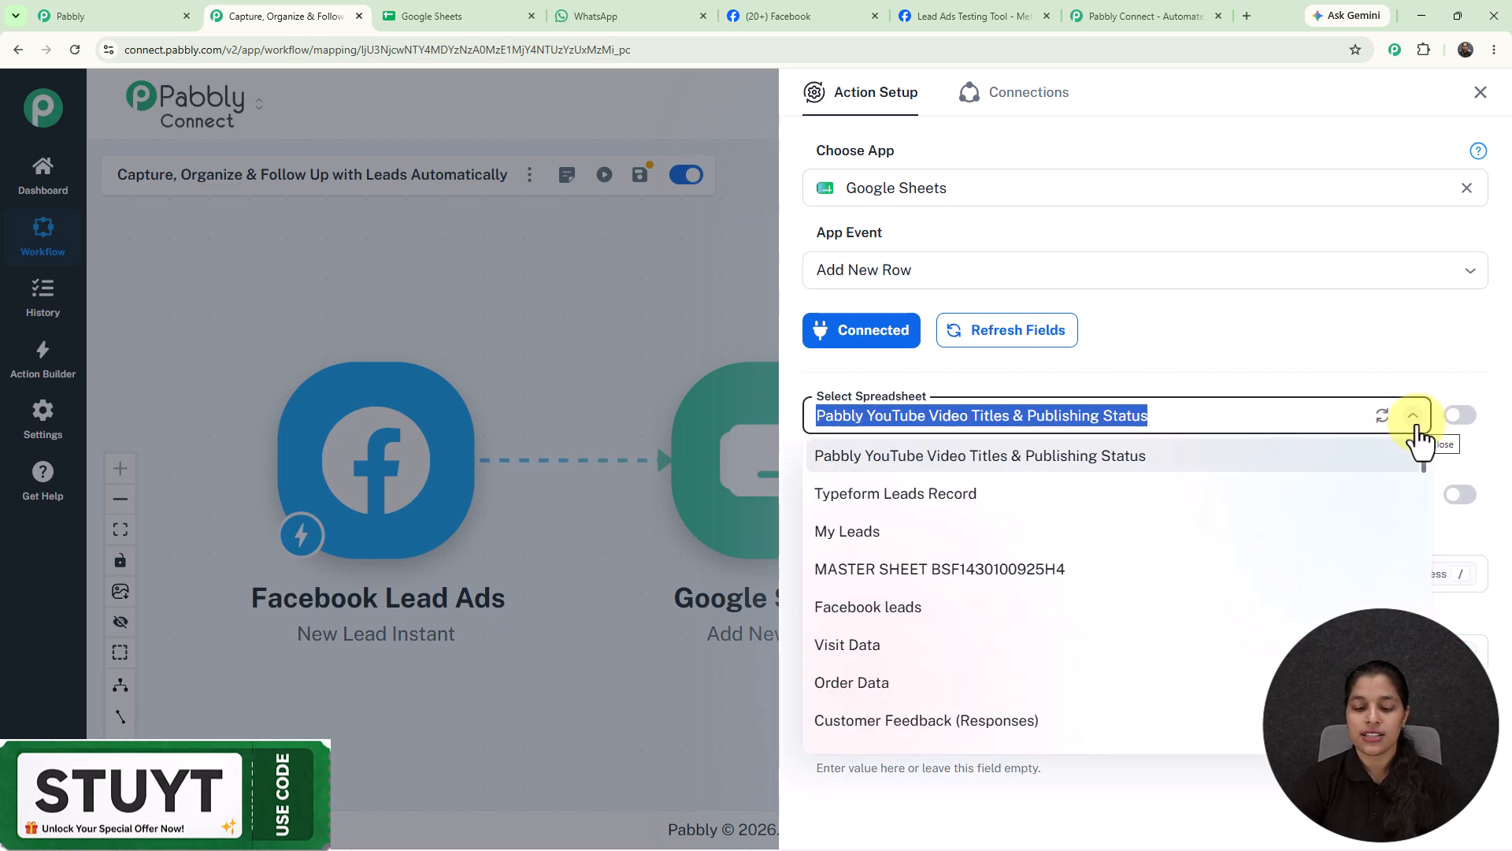
key("BackSpace")
type("fac")
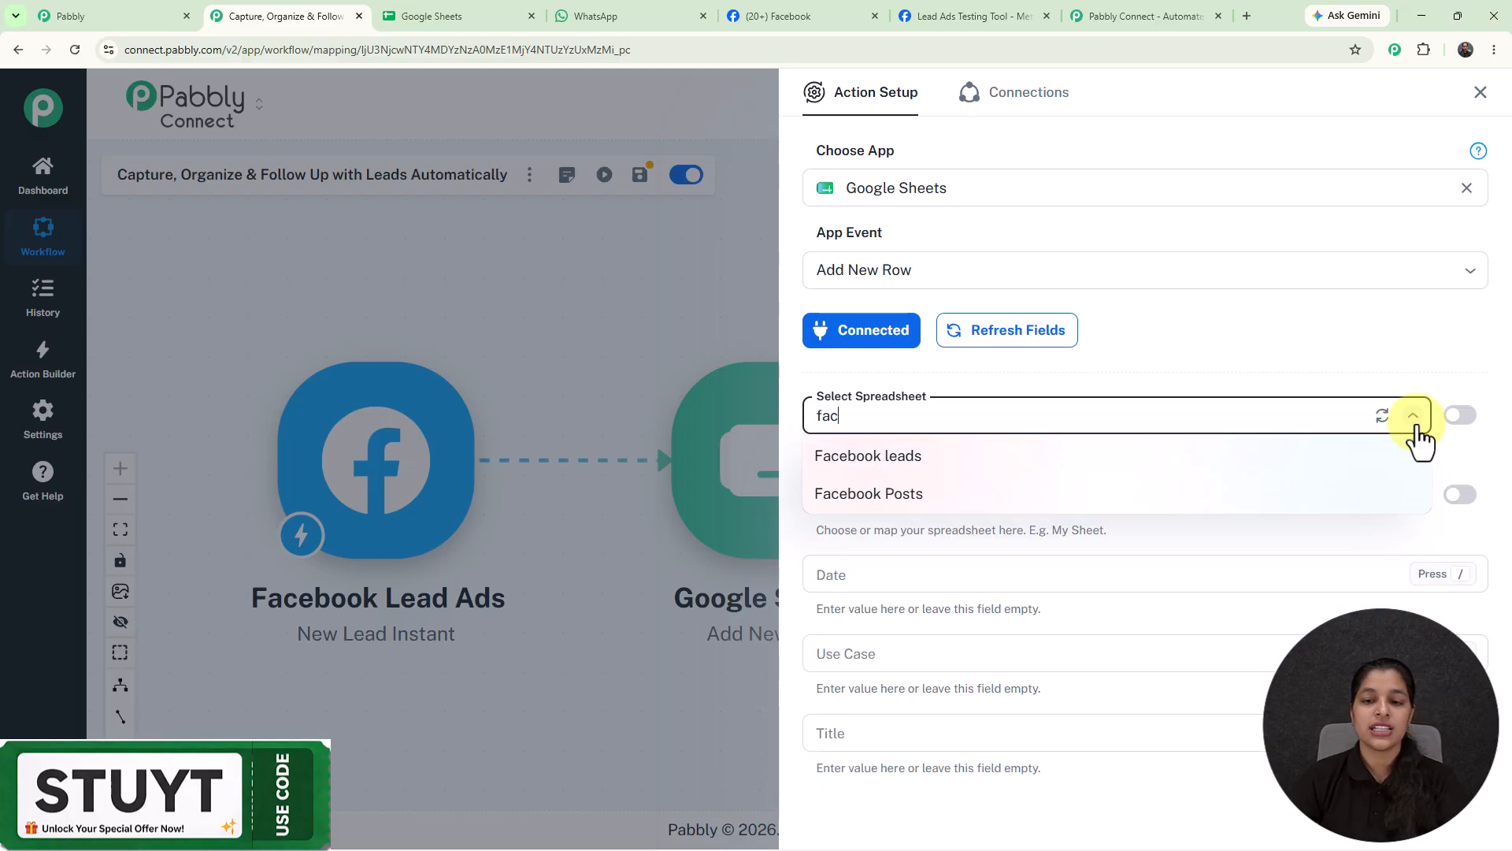
left_click(949, 464)
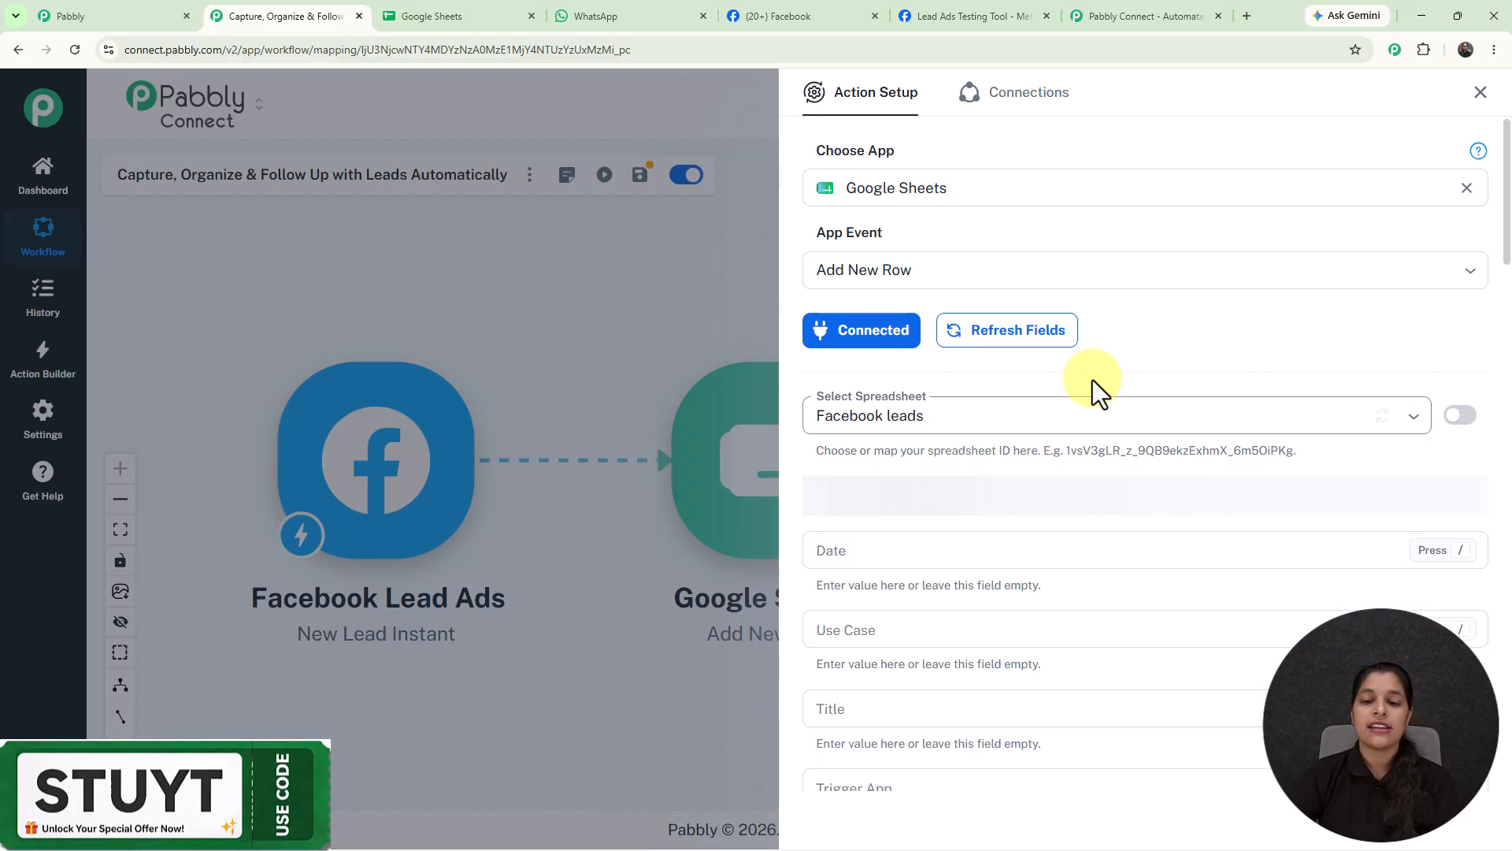
scroll(1093, 380, "down", 4)
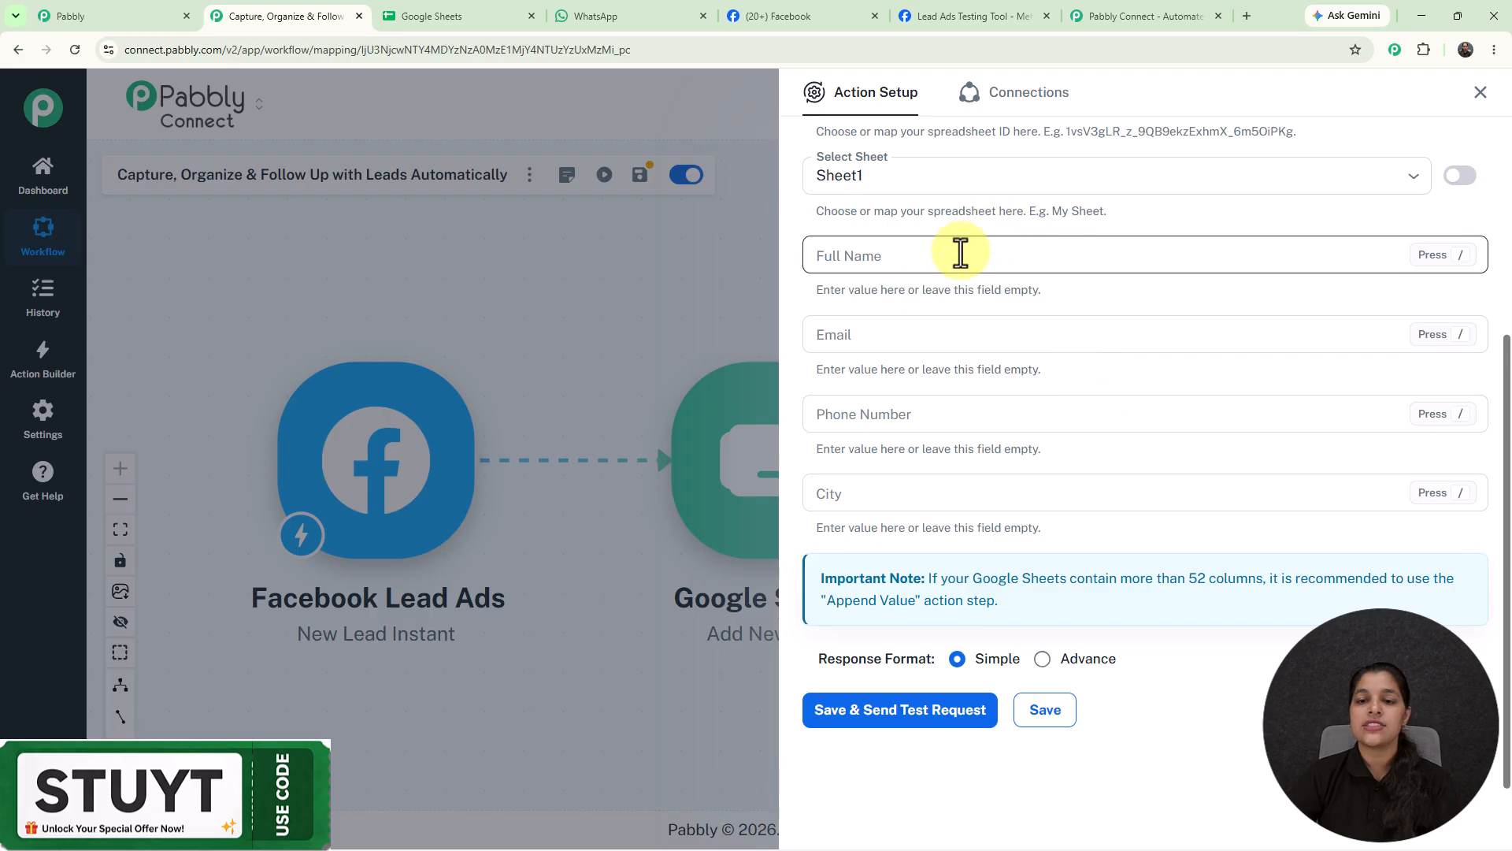
Step: Map the lead's first_name and last_name from the Facebook Lead Ads step into the Full Name field
left_click(1078, 262)
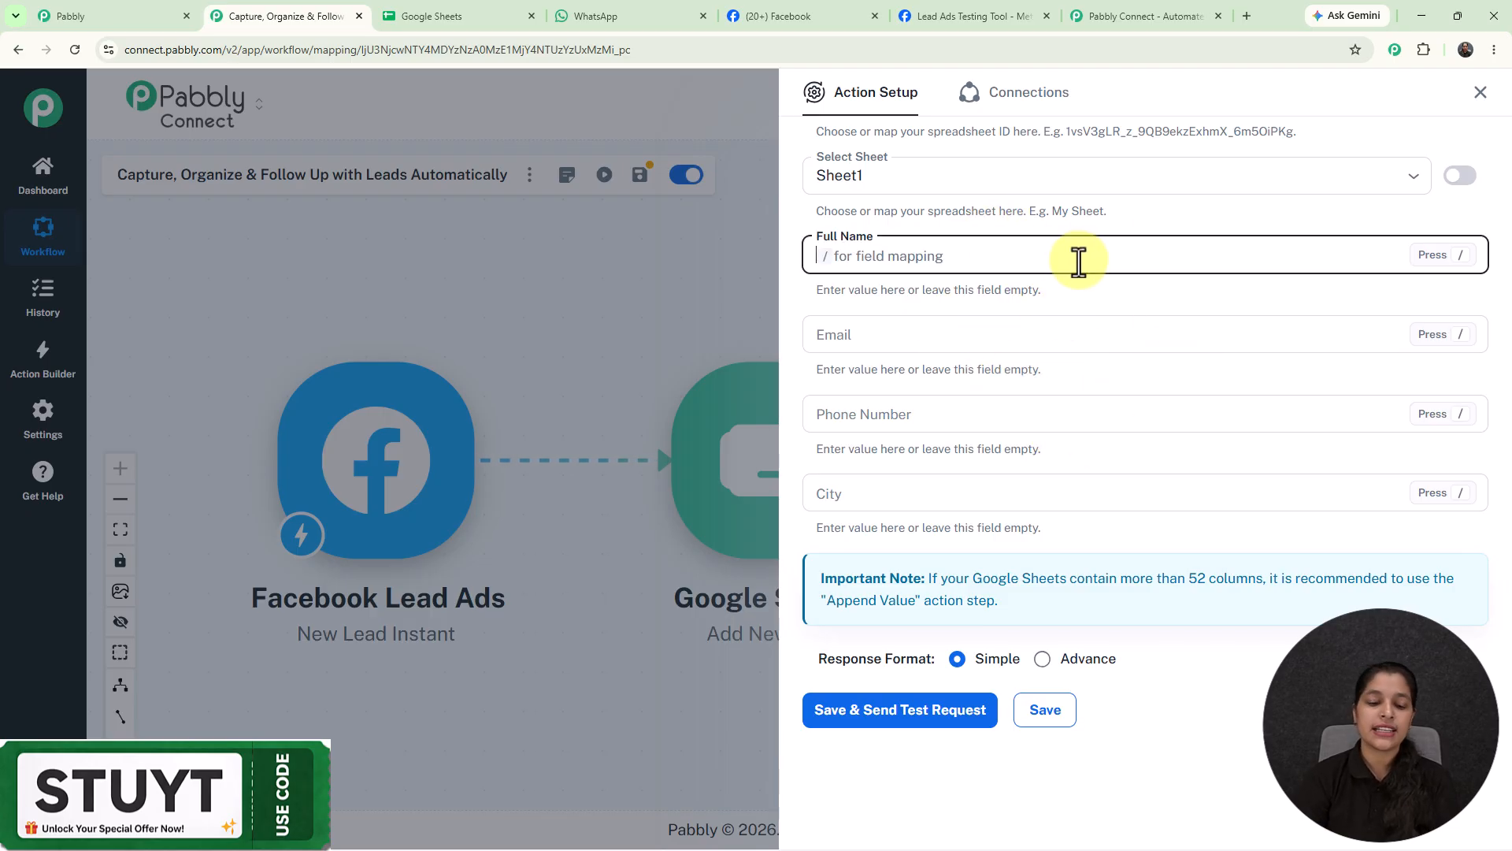
type("yf")
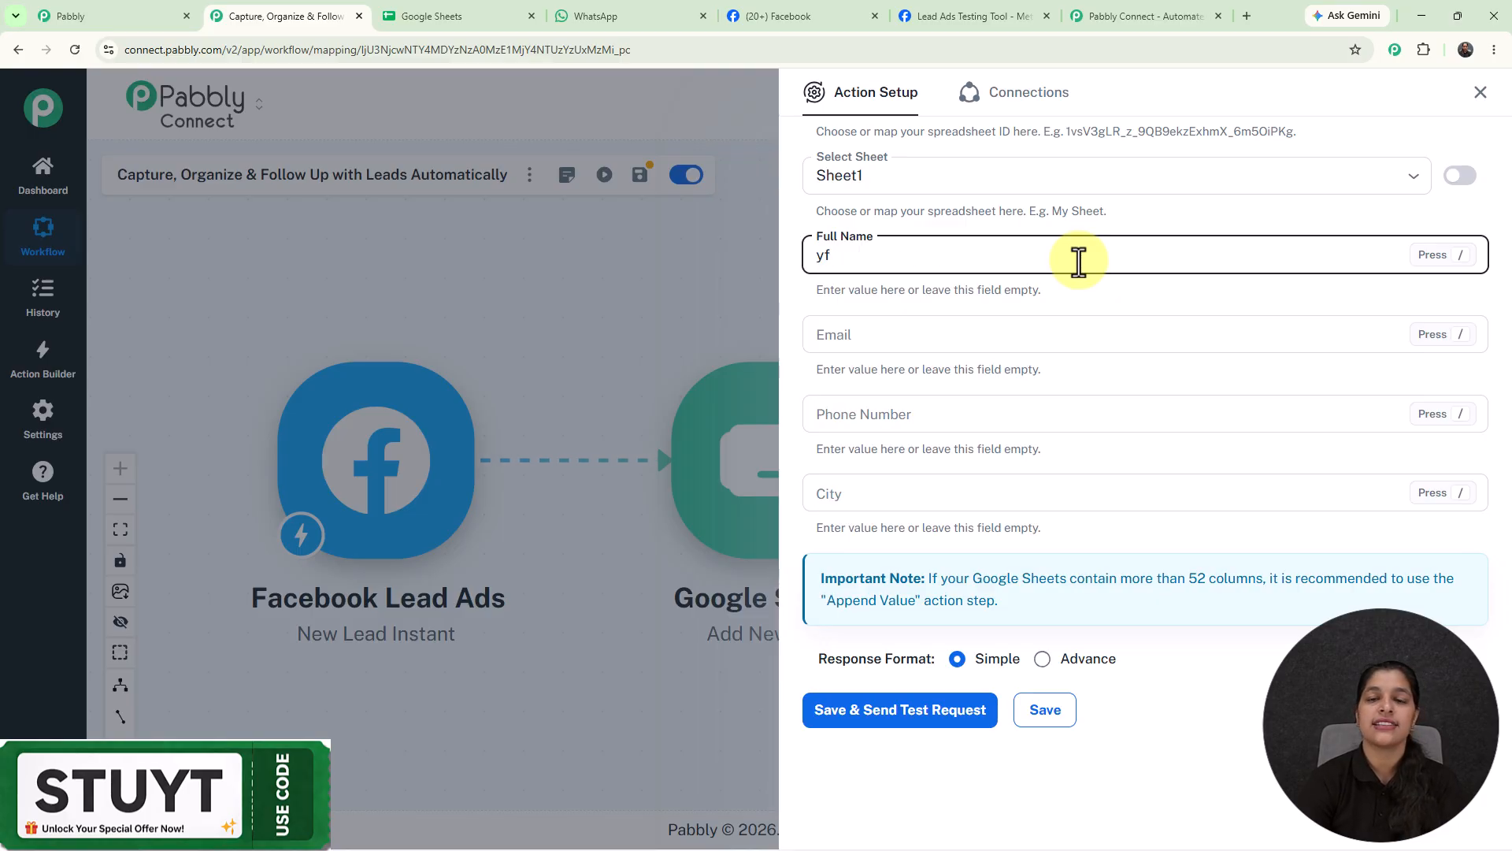
key("BackSpace")
key("BackSpace")
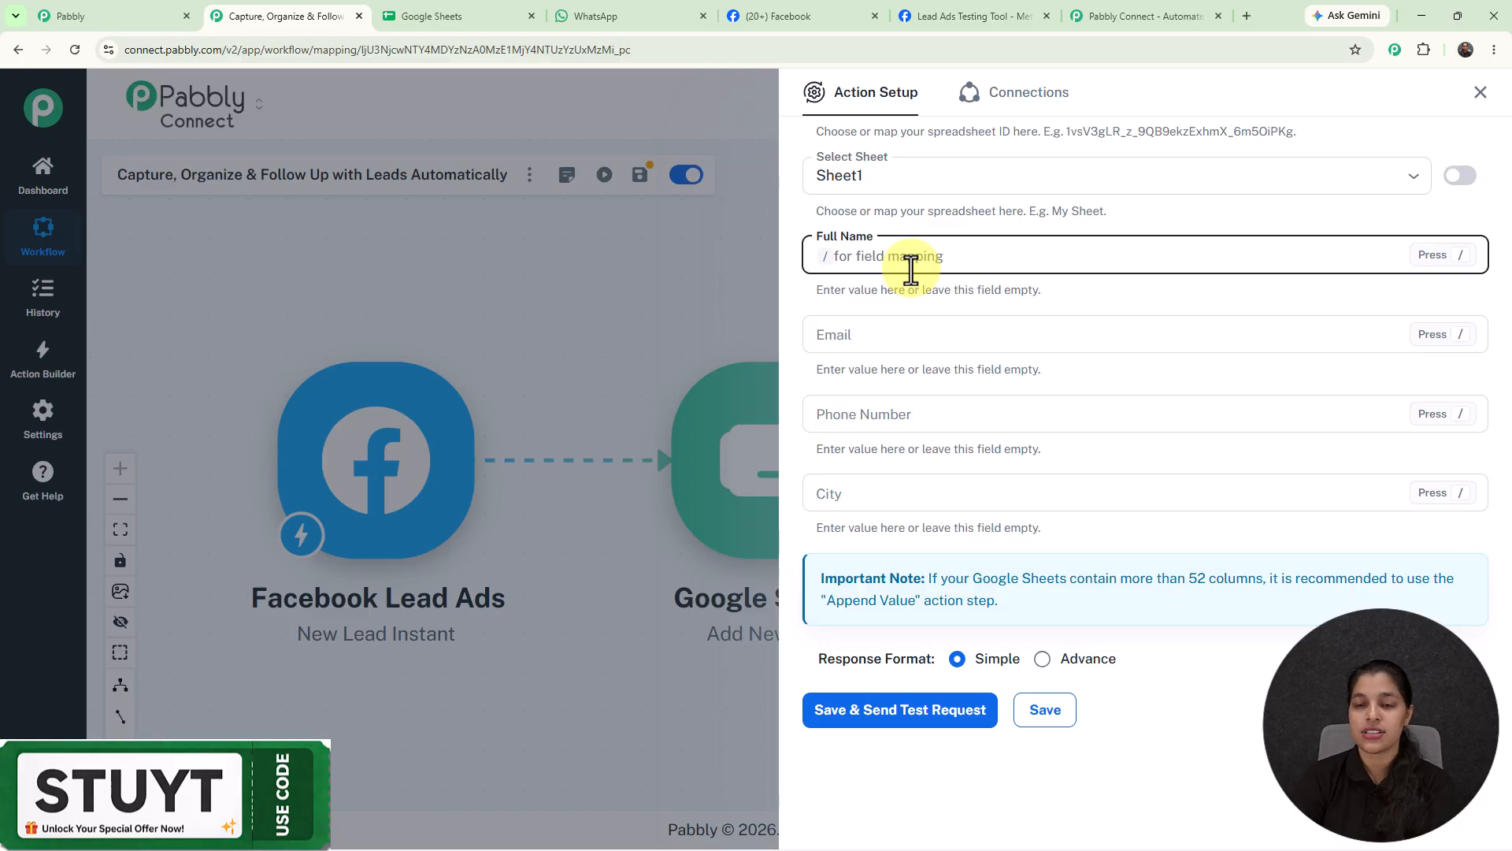
type("/")
left_click(895, 367)
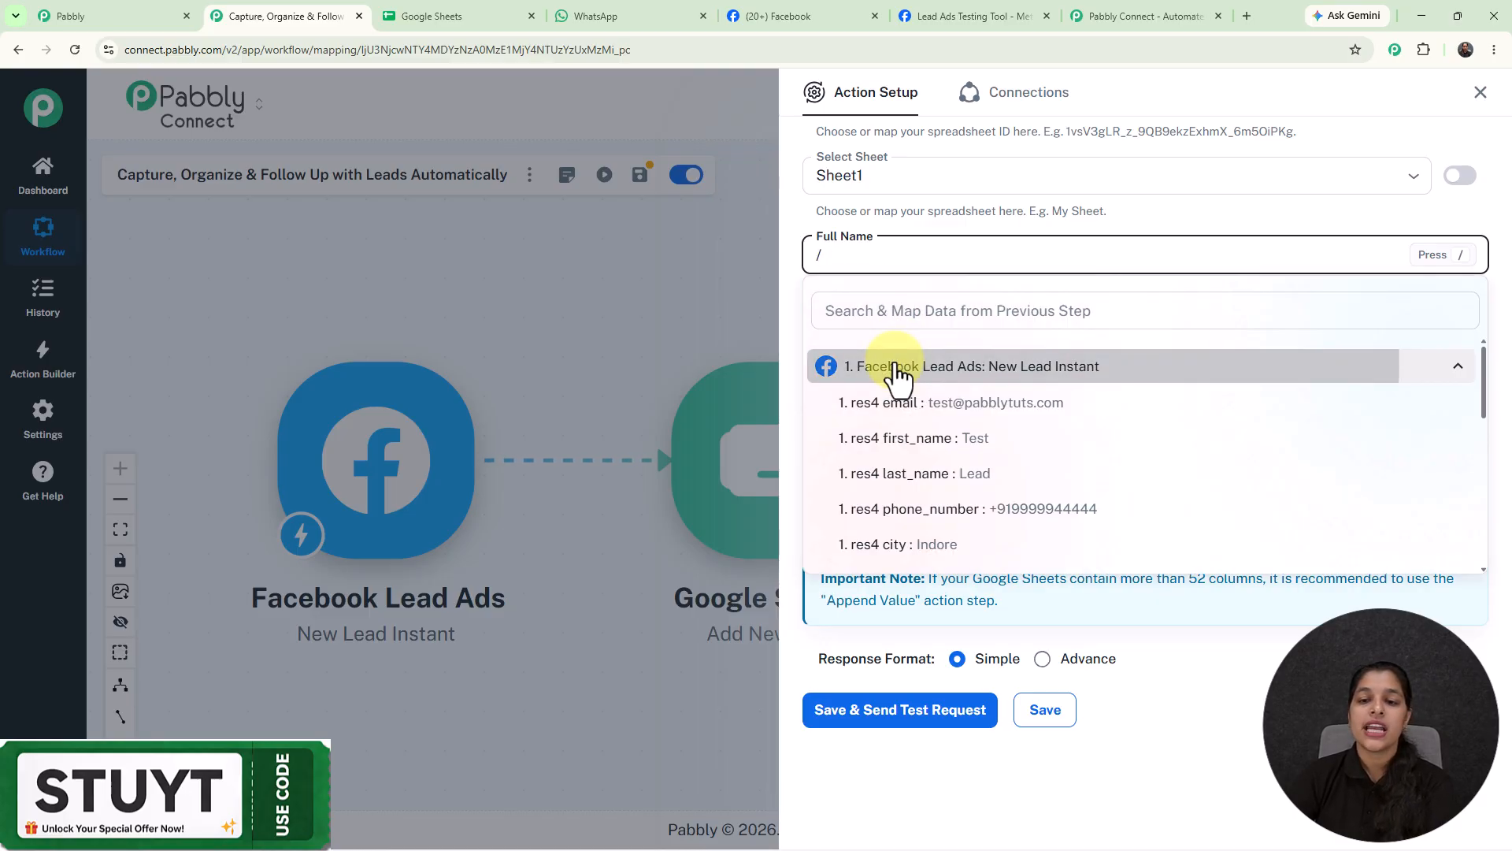
left_click(928, 445)
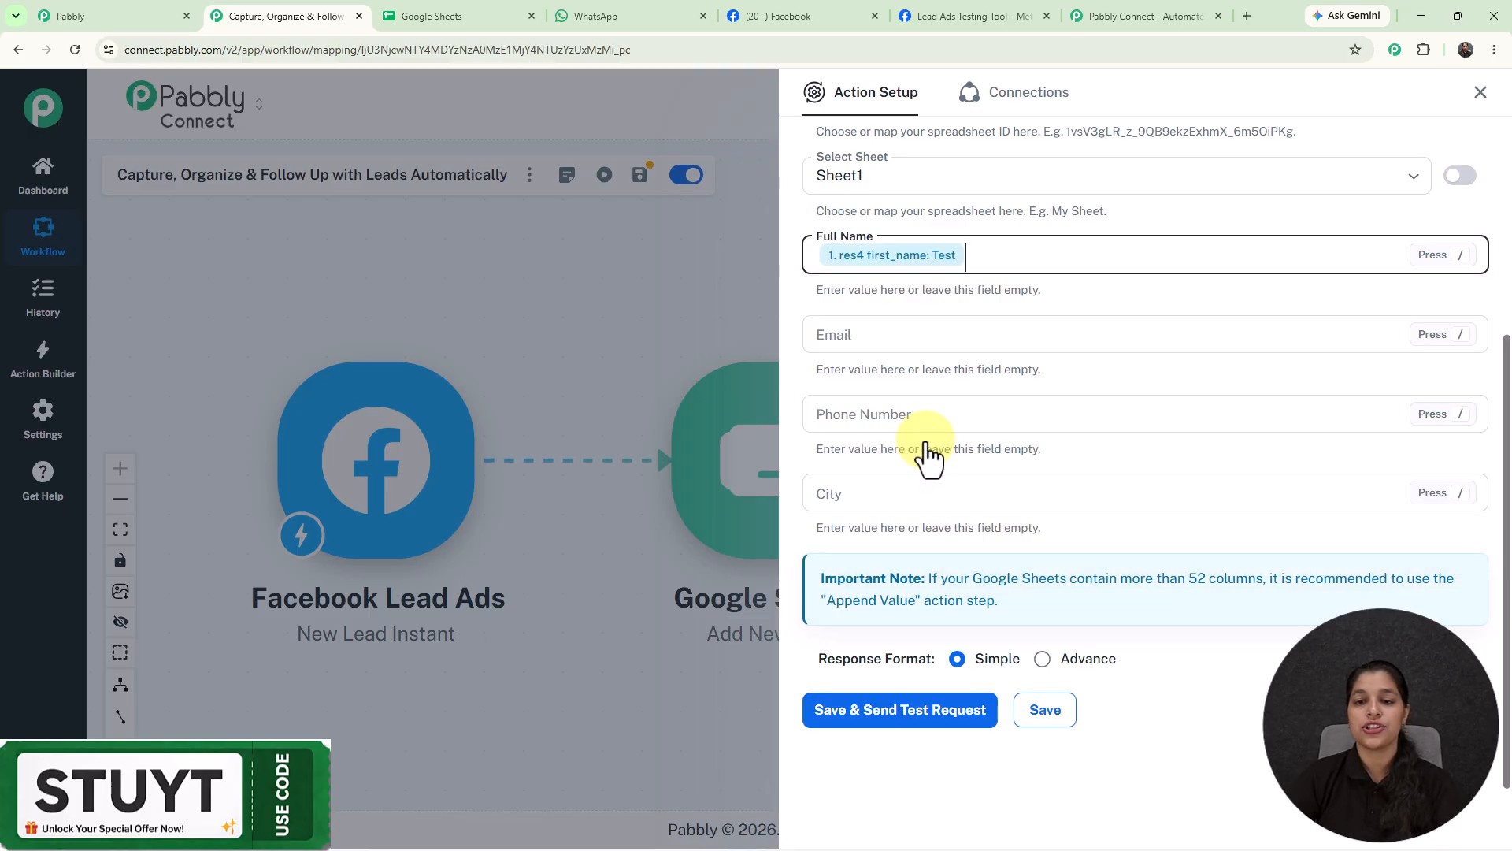
type("/")
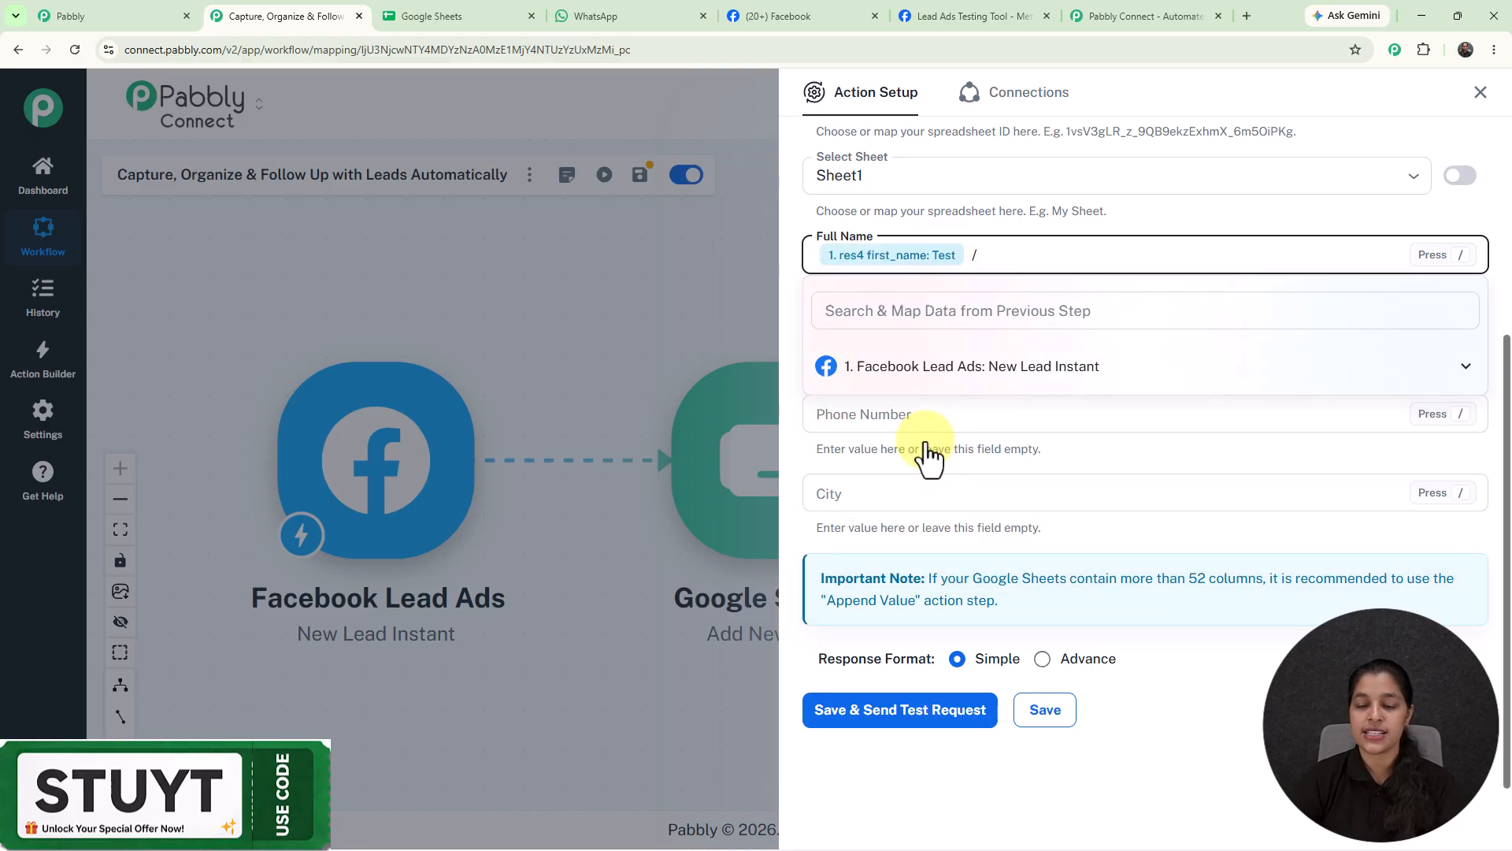
left_click(957, 374)
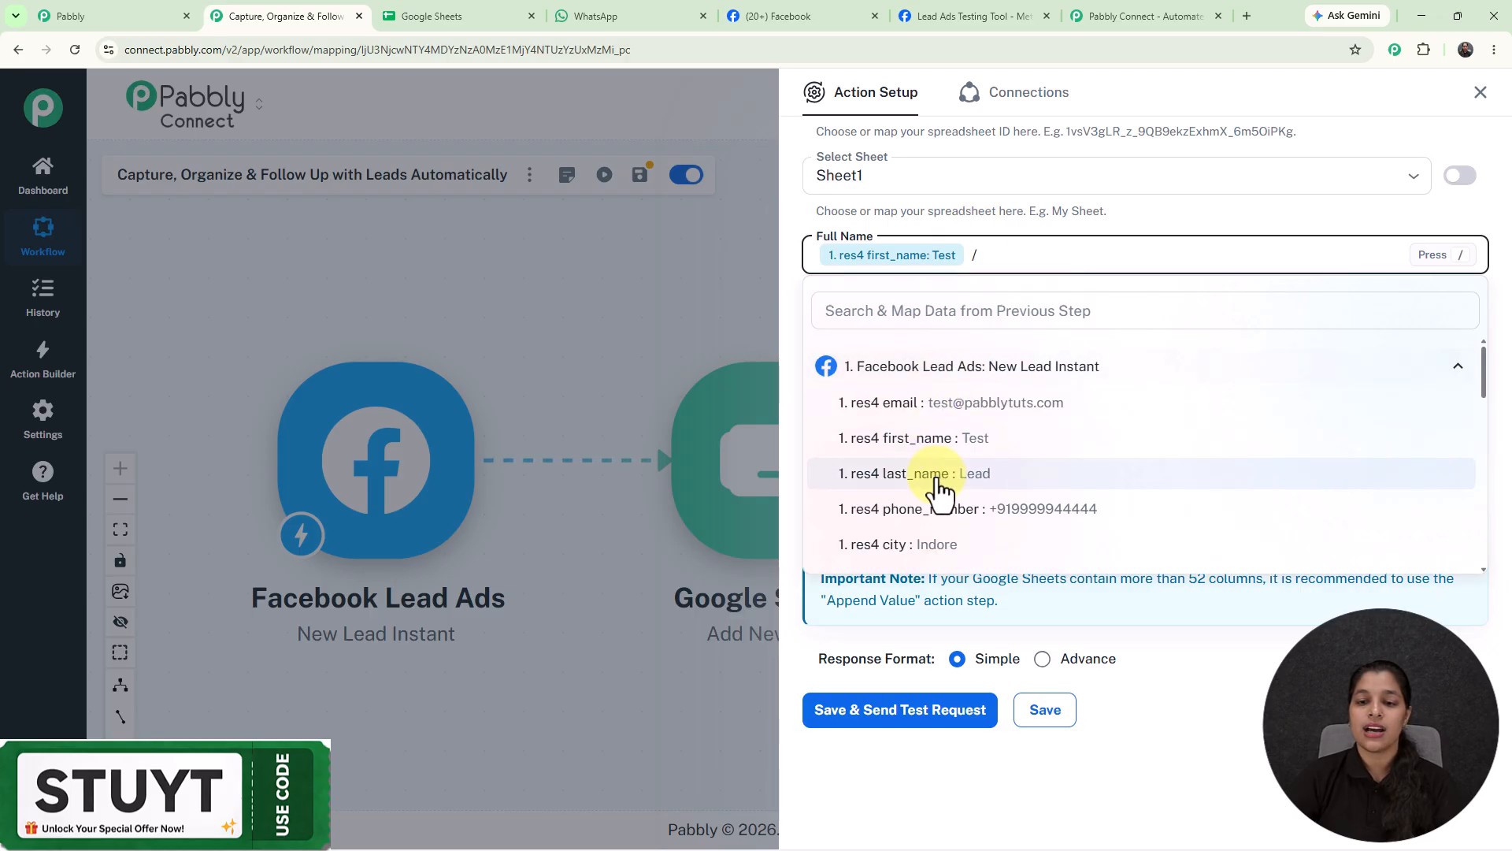
left_click(937, 477)
Step: Map the lead's email, phone number and city from the Facebook Lead Ads step into their matching fields
left_click(925, 335)
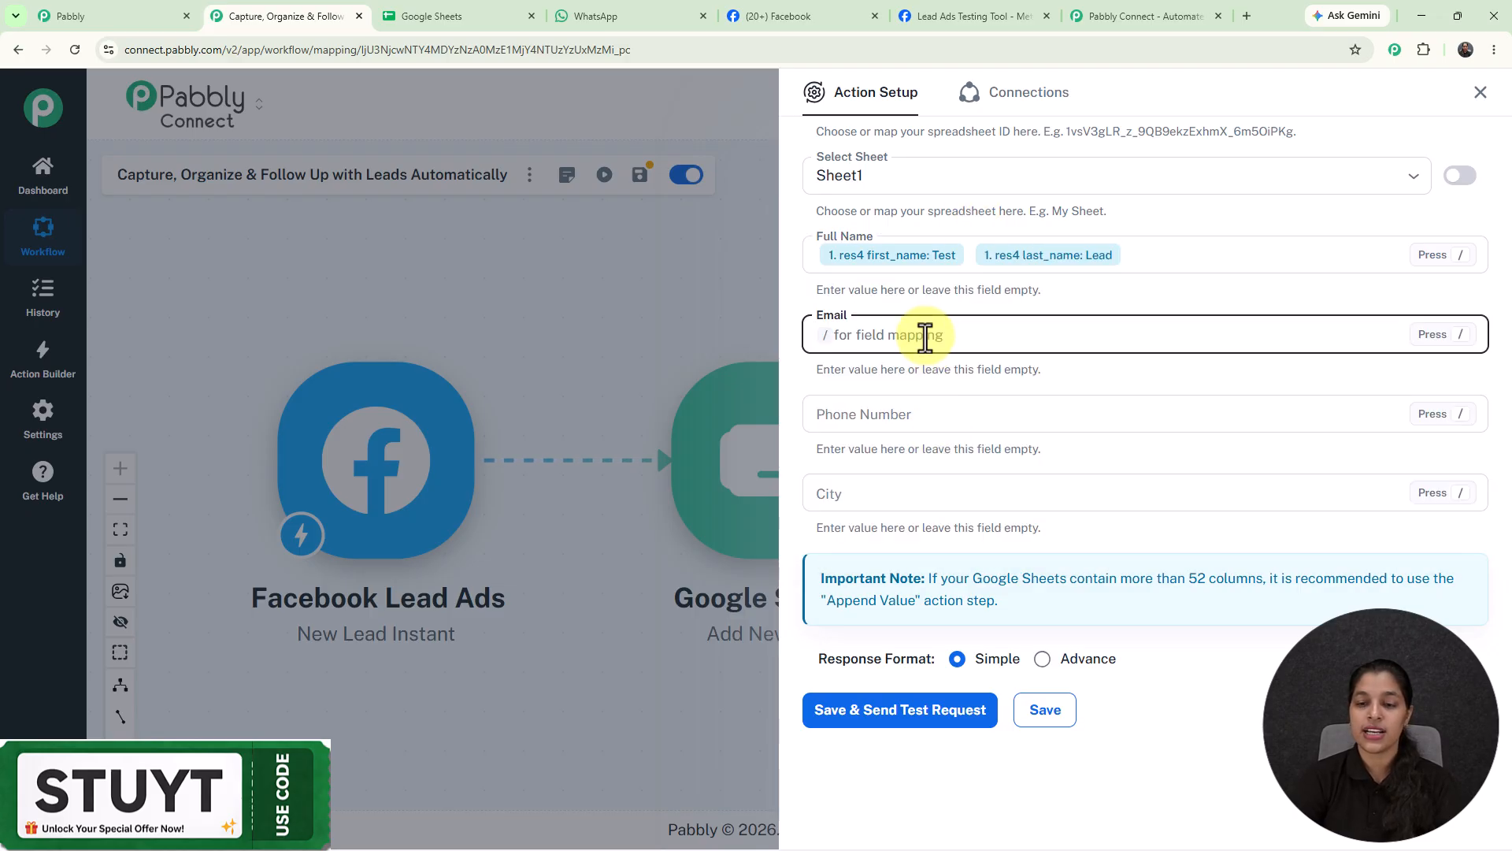
type("/")
left_click(920, 450)
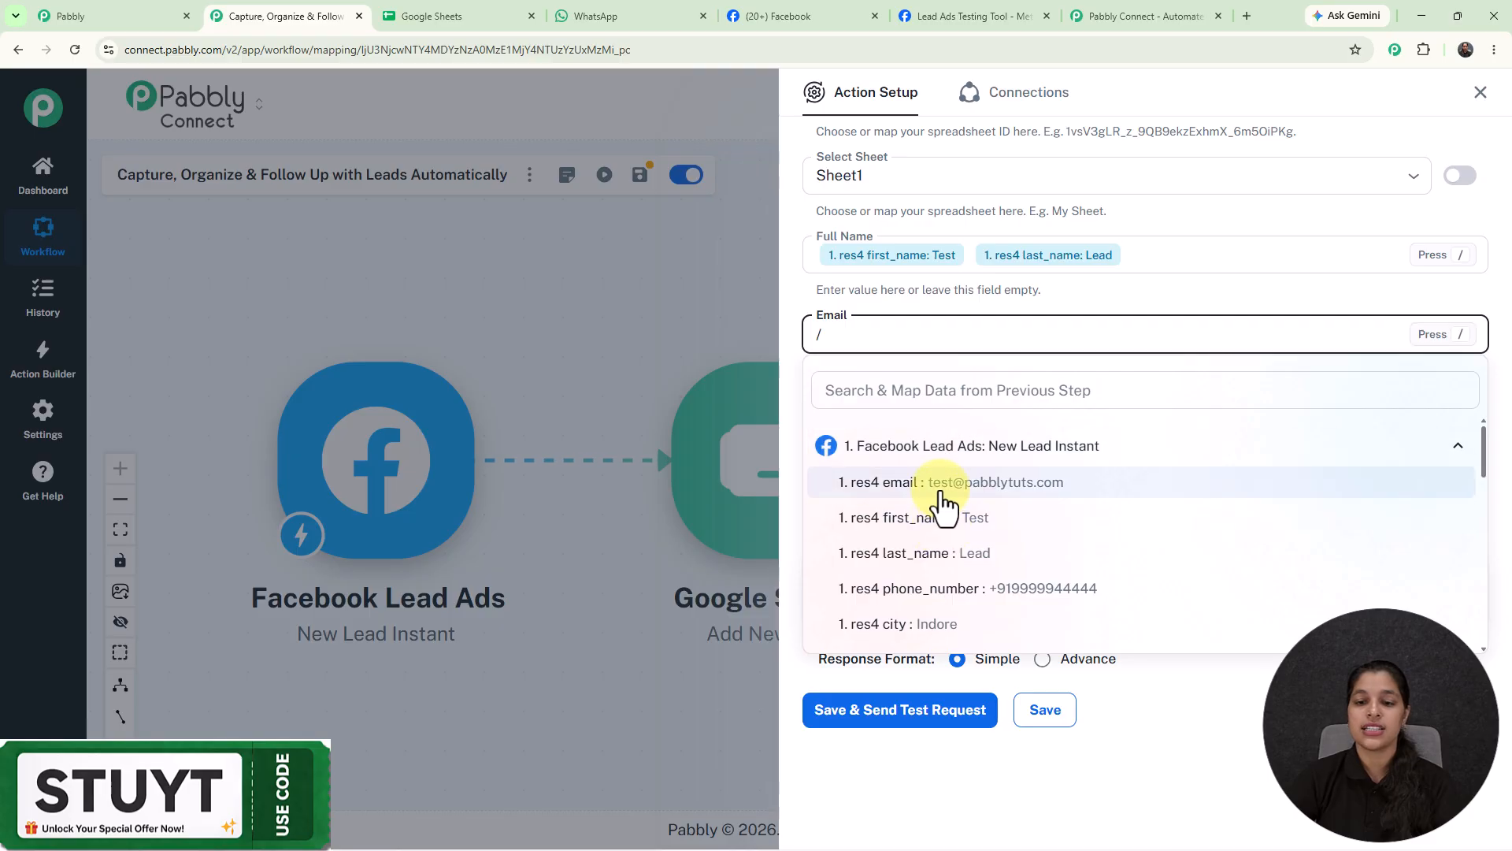
left_click(941, 484)
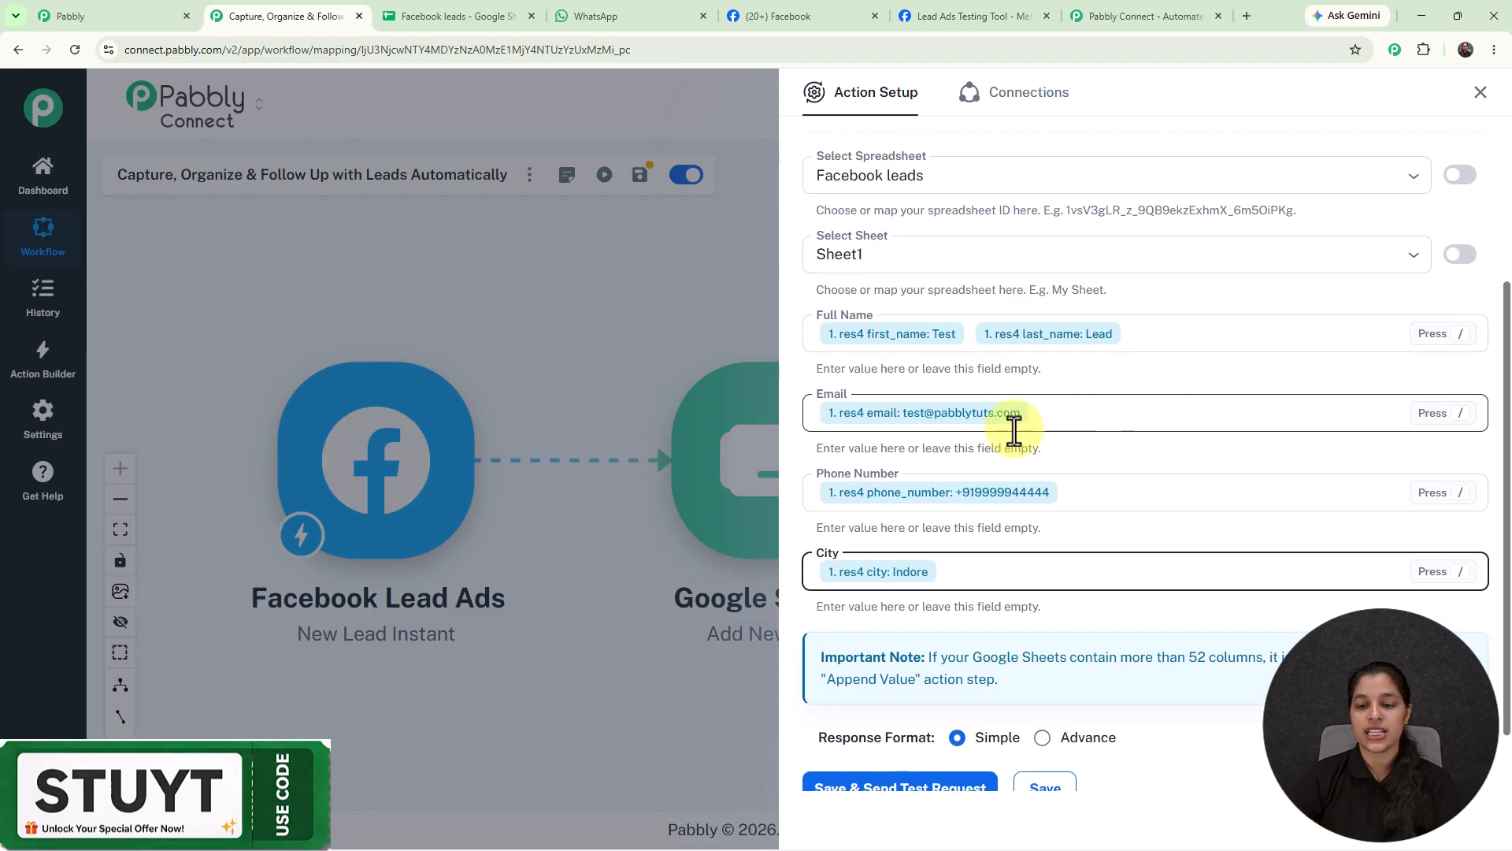
Step: Save the Google Sheets action with a test request and view the received response
scroll(1024, 481, "down", 1)
left_click(941, 715)
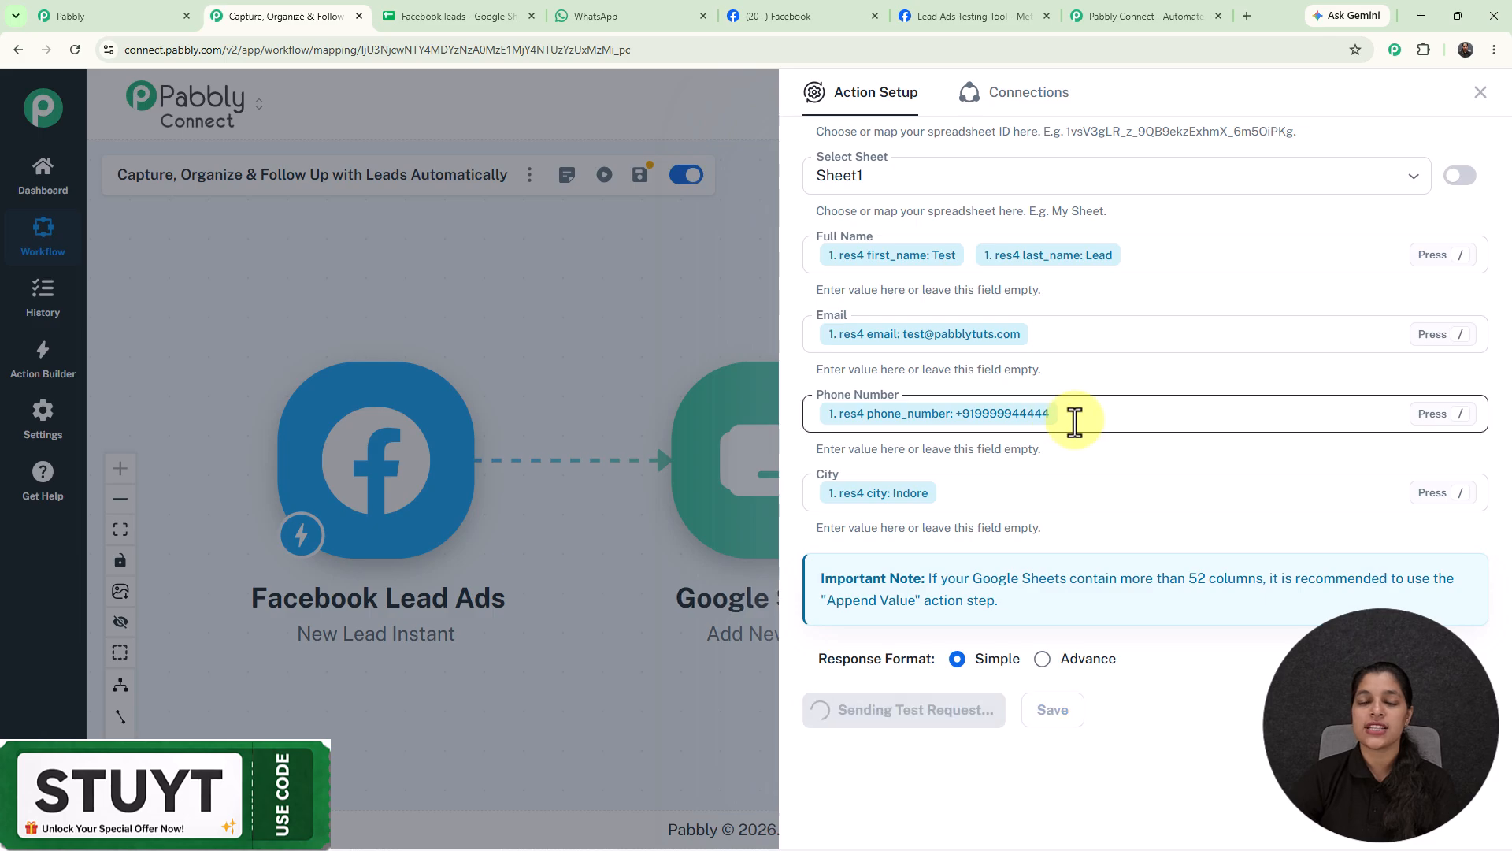
scroll(1075, 421, "down", 3)
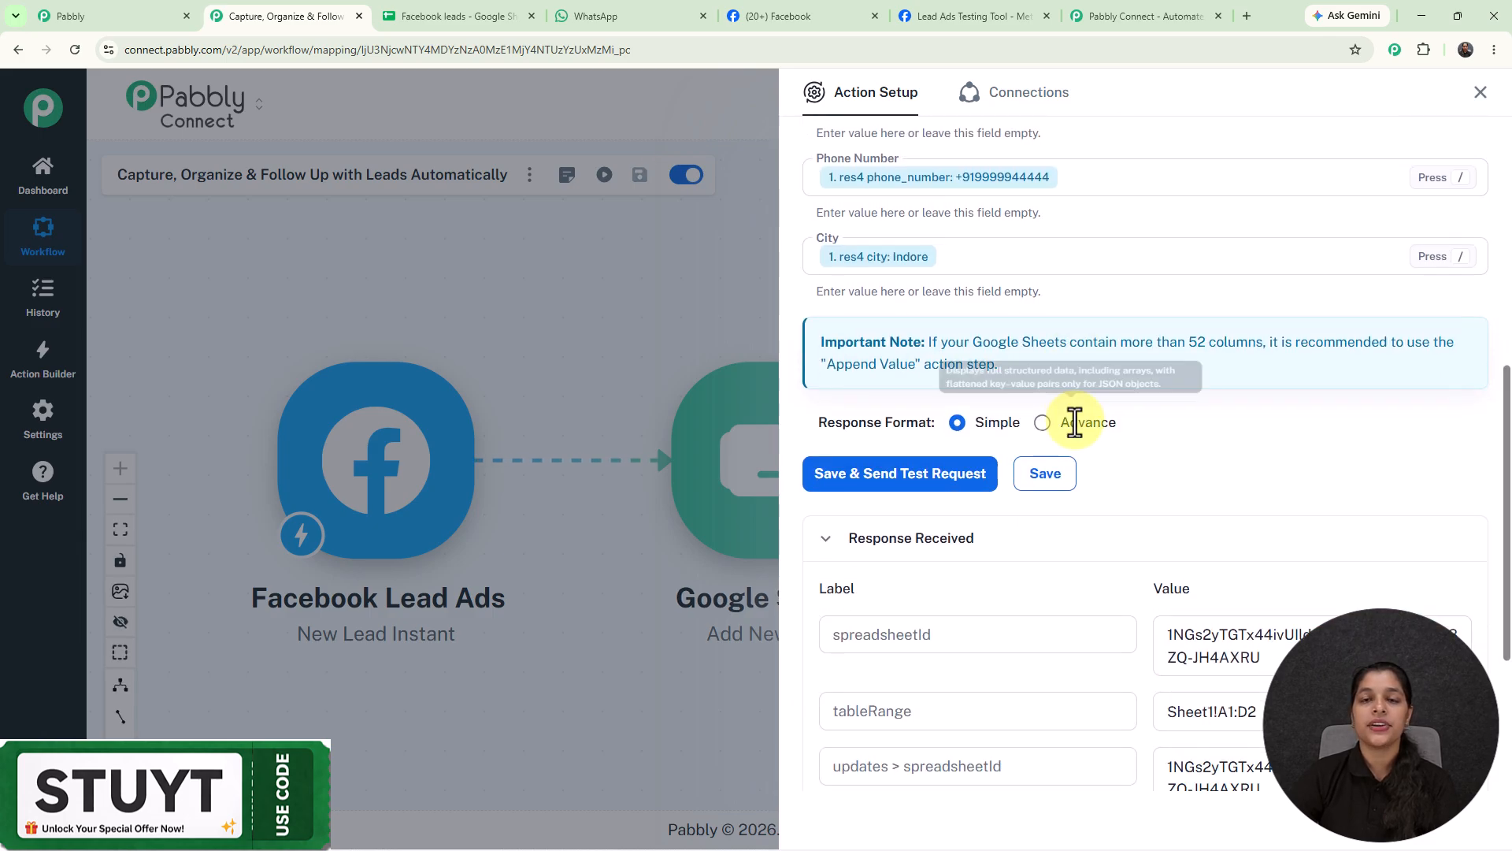
Step: Check the Facebook leads spreadsheet for the new row, then return to the workflow and close the action setup
left_click(482, 10)
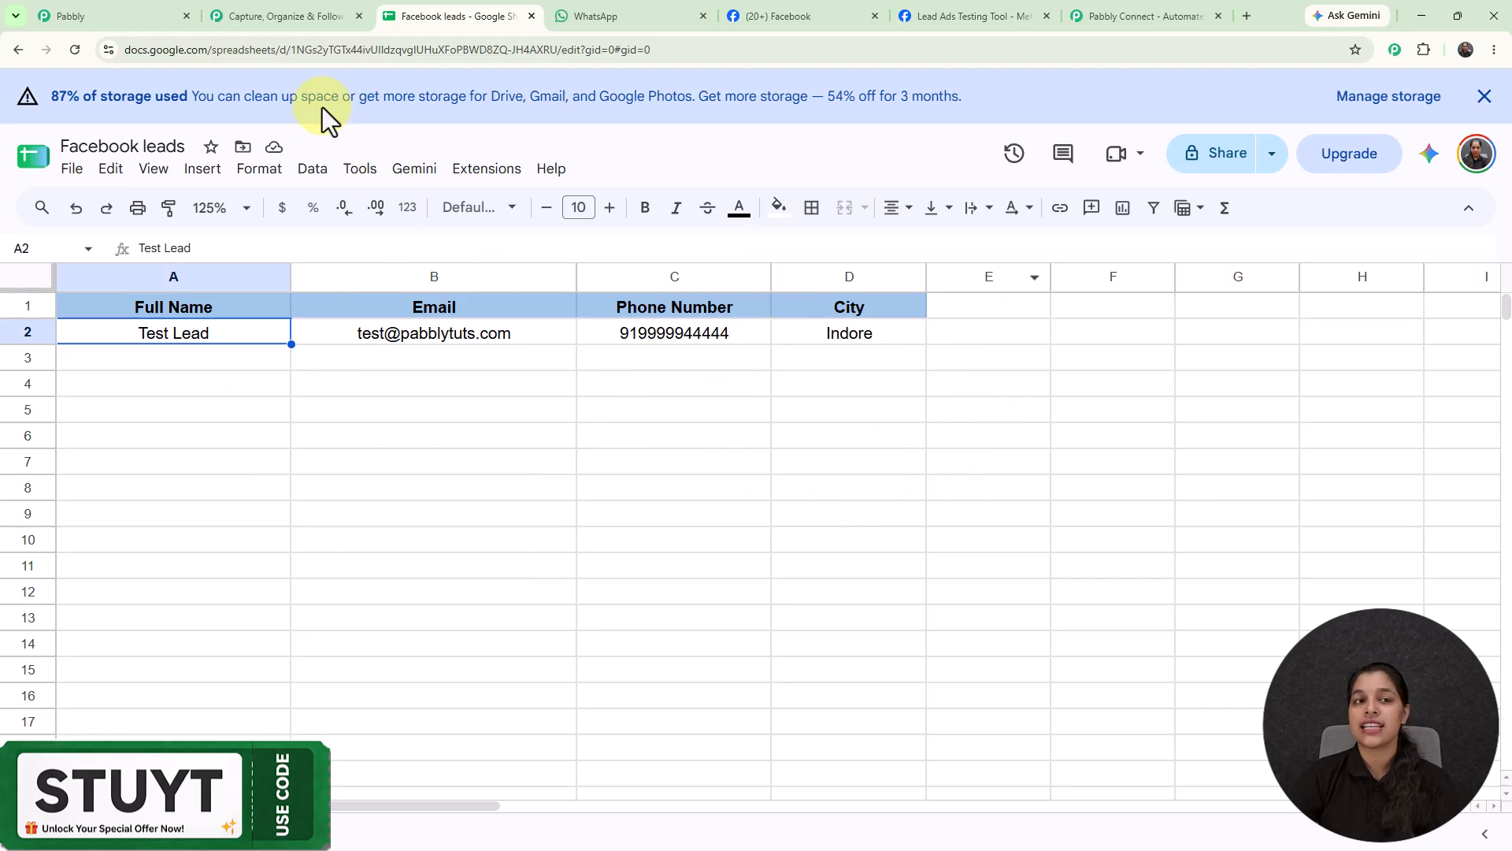
left_click(302, 17)
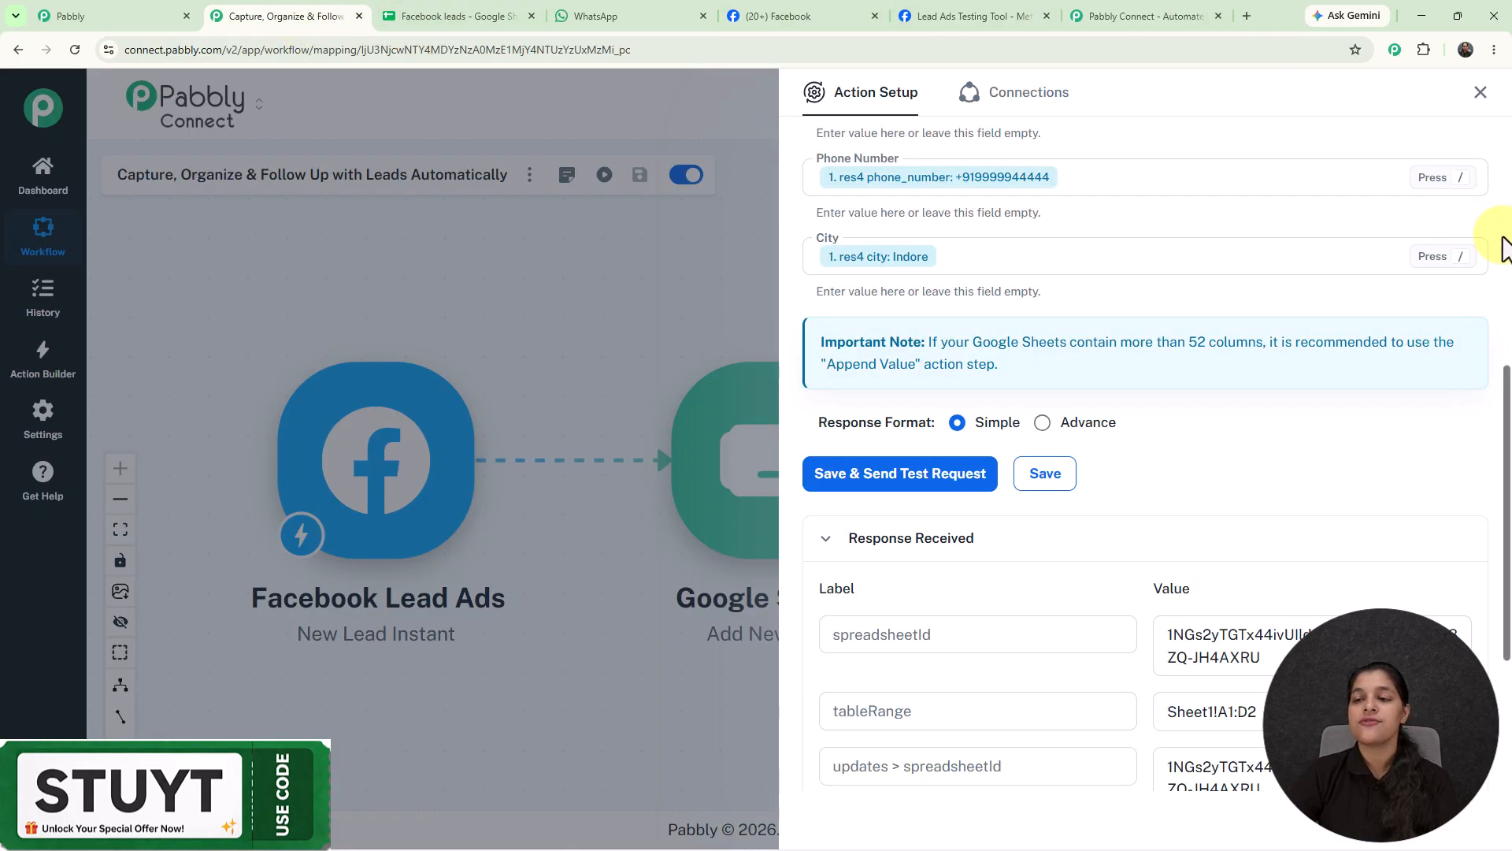
left_click(1481, 92)
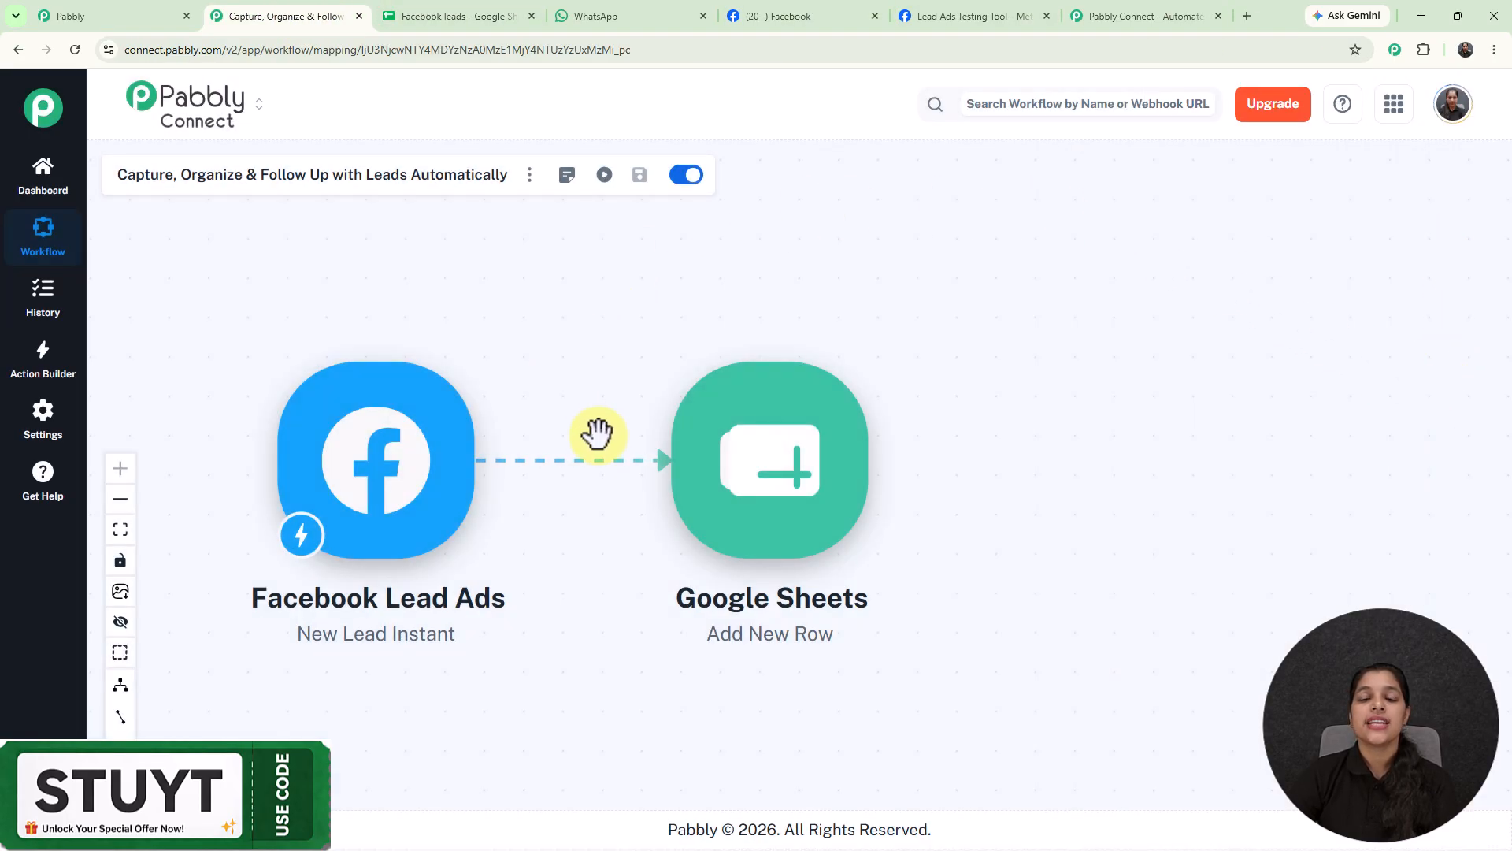
Step: Add a Pabbly Chatflow action after the Google Sheets step and select its app event
mouse_move(844, 473)
left_click(929, 175)
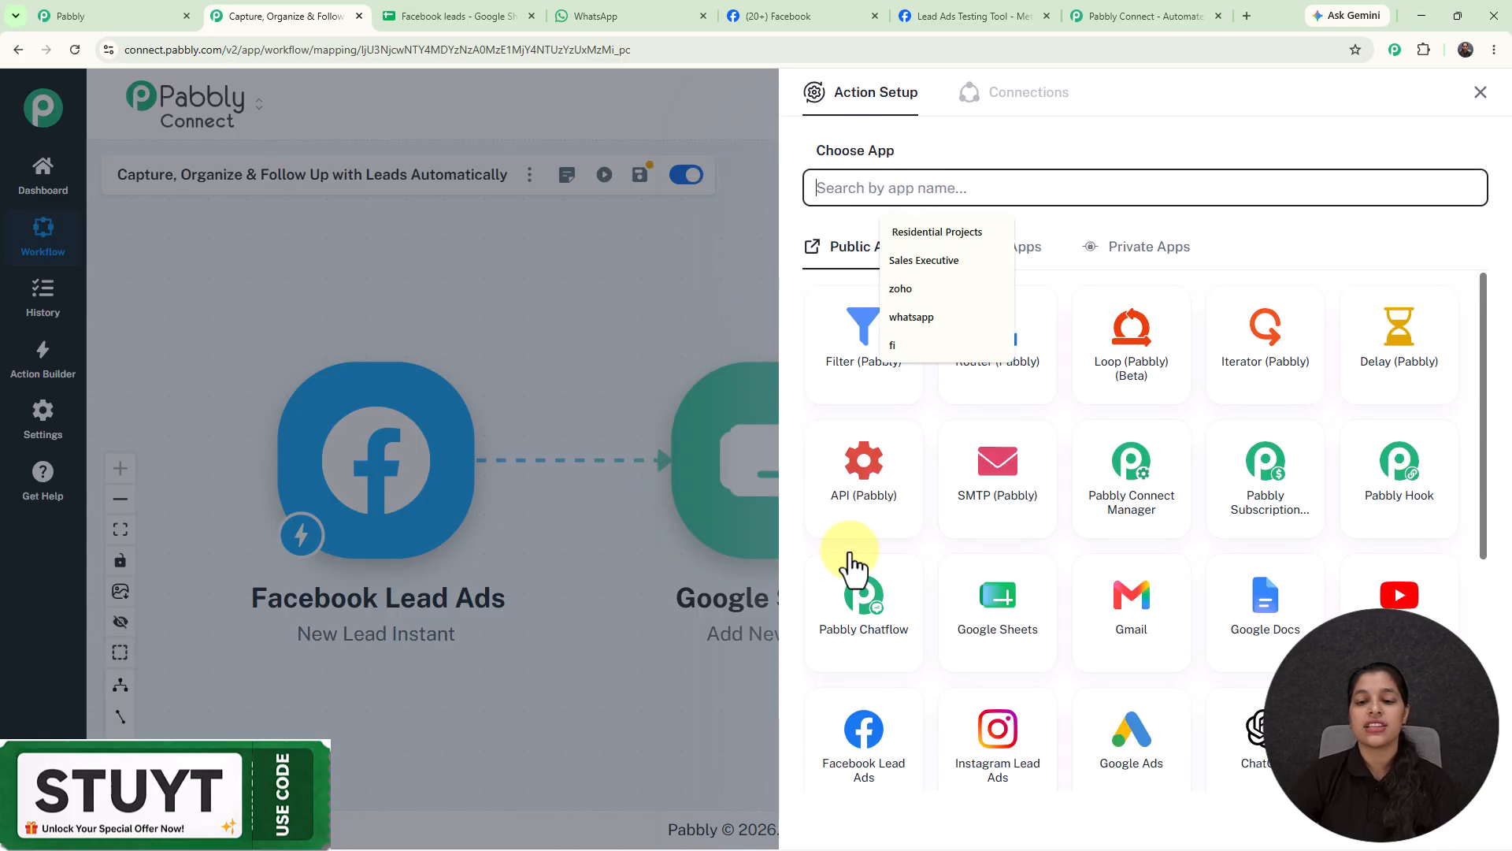
left_click(847, 618)
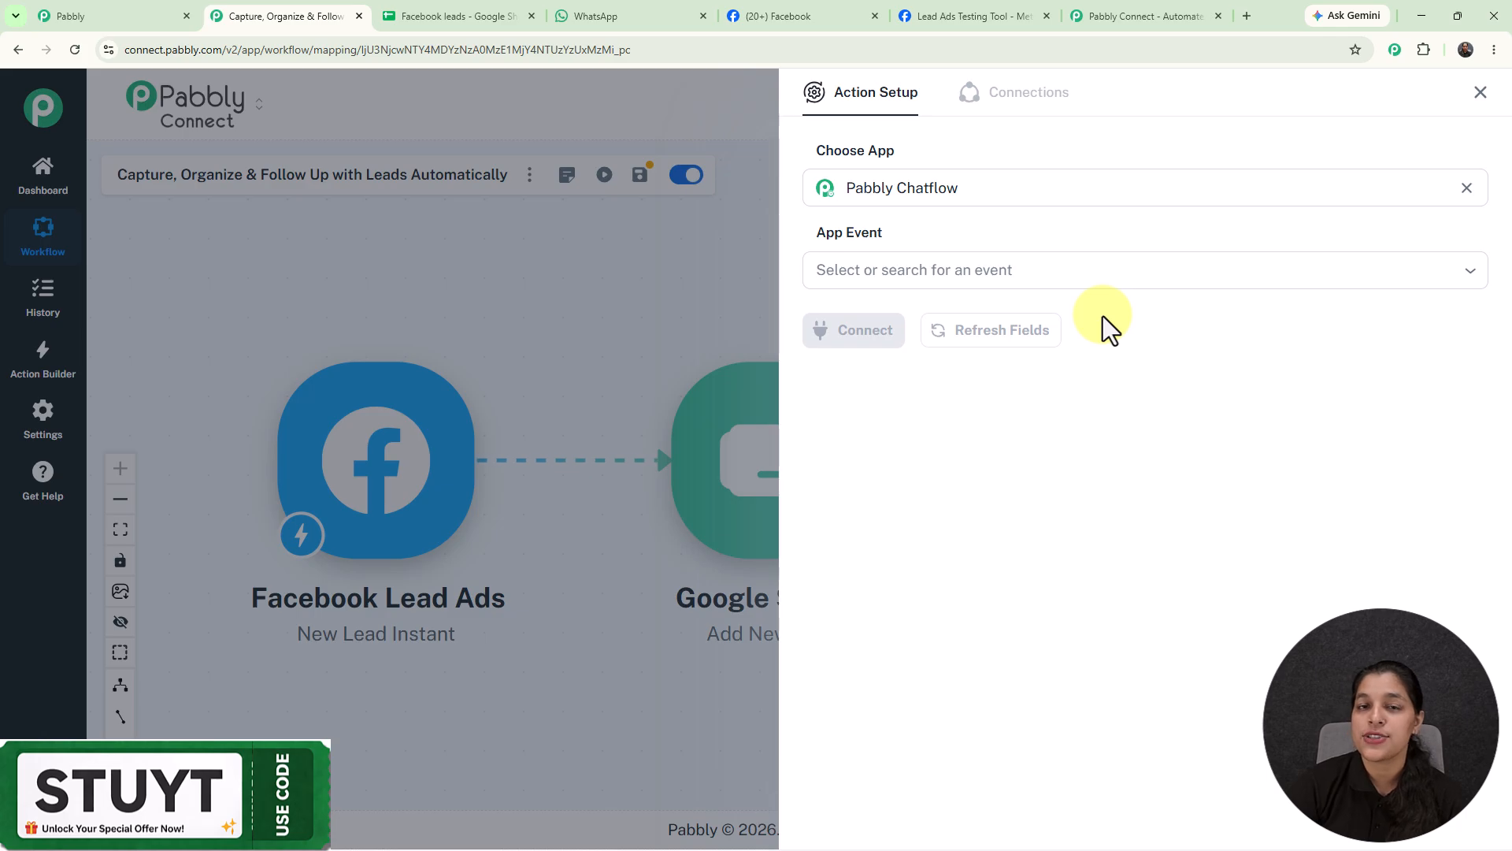
left_click(1053, 267)
left_click(865, 395)
Step: Start adding a new Pabbly Chatflow connection, then open Pabbly Chatflow from the All Pabbly Apps page
left_click(865, 345)
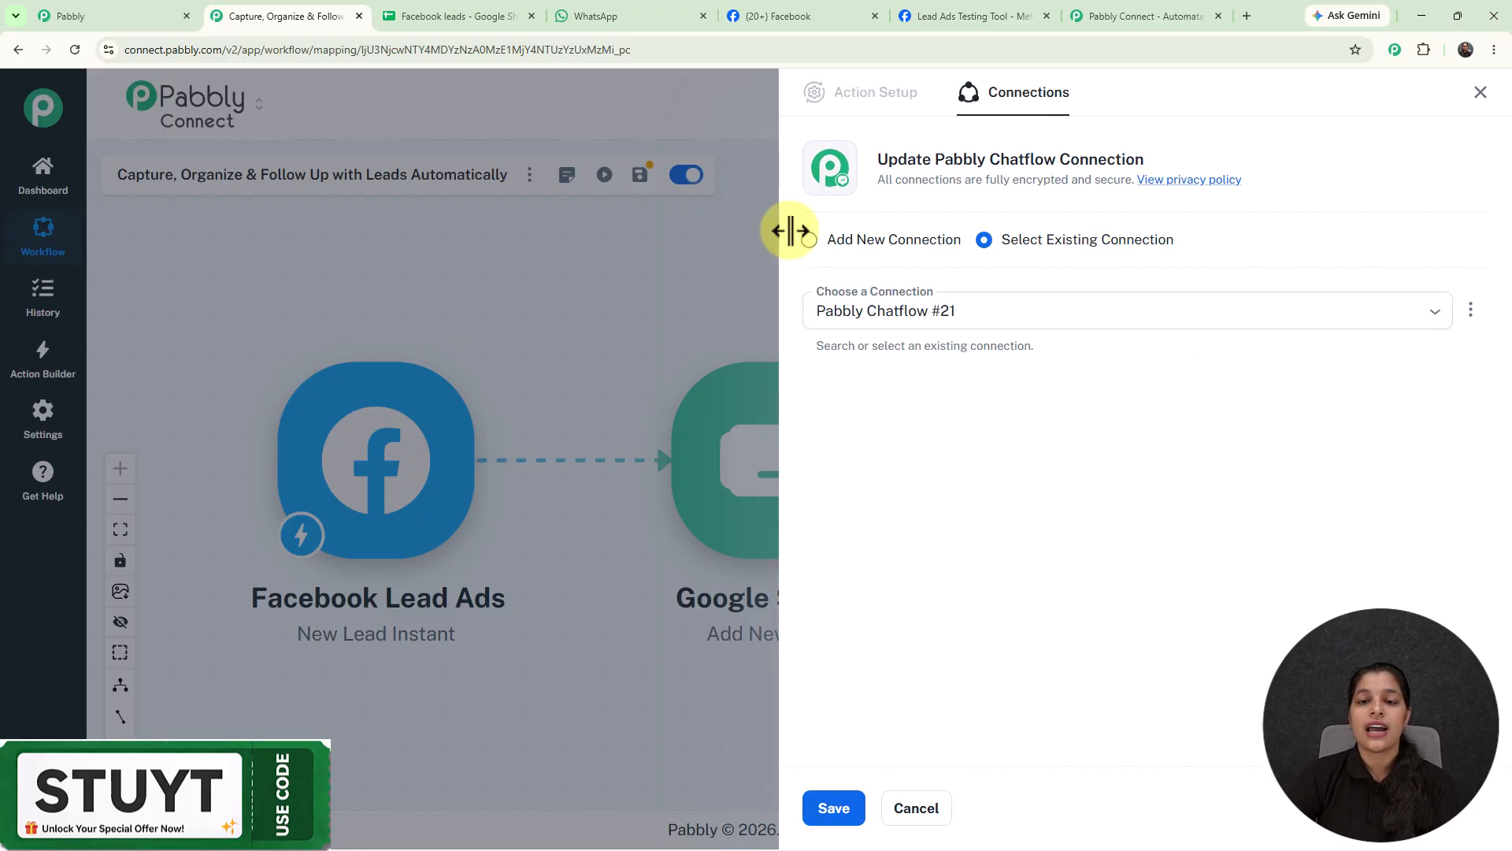
left_click(810, 240)
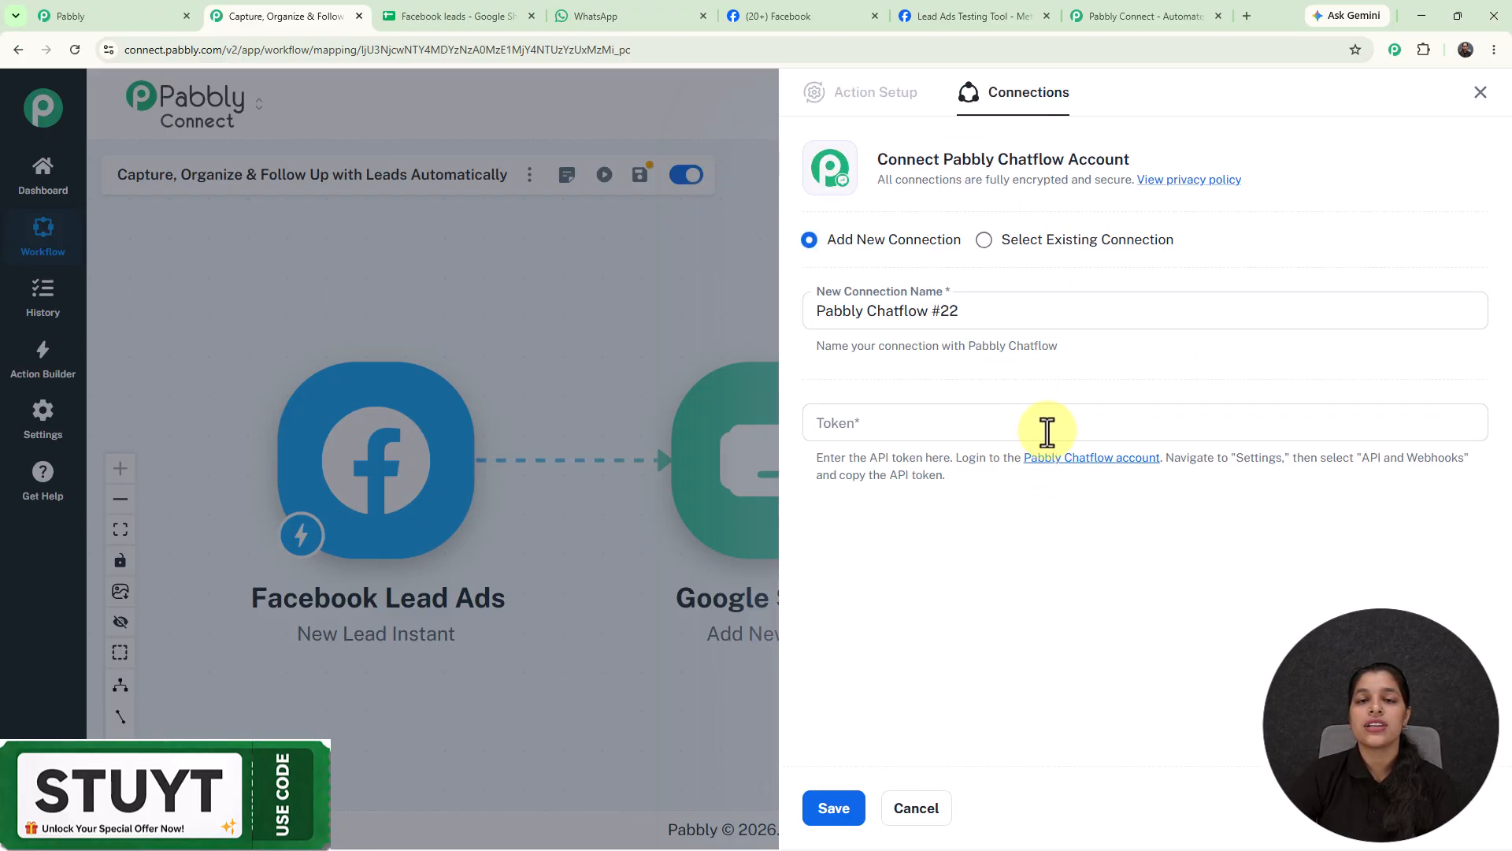
left_click(46, 7)
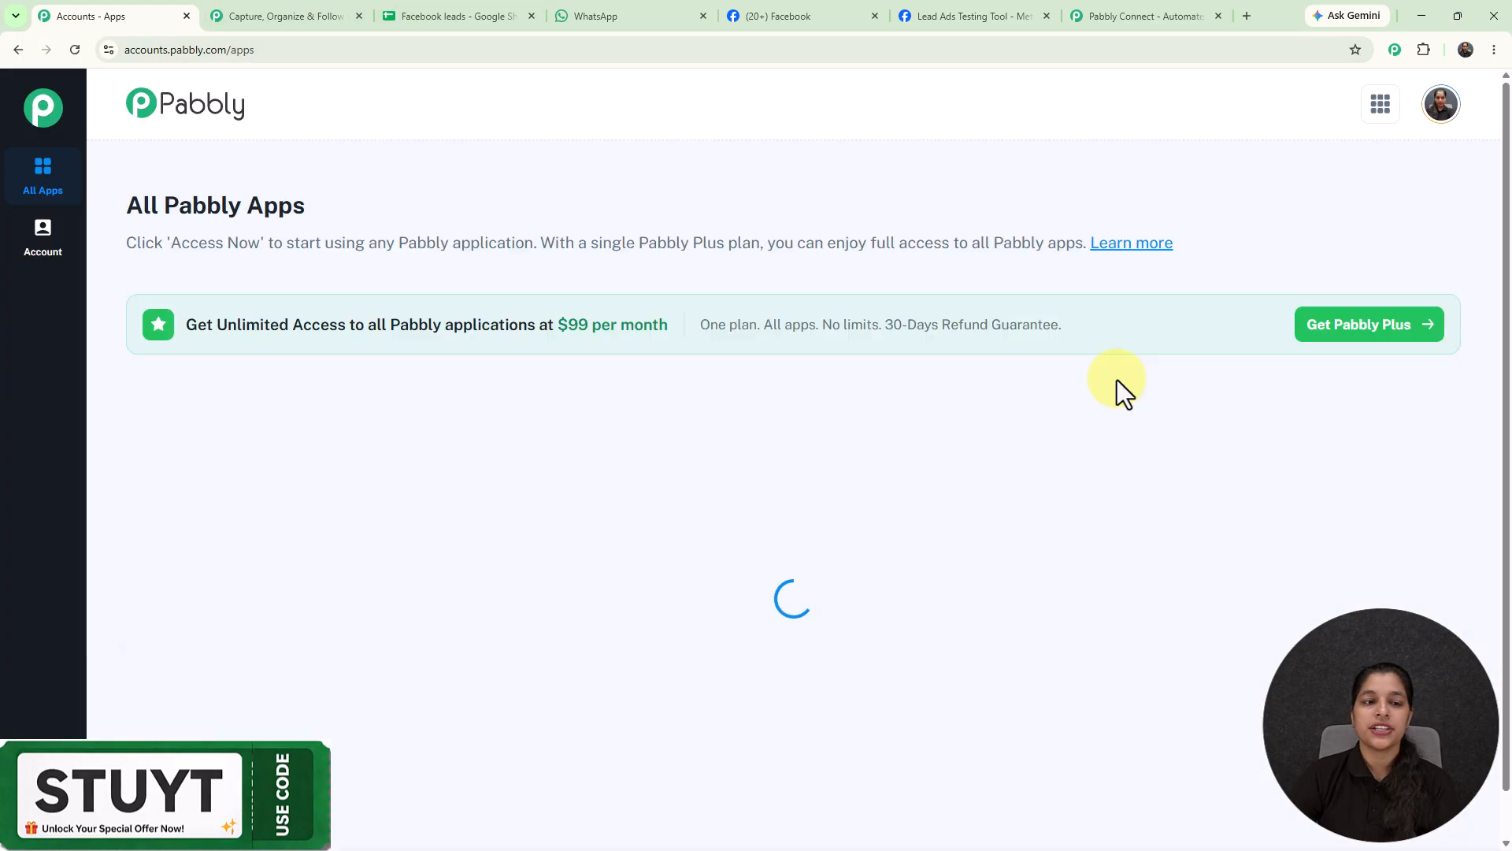
scroll(521, 288, "down", 3)
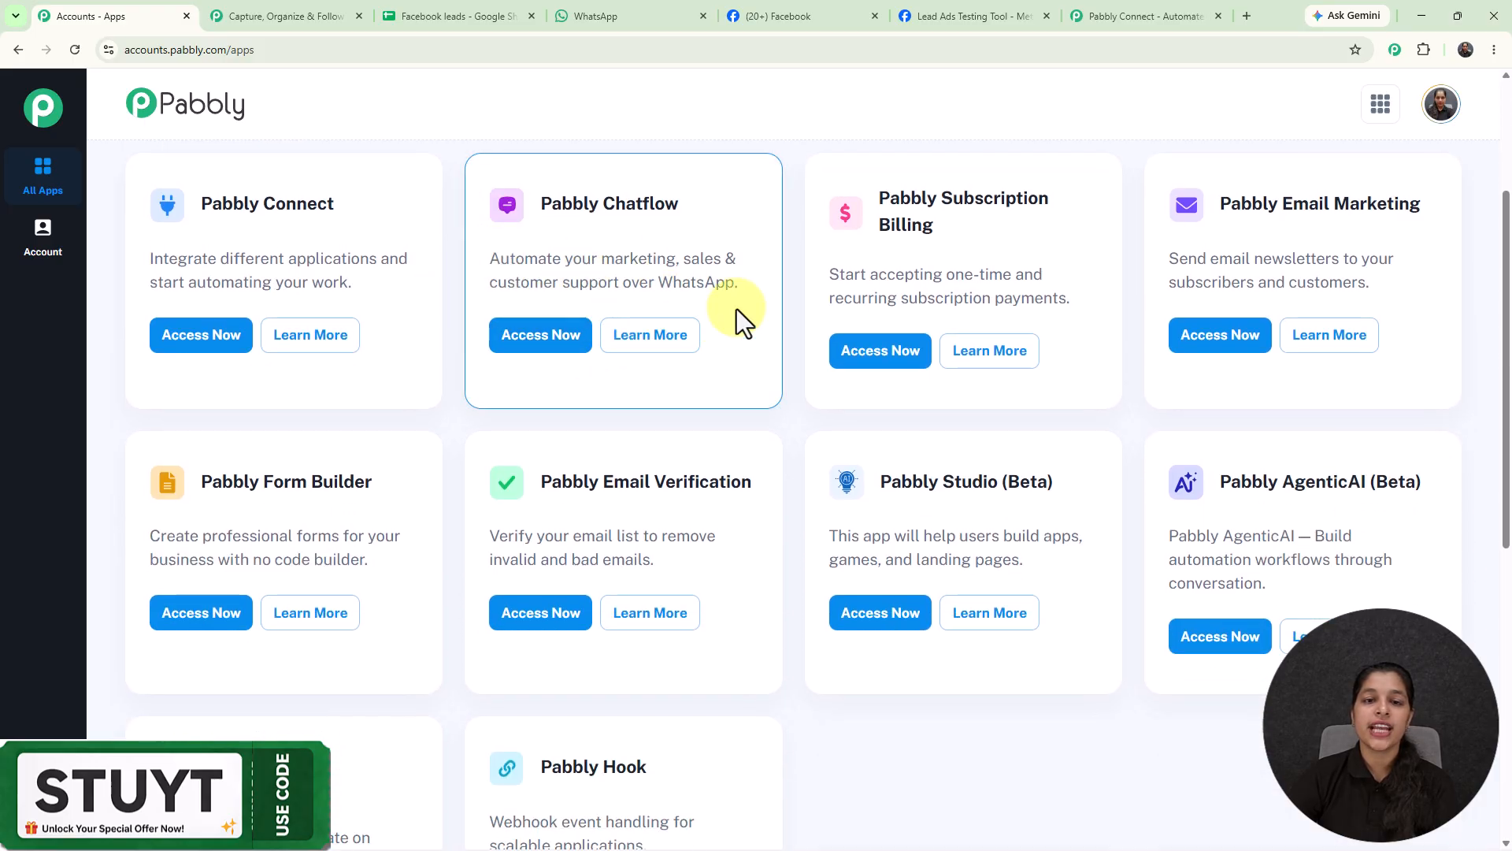
left_click(573, 338)
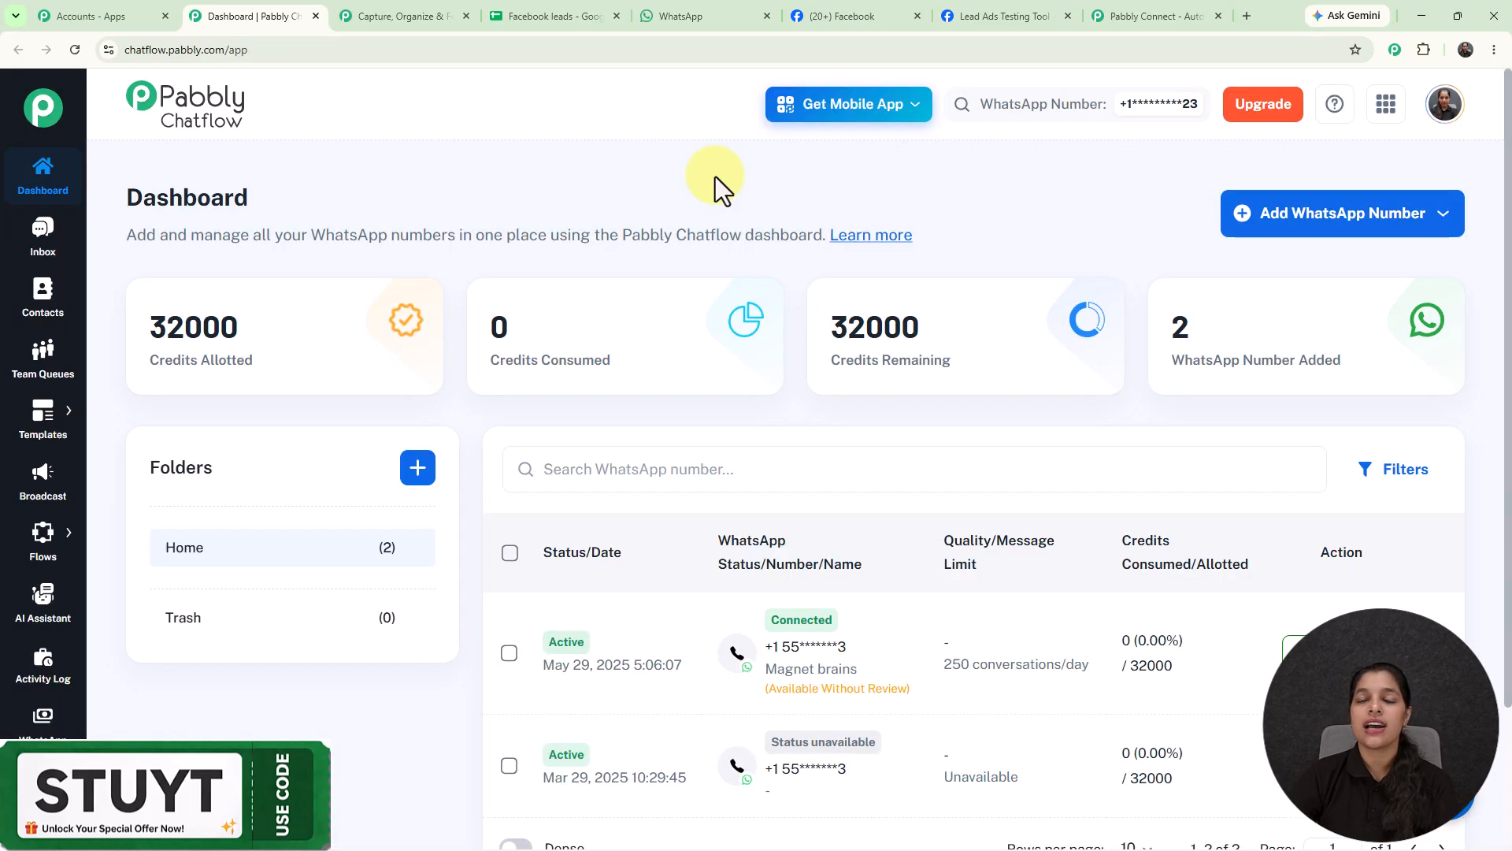
Step: Open the API & Webhooks settings in Pabbly Chatflow to find the API token
scroll(715, 177, "down", 2)
scroll(851, 506, "up", 2)
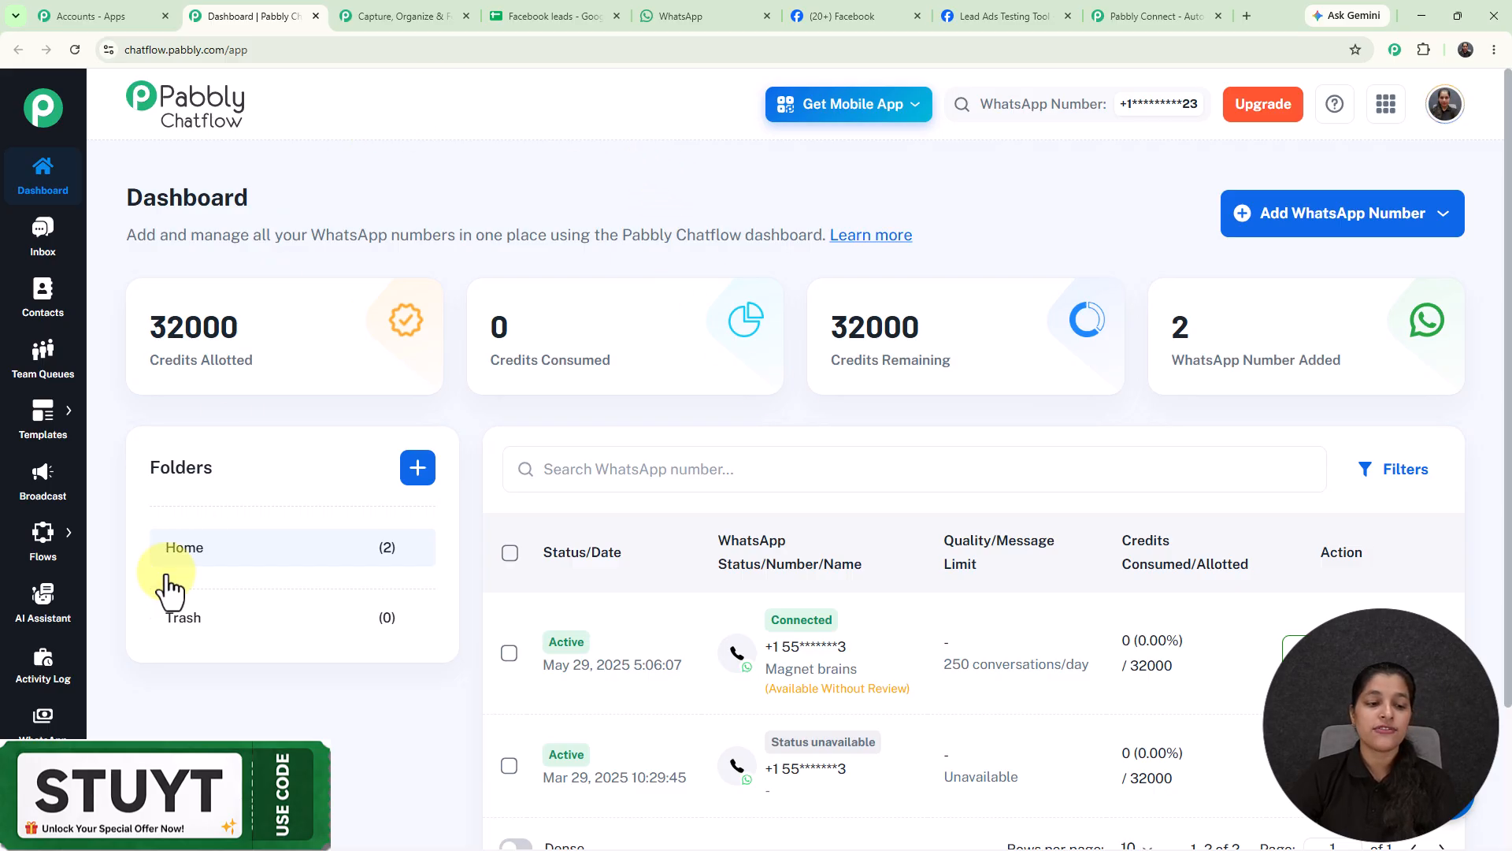
mouse_move(43, 796)
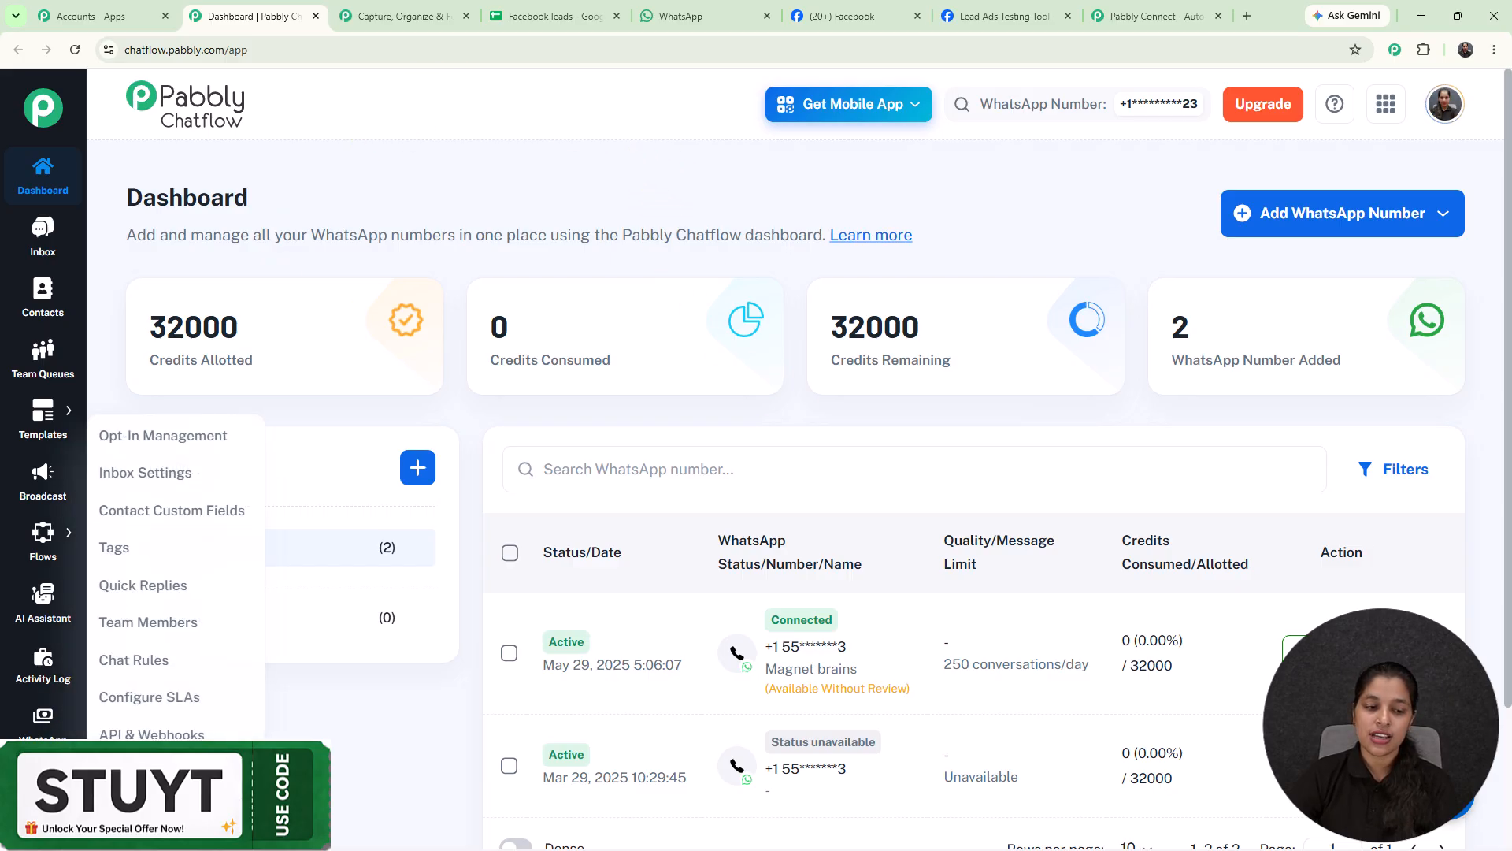
left_click(153, 733)
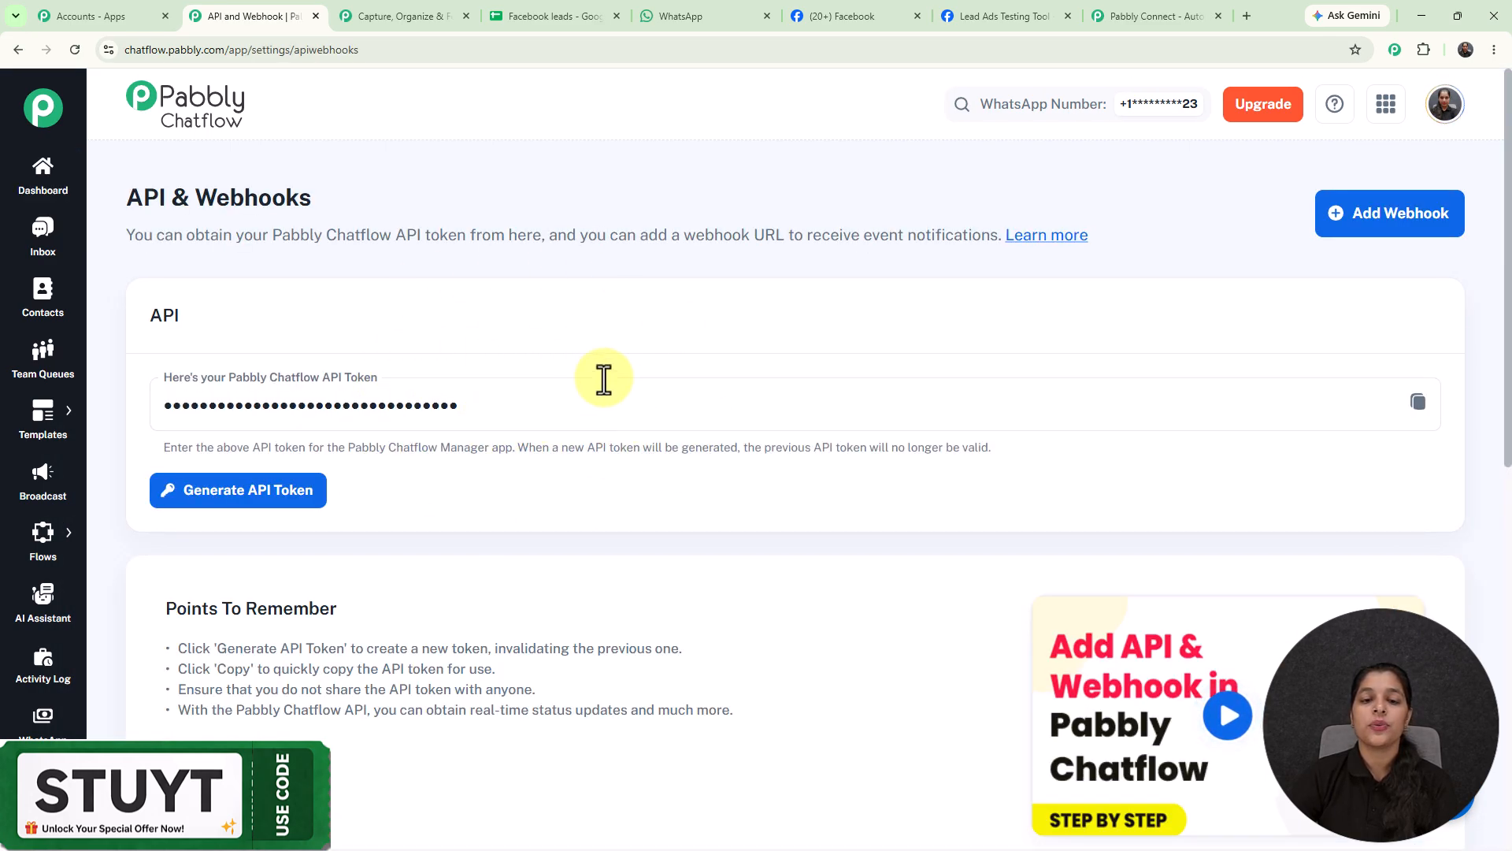
Step: Return to the workflow, enter the Pabbly Chatflow API token for the new connection and save it
left_click(404, 3)
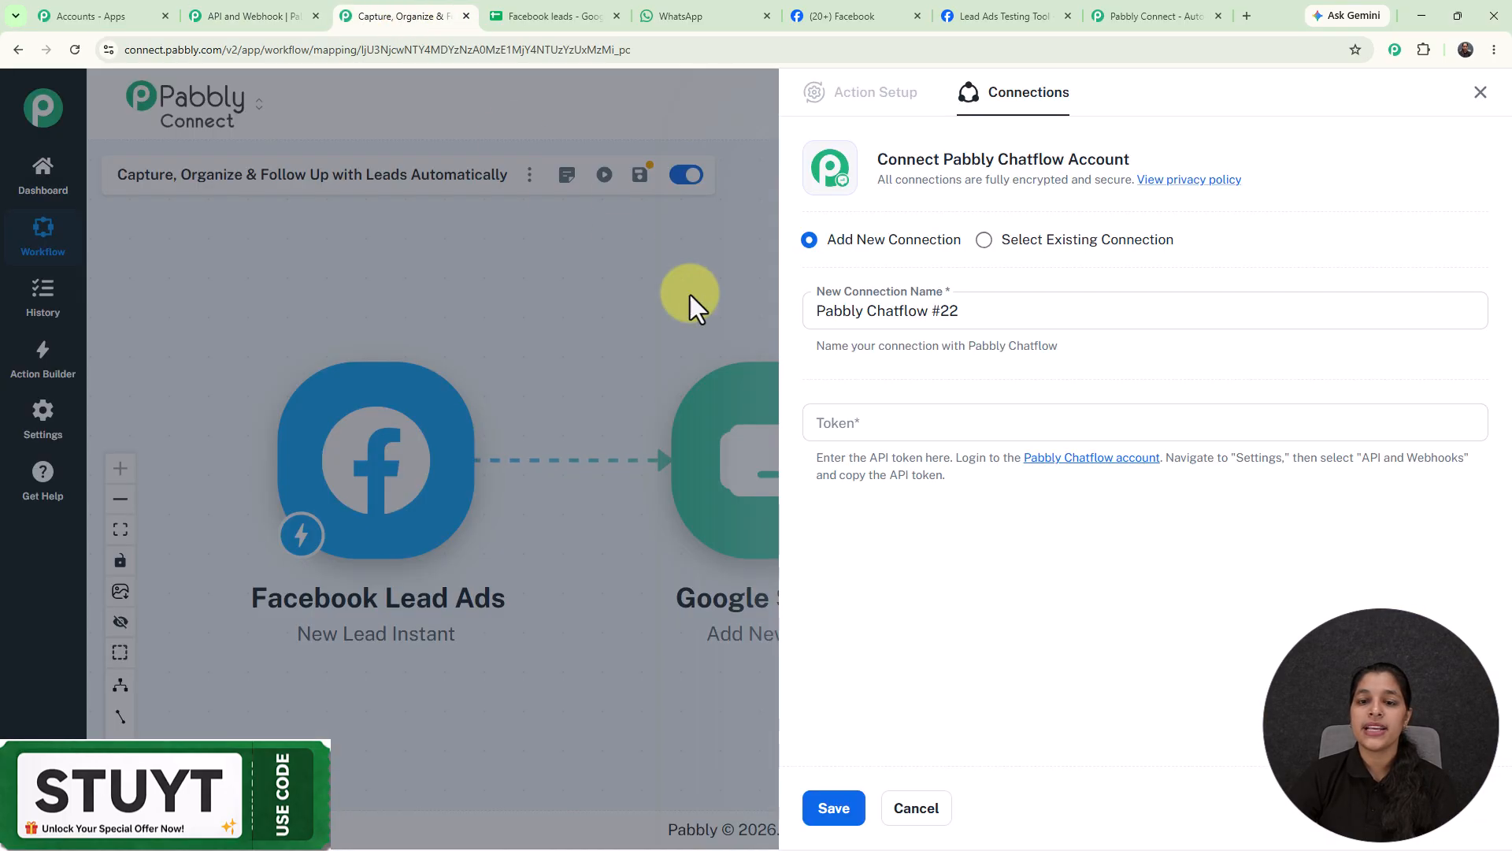
left_click(1018, 432)
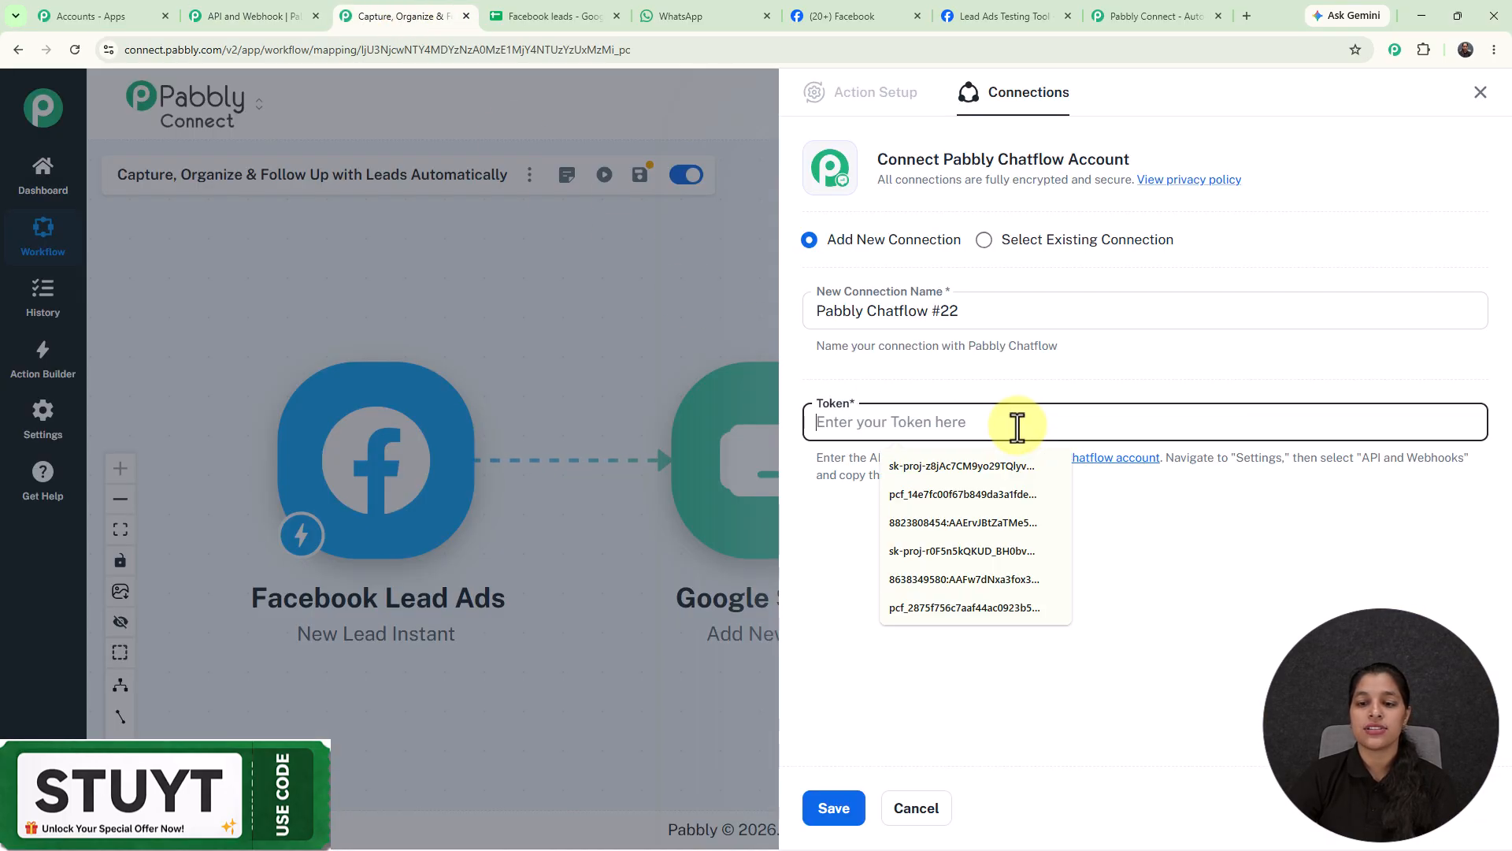
left_click(976, 494)
left_click(805, 820)
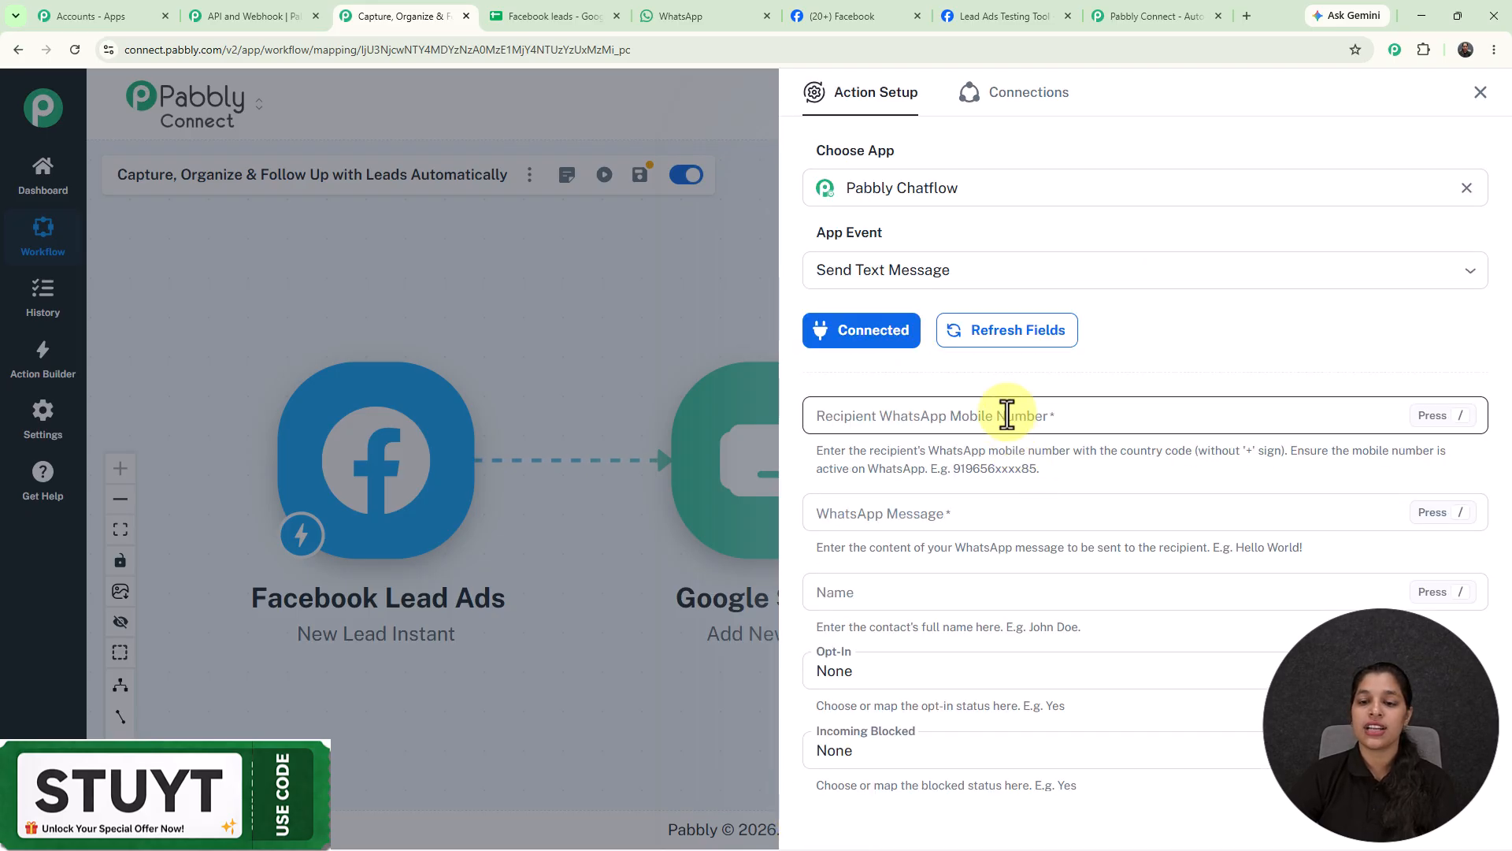
Step: Map the phone_number from the Facebook Lead Ads step into the recipient WhatsApp mobile number
left_click(1008, 410)
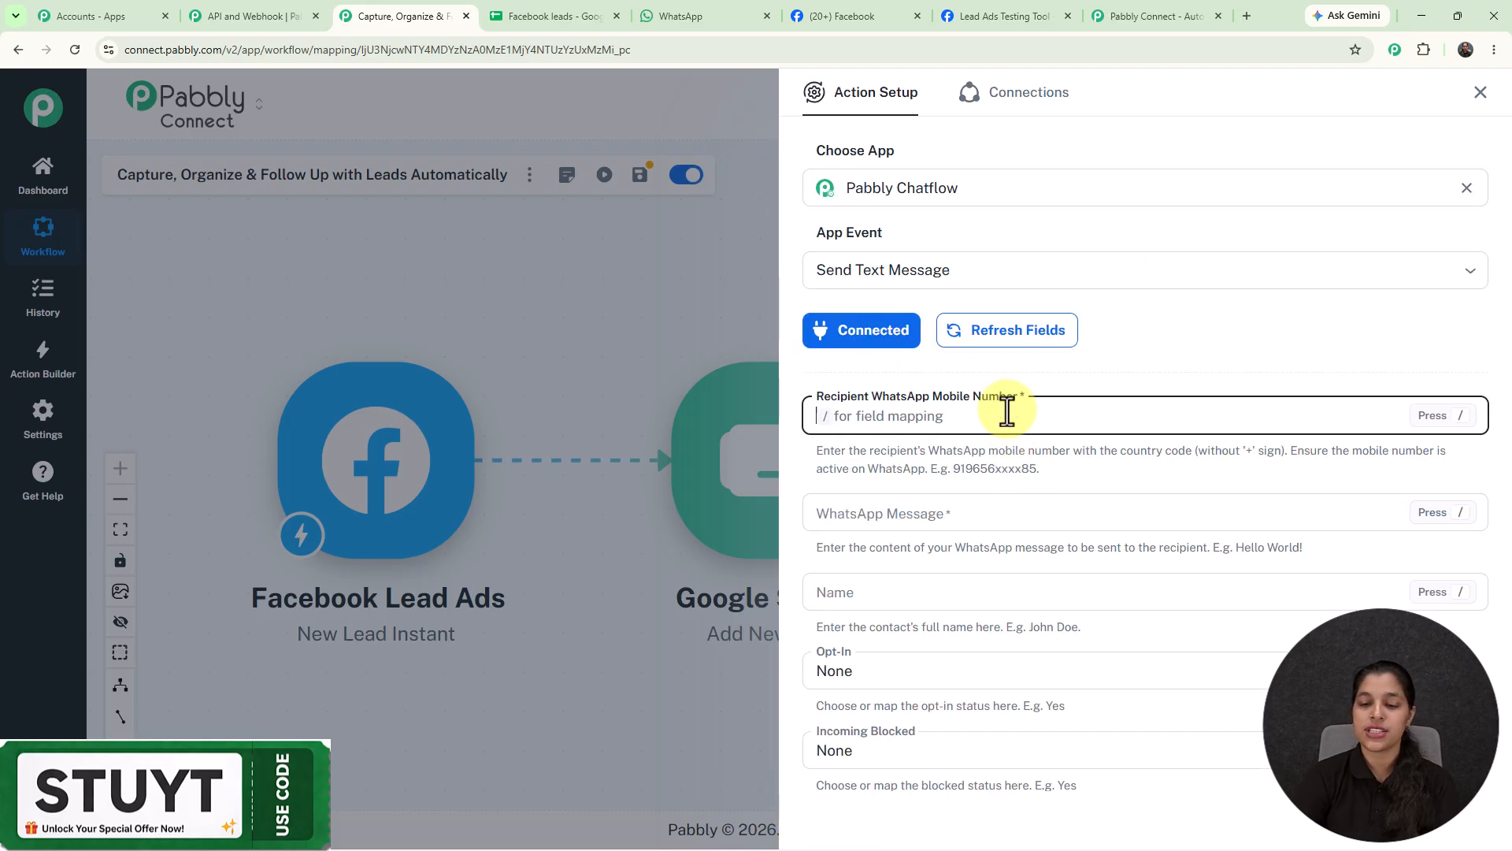
type("/")
left_click(984, 528)
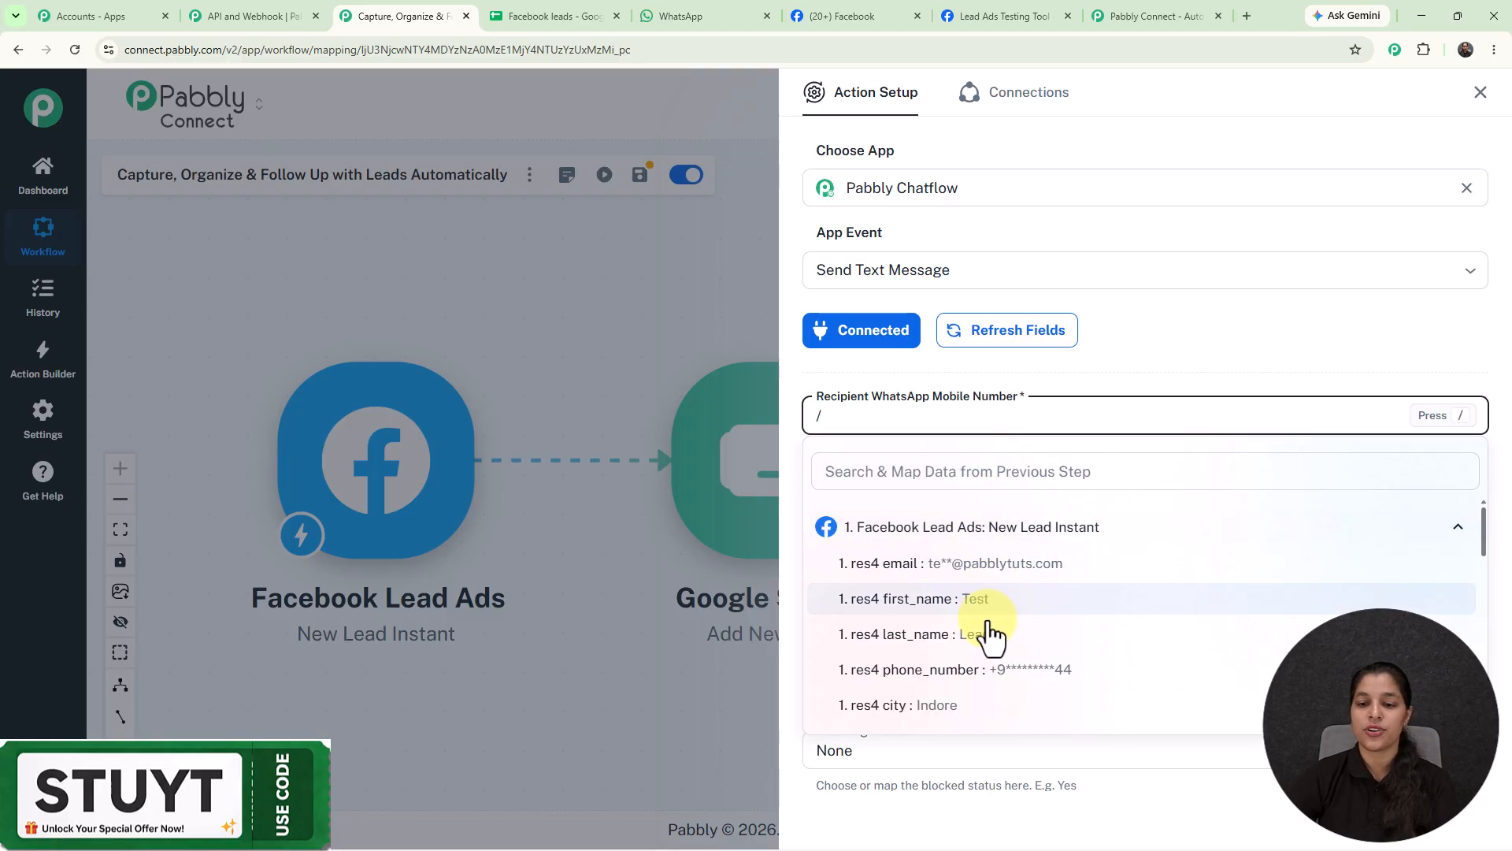
left_click(976, 671)
Step: Enter a WhatsApp message starting with "Hi" that thanks the lead for connecting on Facebook and invites a reply with their question or requirement
left_click(890, 513)
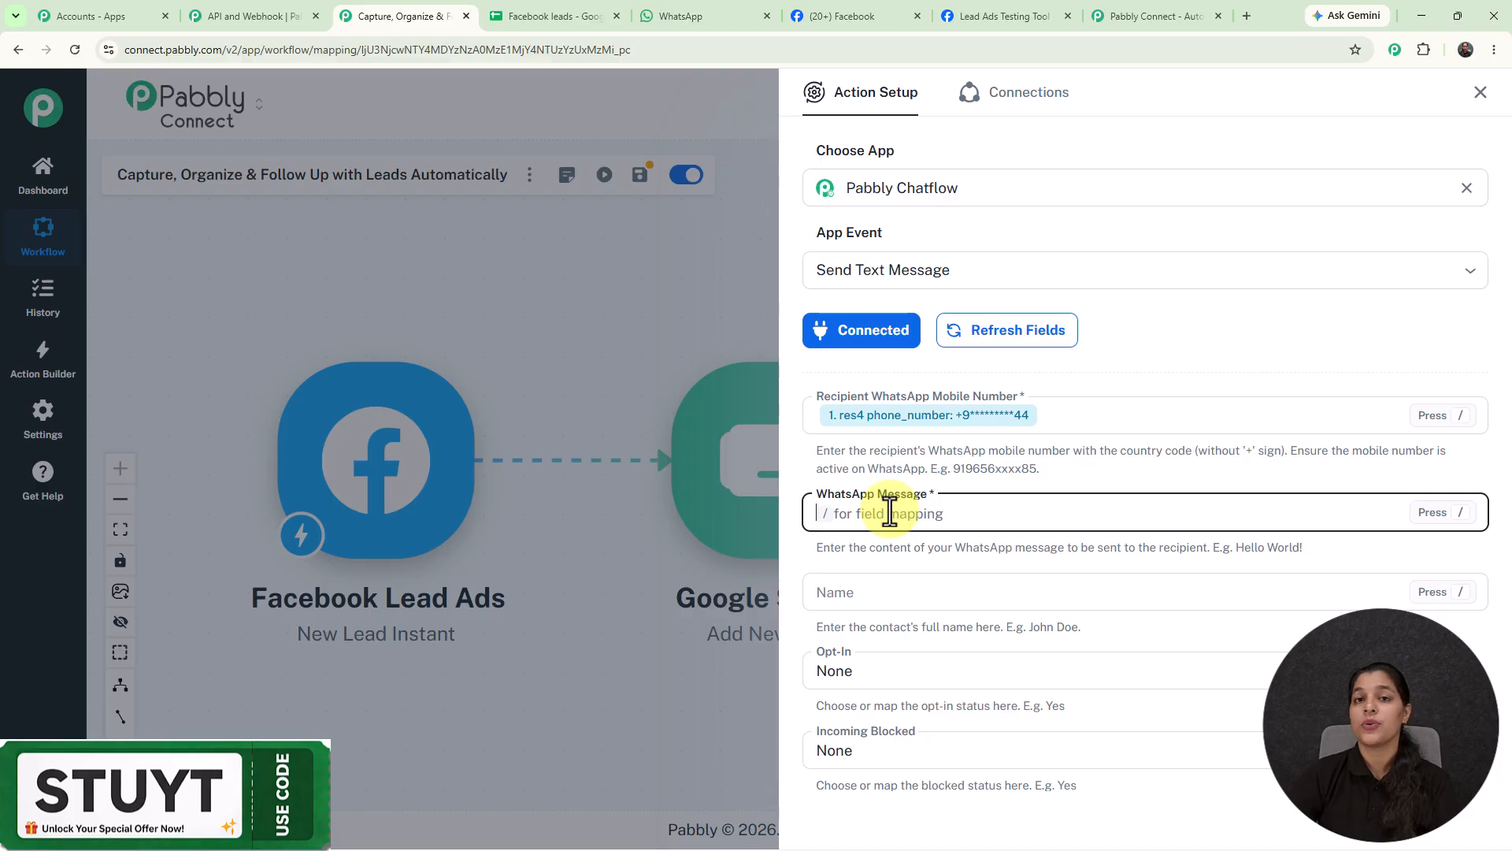
type("*Hi !* 👋 _Thanks for connecting with us on Facebook!_  We’d love to know a little more about what you’re looking for. Just reply here with your question or requirement, and we’ll be happy to help you out!")
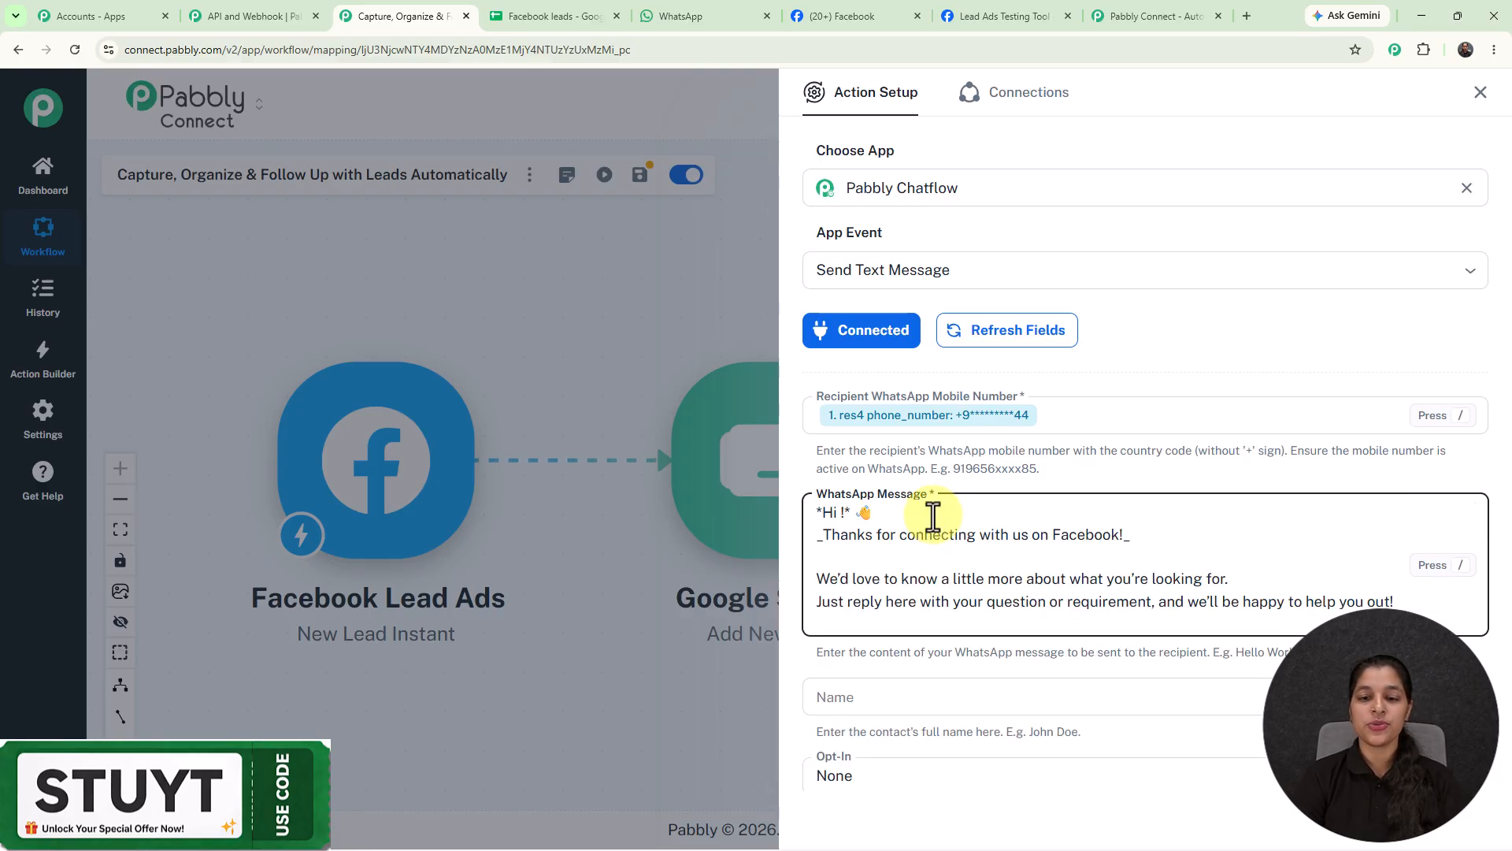
Step: Insert the lead's first_name and last_name from the Facebook Lead Ads step after "Hi" in the WhatsApp message
type("/")
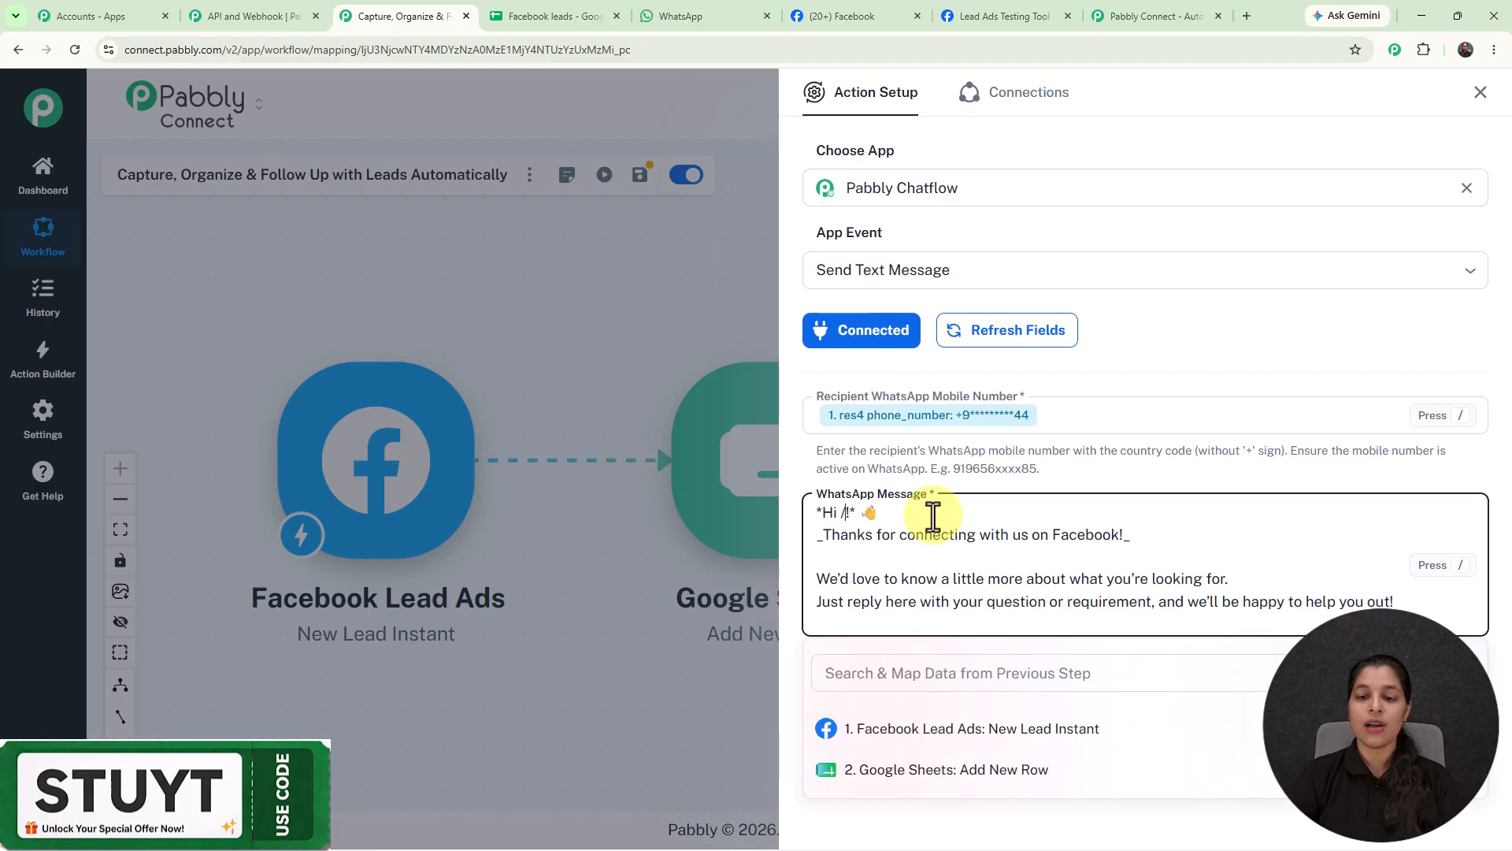
left_click(933, 730)
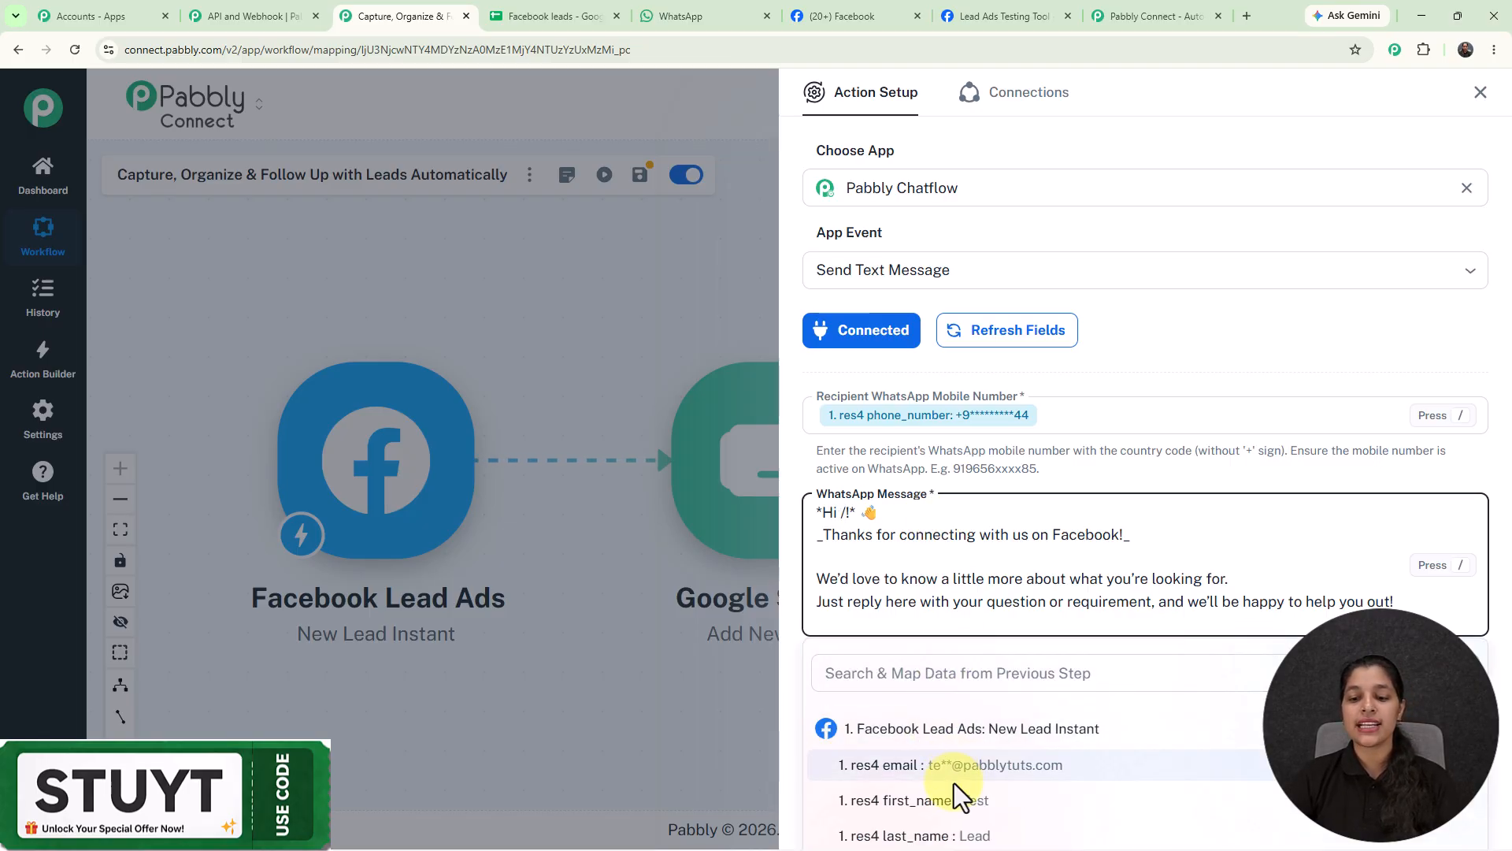
left_click(947, 797)
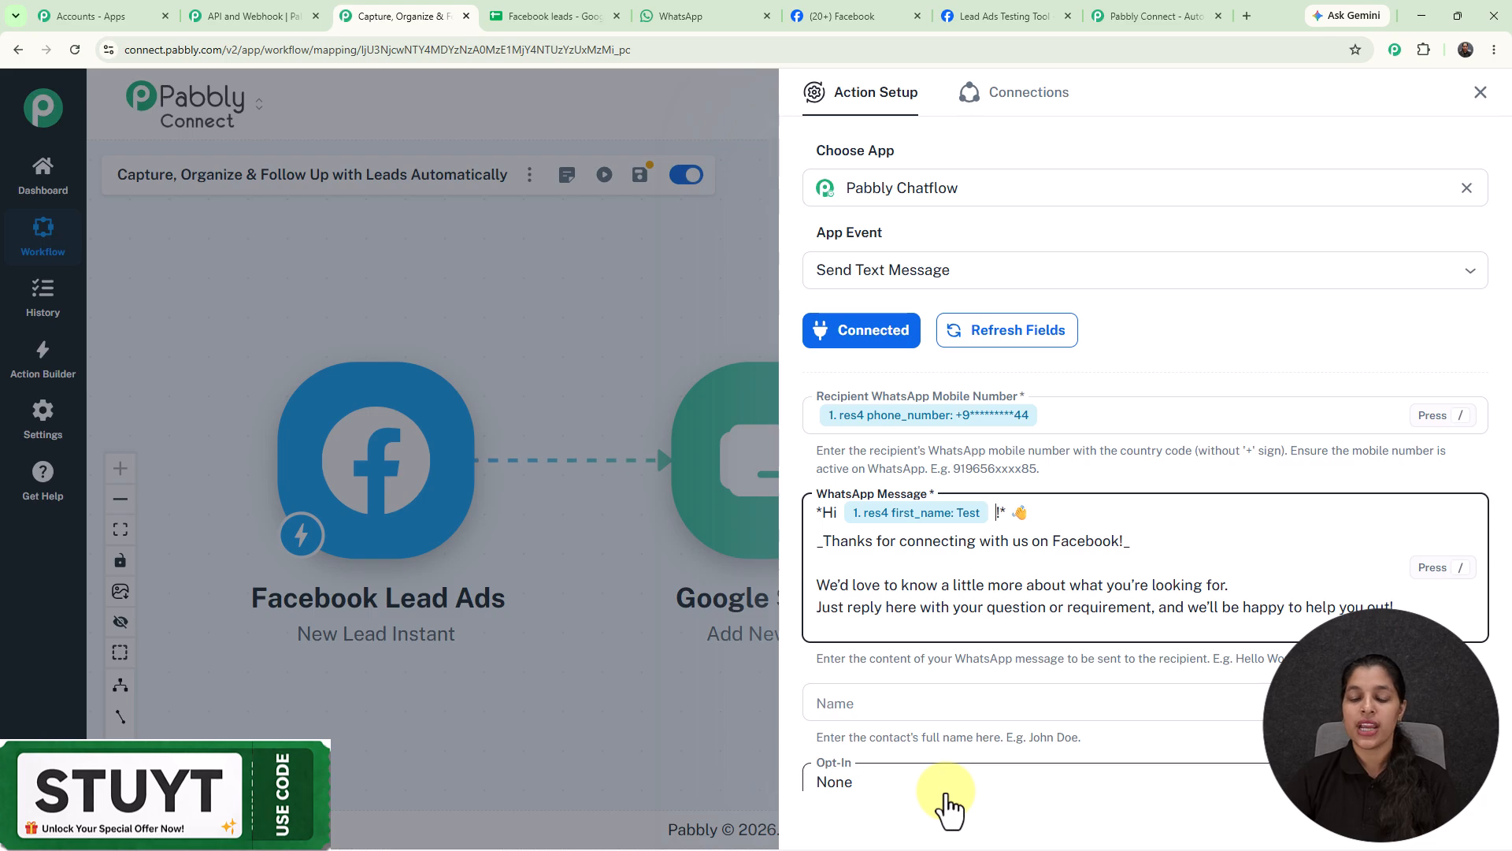
type("/")
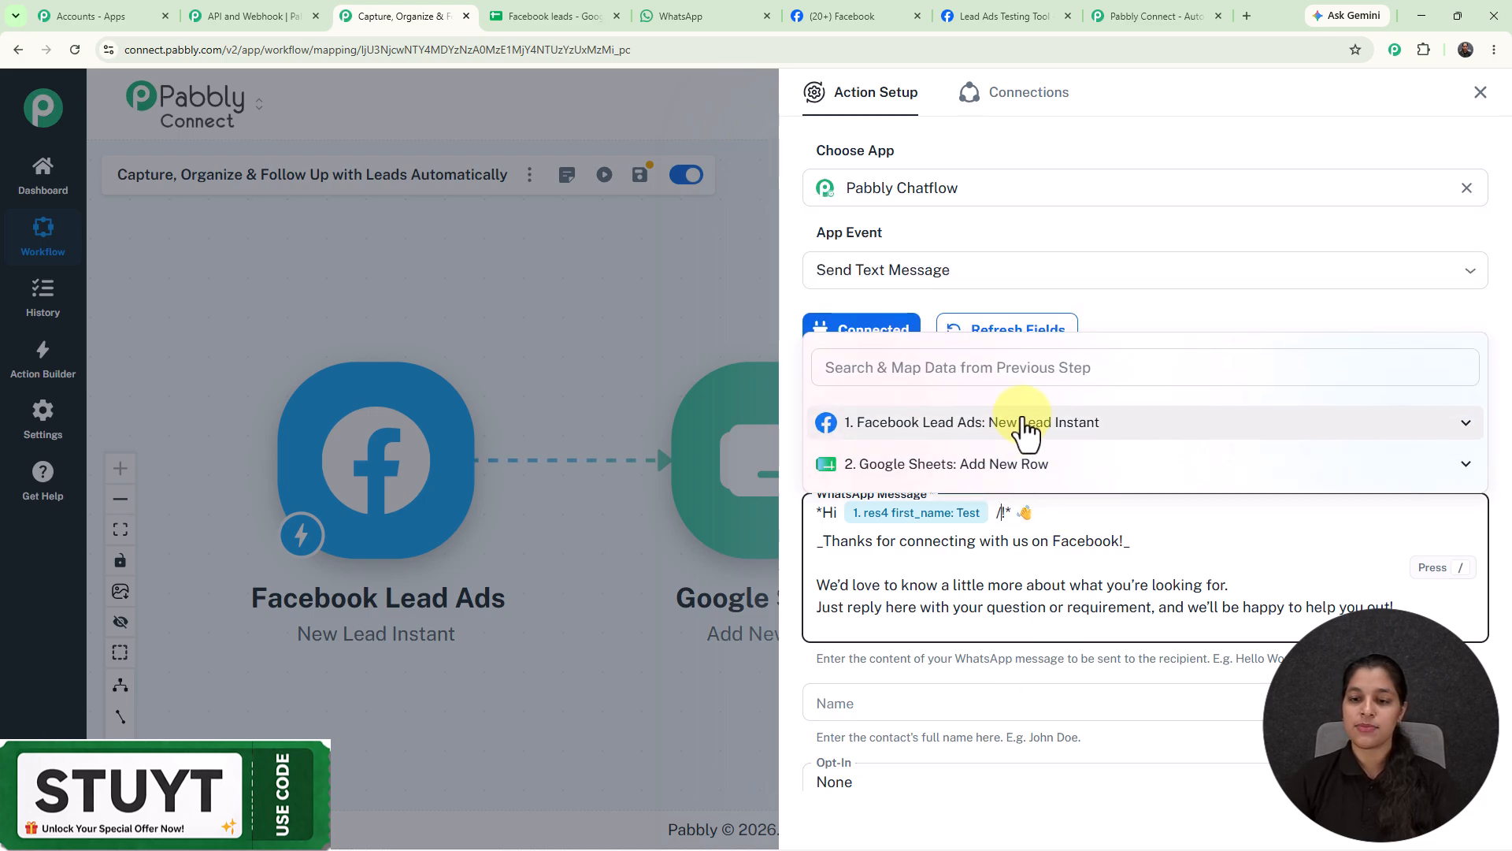
left_click(1022, 416)
left_click(999, 514)
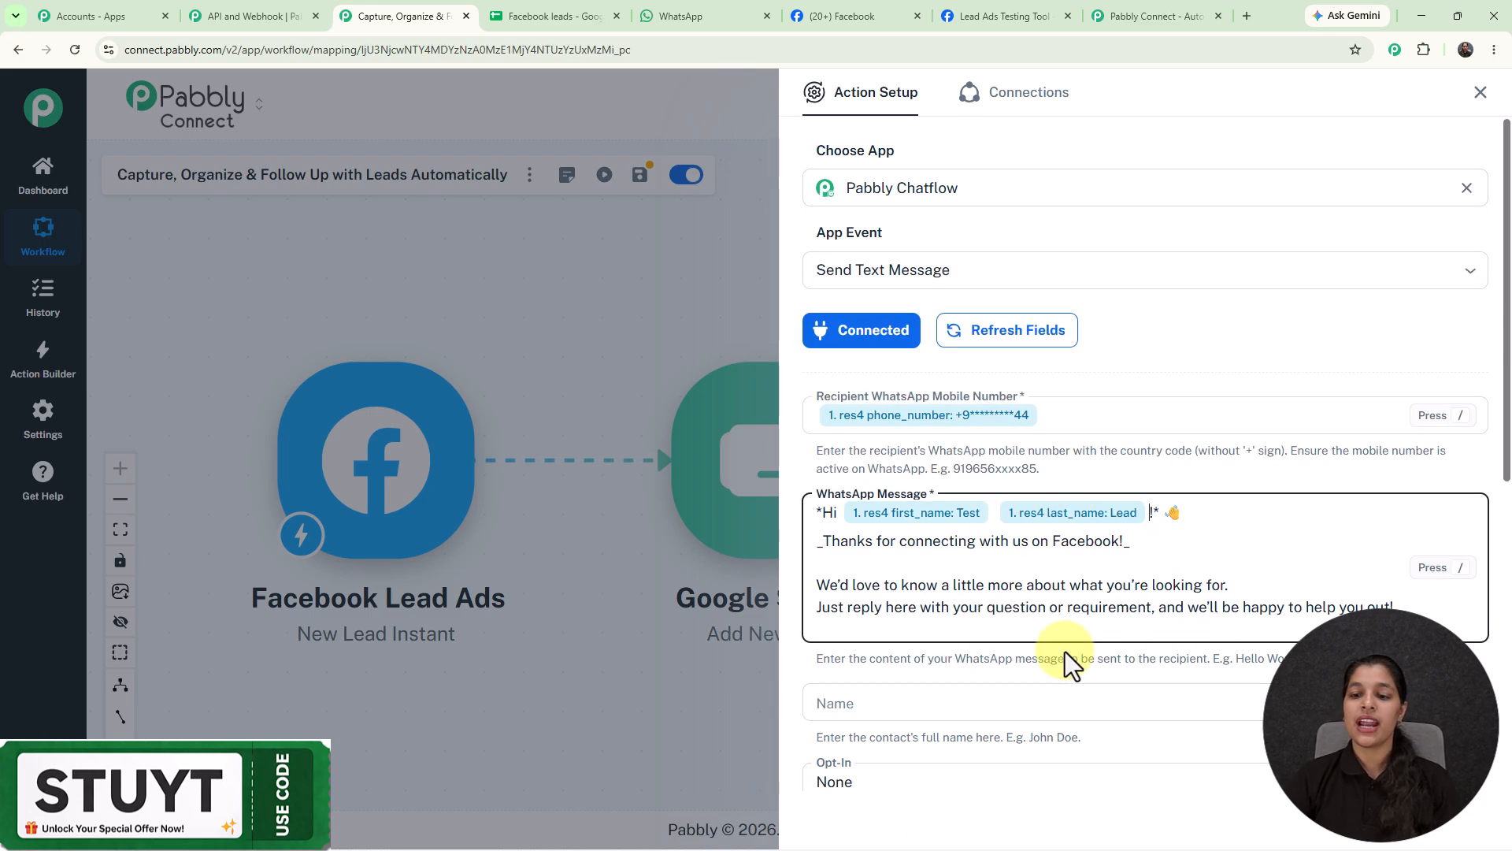
Step: Replace the mapped recipient with a test WhatsApp number including its country code, then save the action with a test request
scroll(1076, 387, "down", 3)
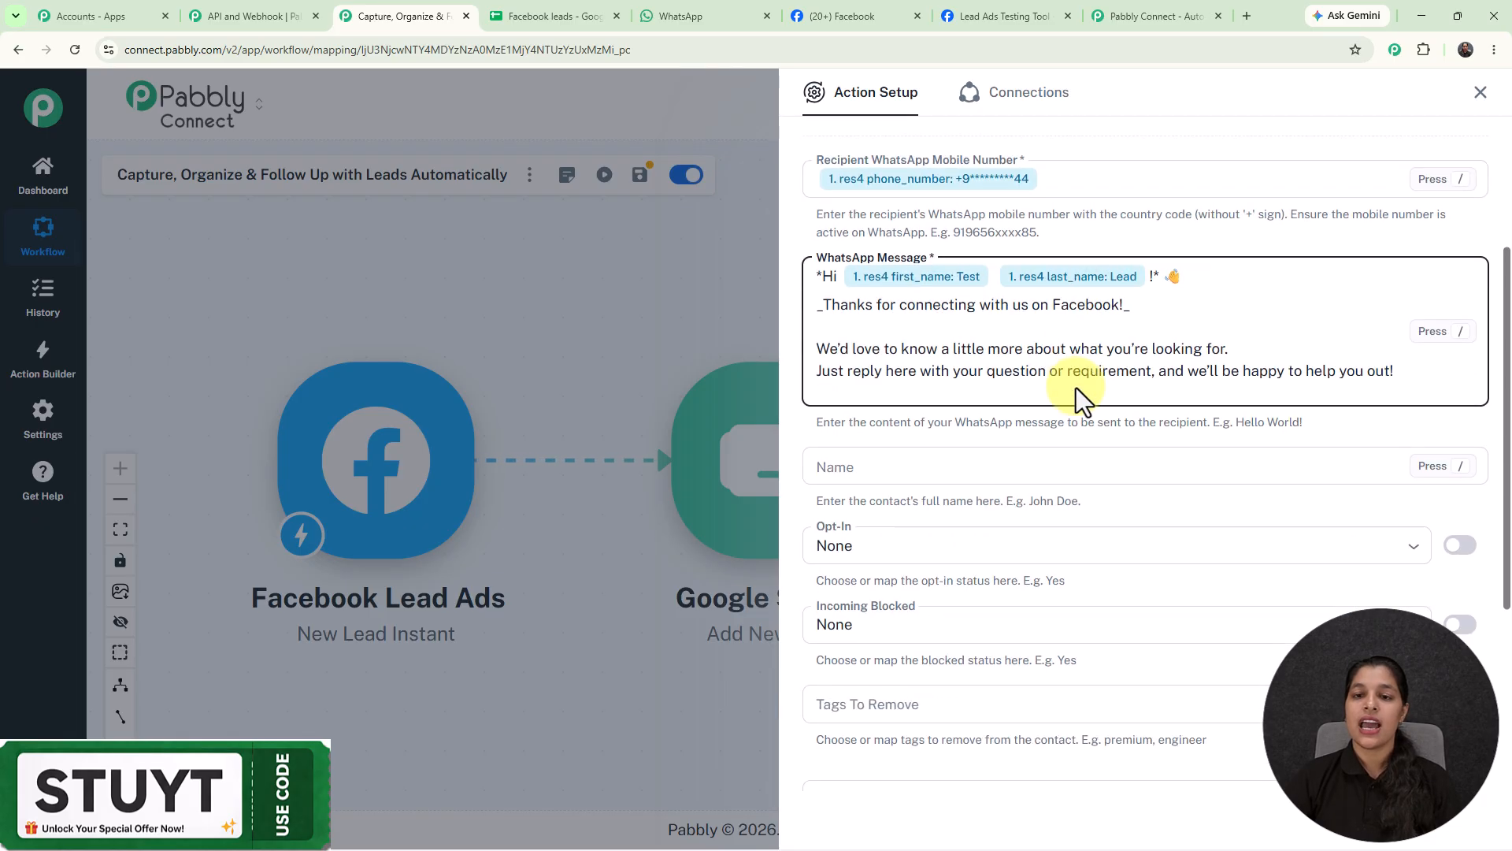
scroll(1076, 387, "up", 1)
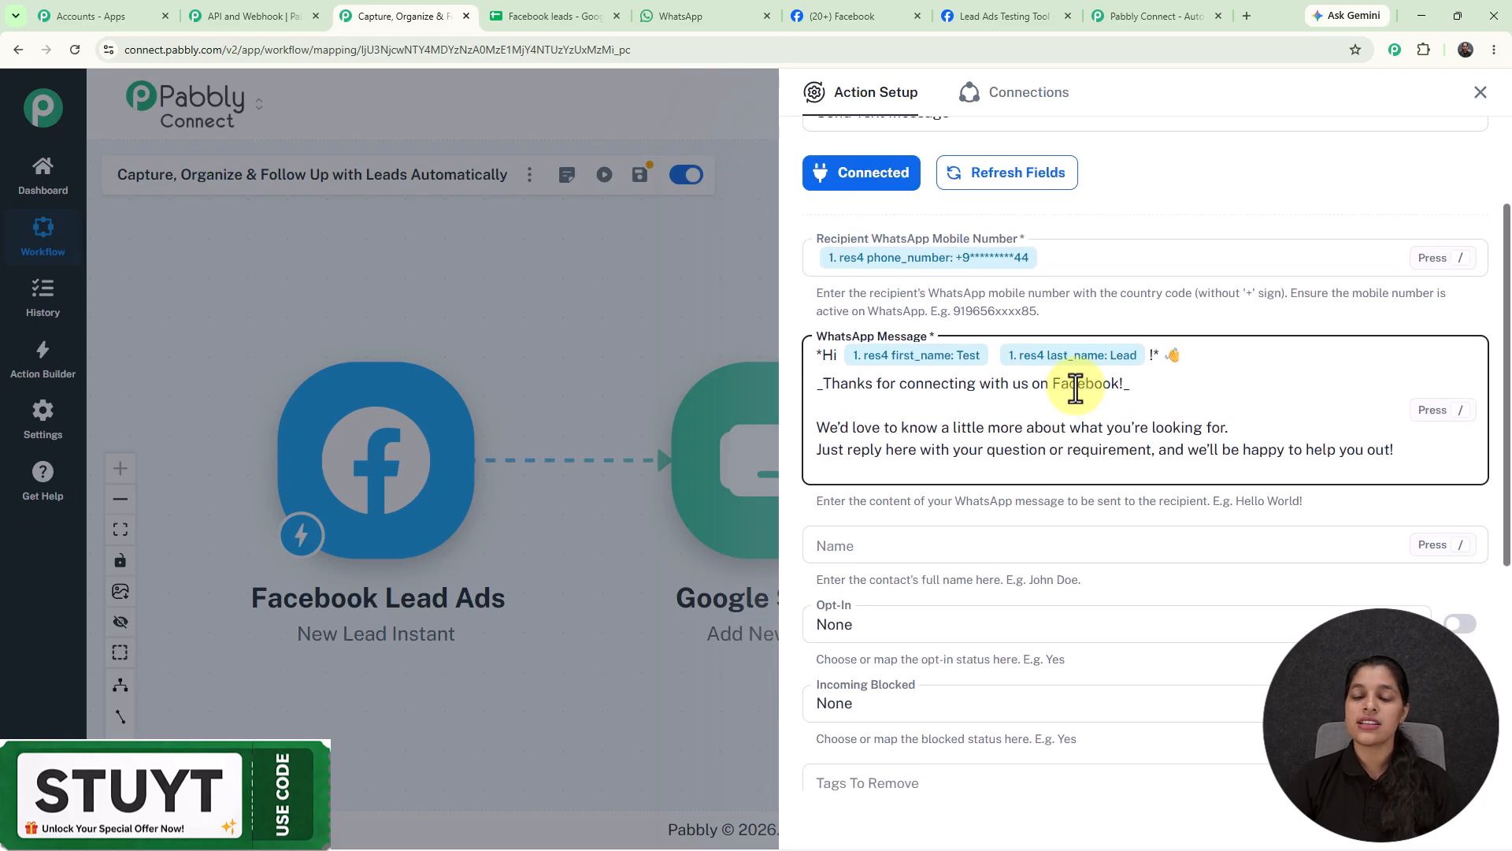
left_click(975, 261)
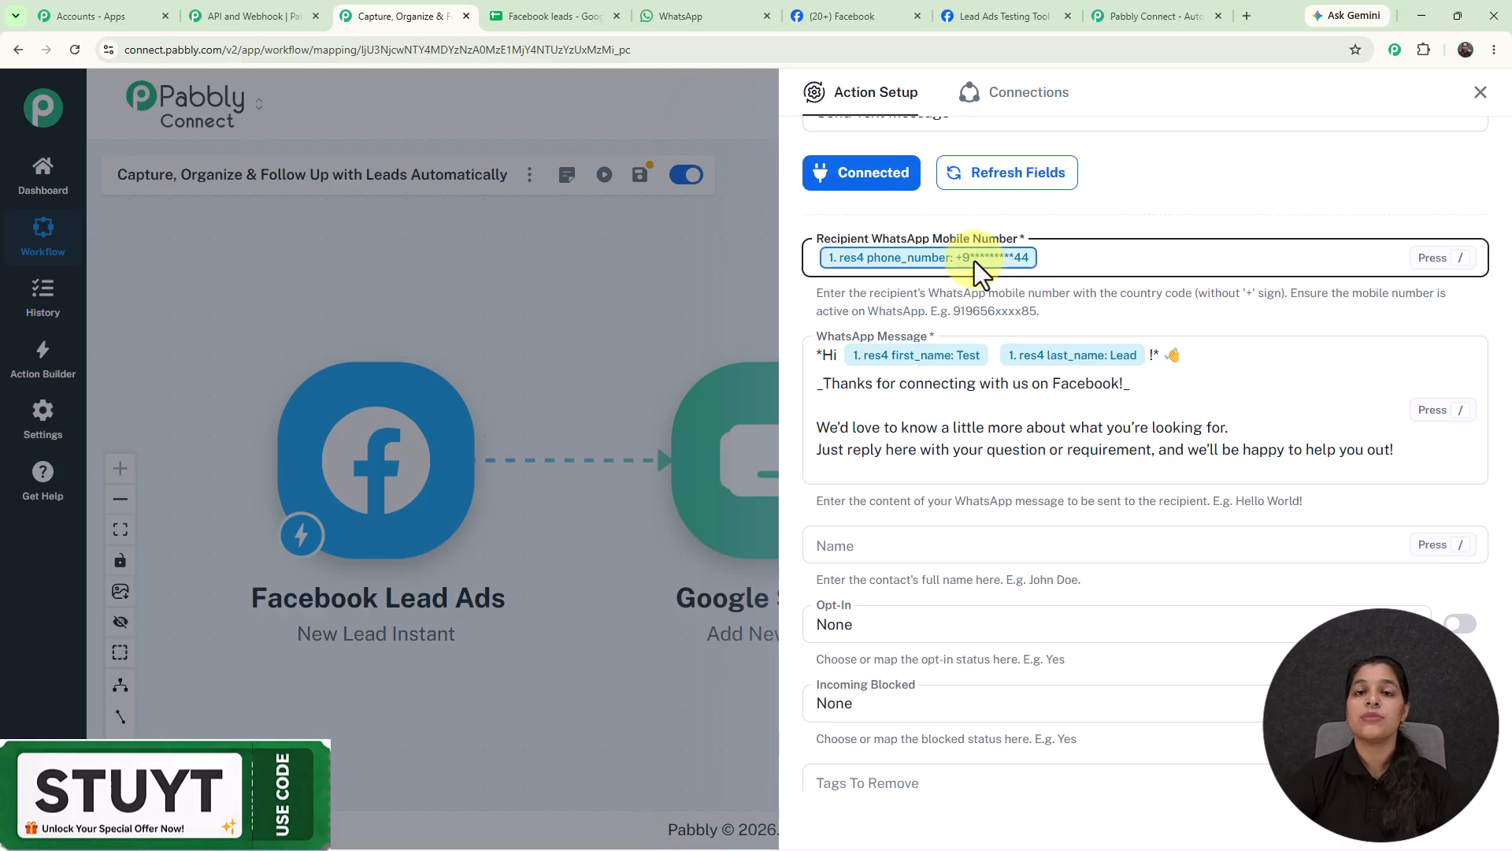
key("BackSpace")
type("91")
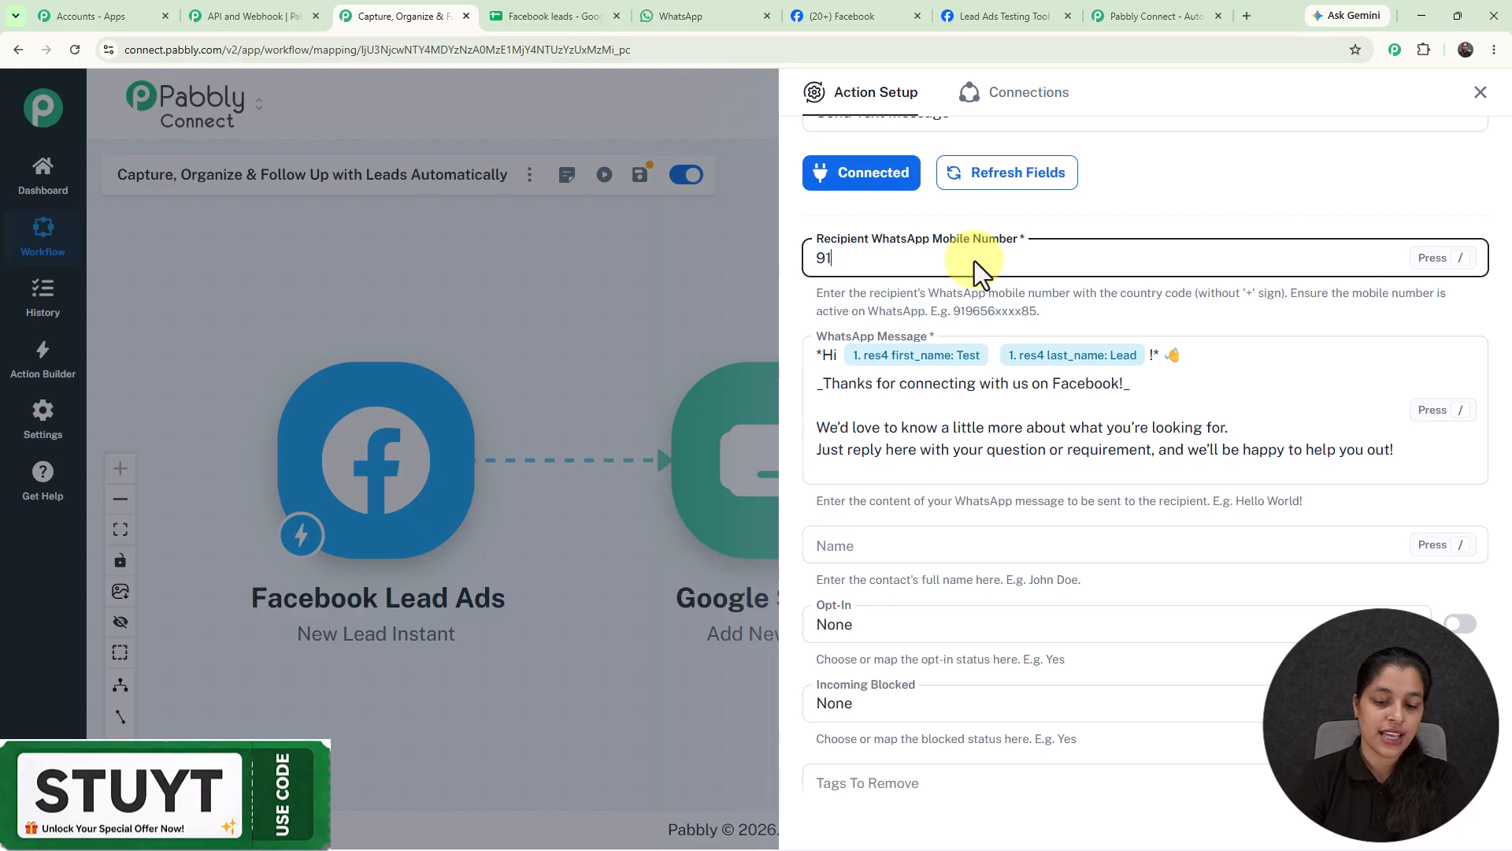
type("70")
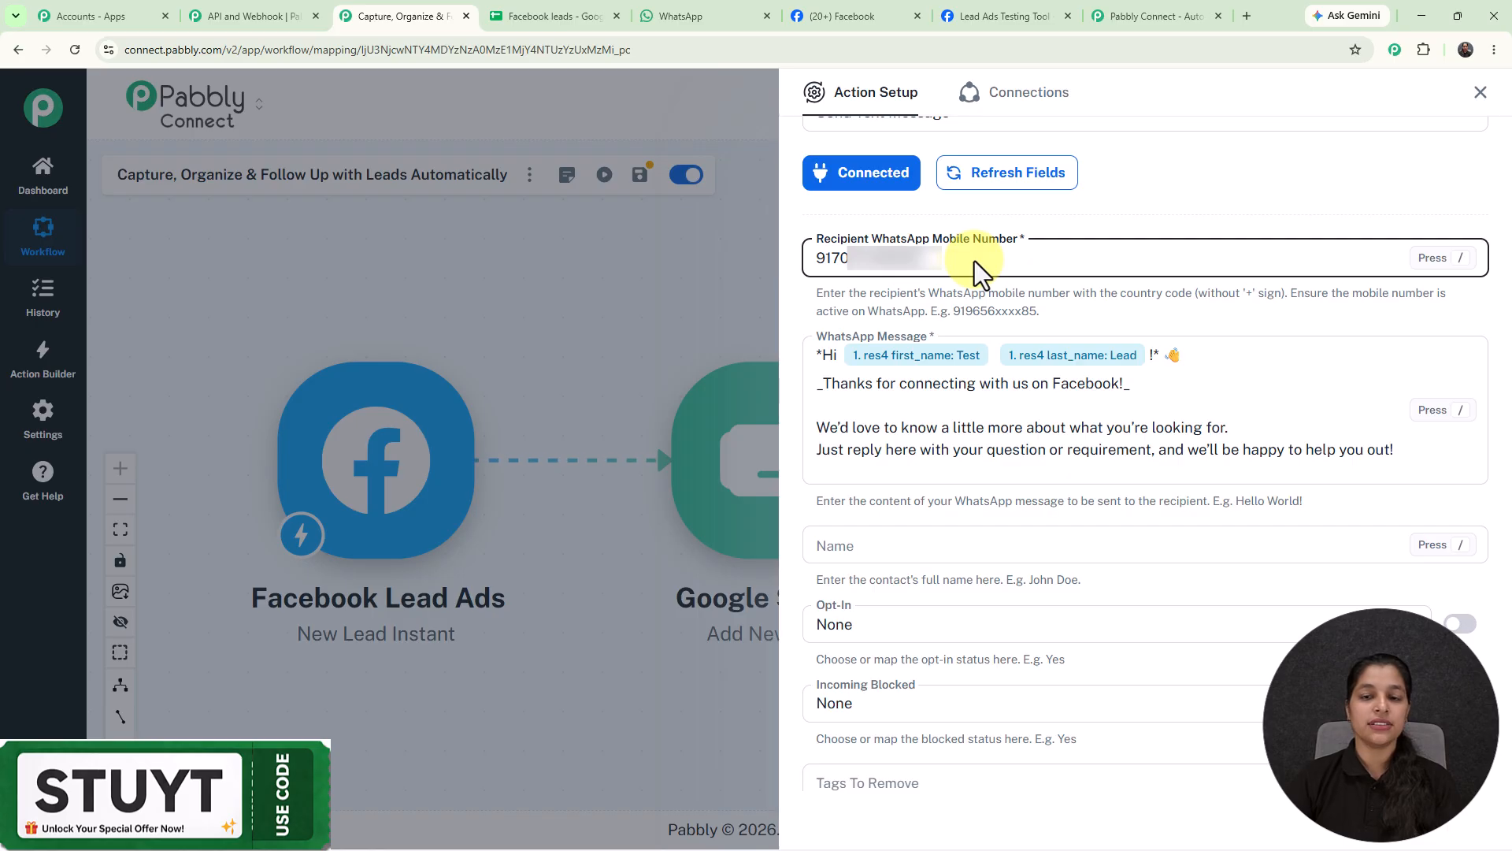
scroll(994, 641, "down", 5)
left_click(939, 724)
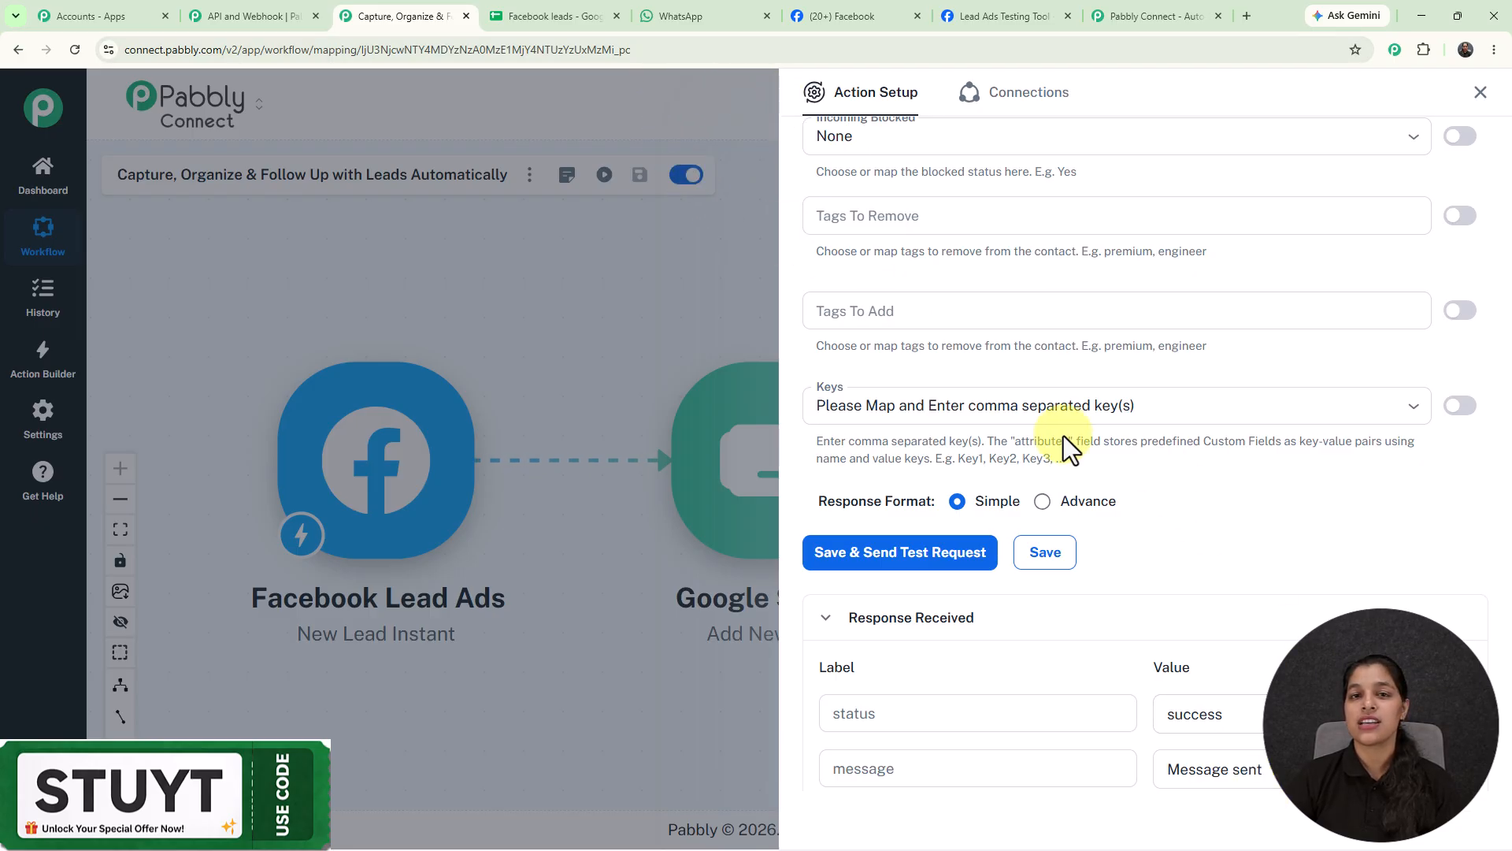
Step: Check the received test message in WhatsApp, then return to the workflow and close the Pabbly Chatflow action setup
left_click(683, 17)
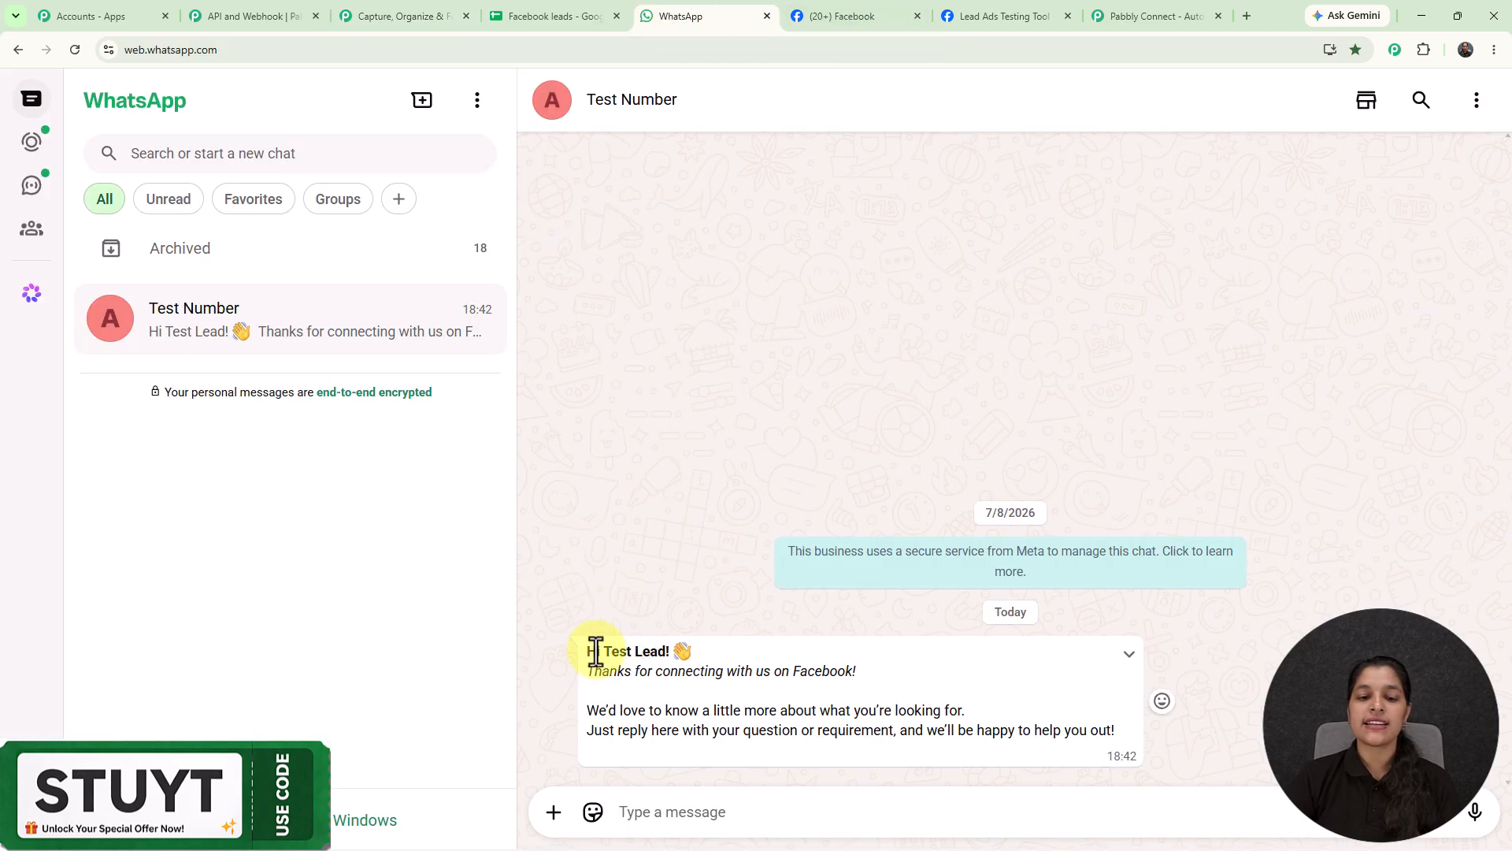
left_click_drag(587, 650, 875, 684)
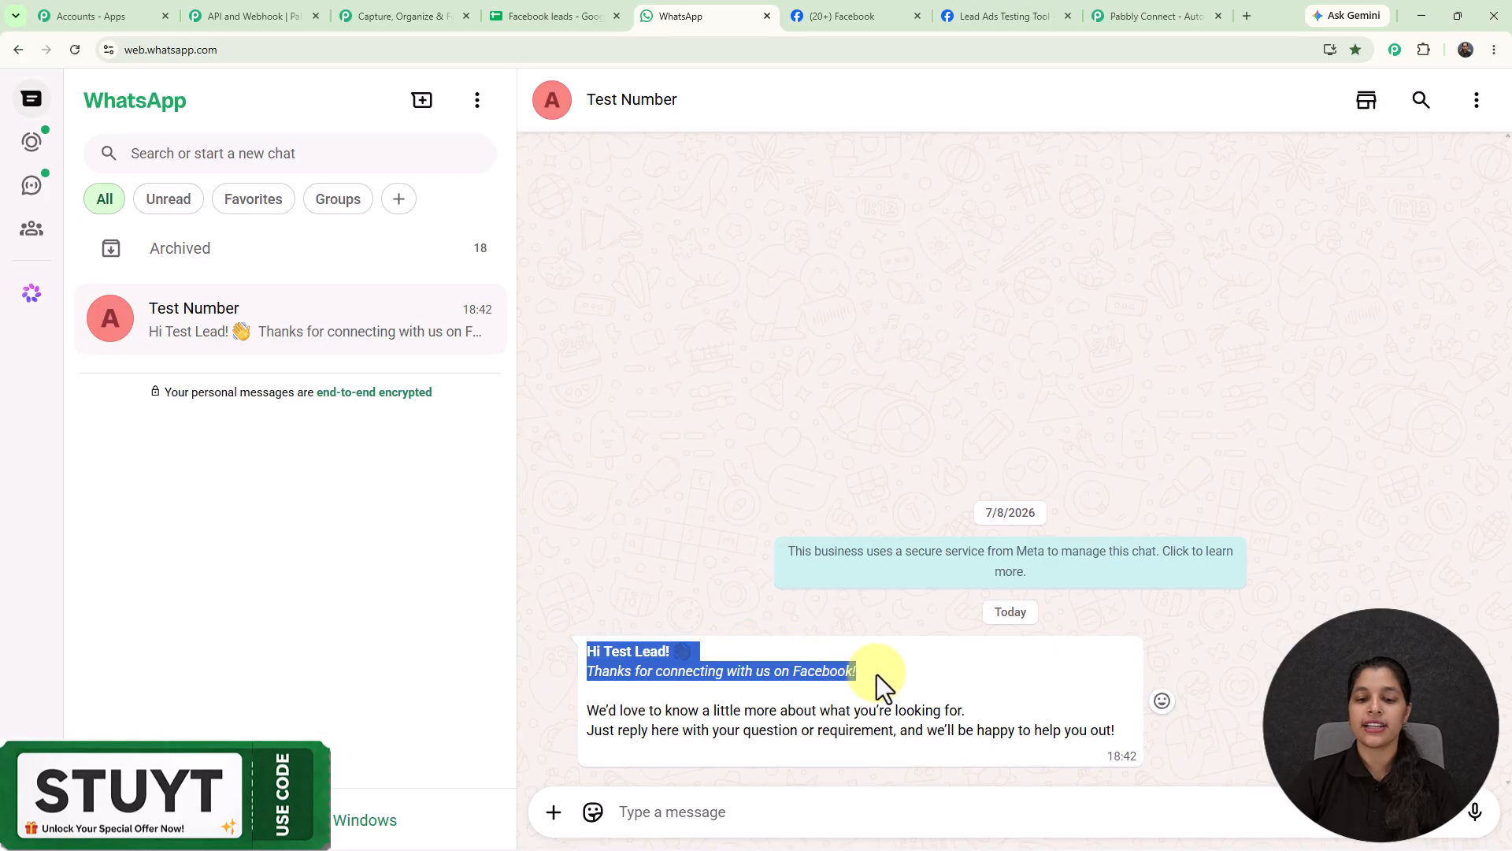
left_click(665, 512)
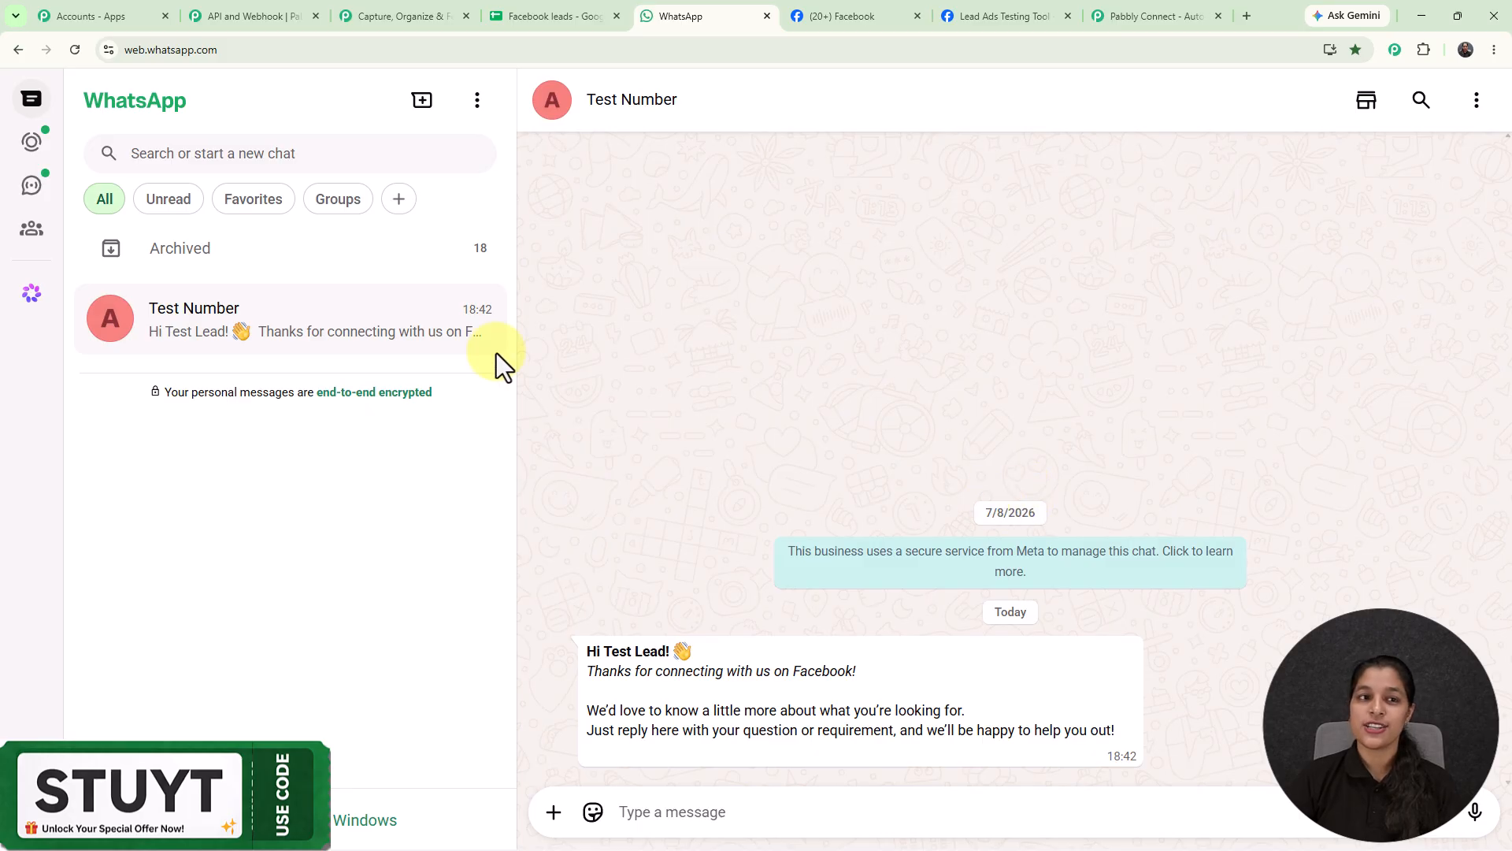
left_click(419, 17)
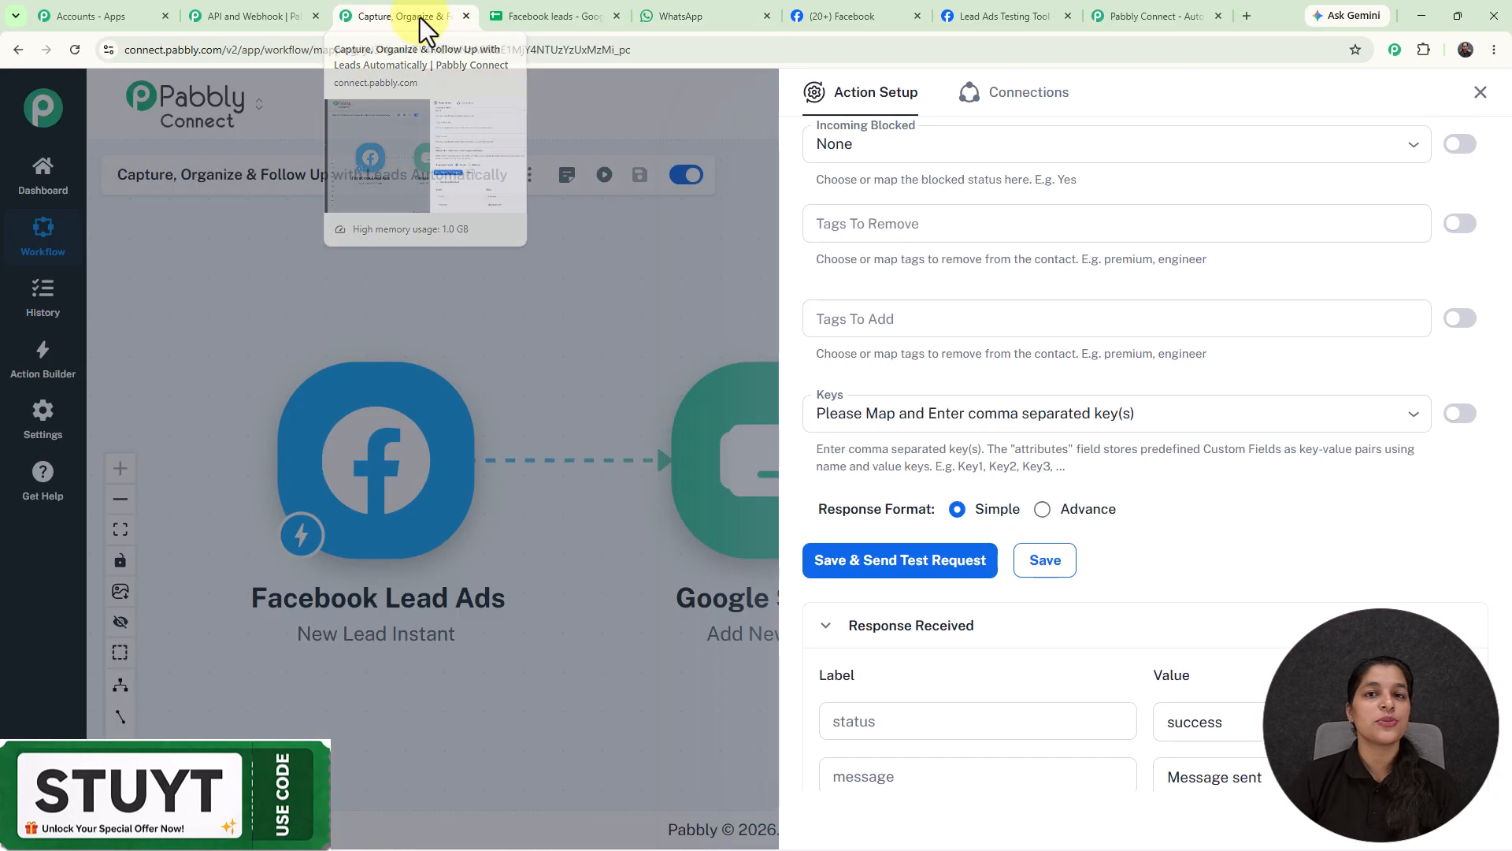
left_click(1481, 95)
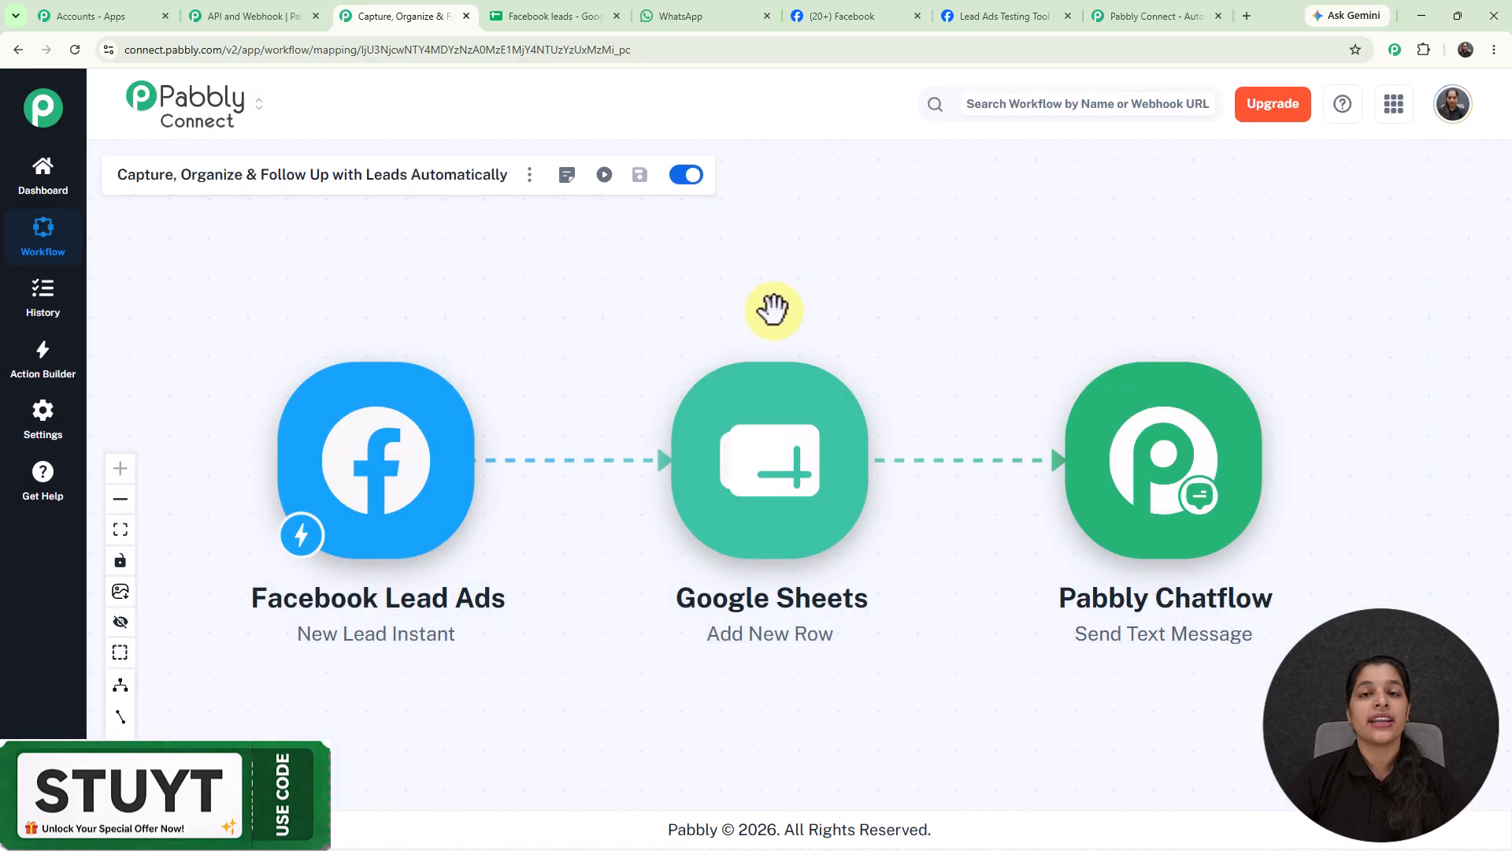